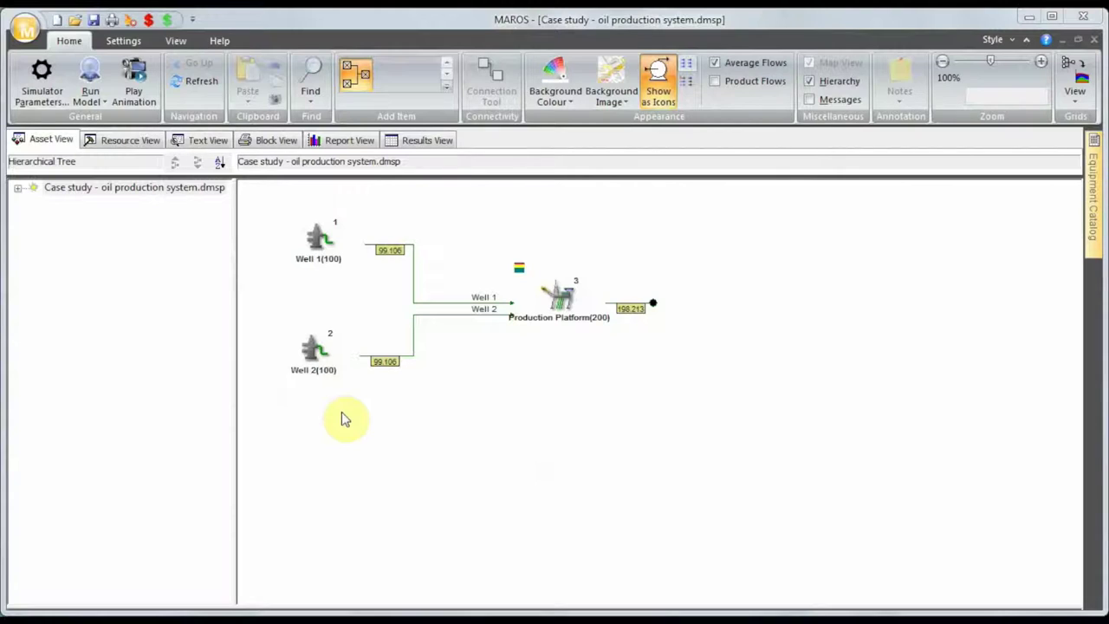
- Check the simulation settings, including the 10-year system life and number of simulations, and accept them
click(41, 78)
drag(592, 72, 889, 76)
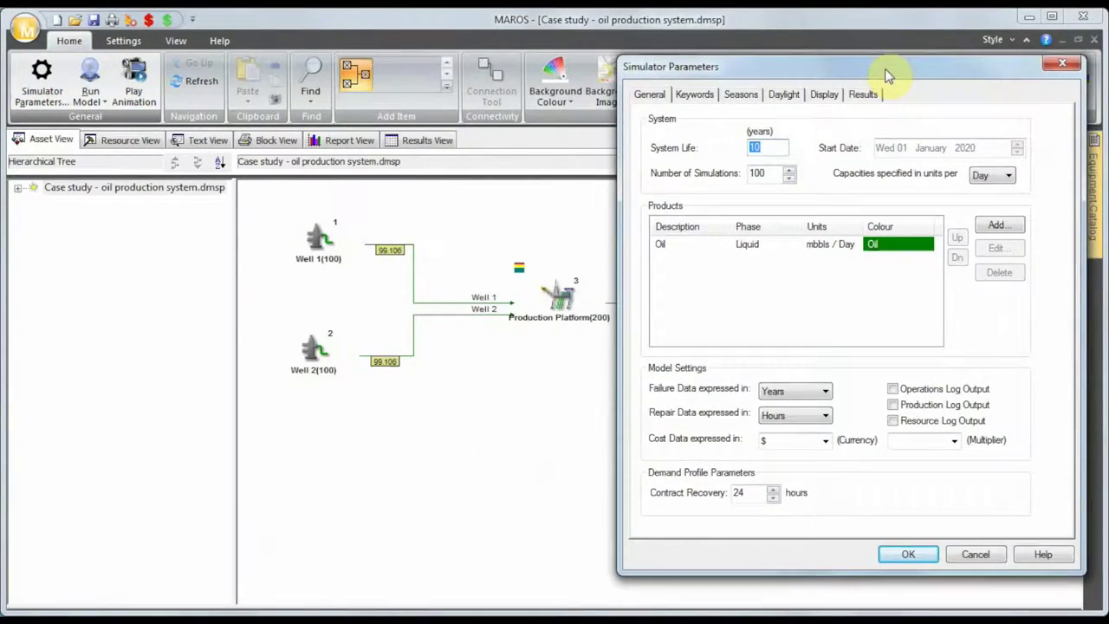
click(780, 147)
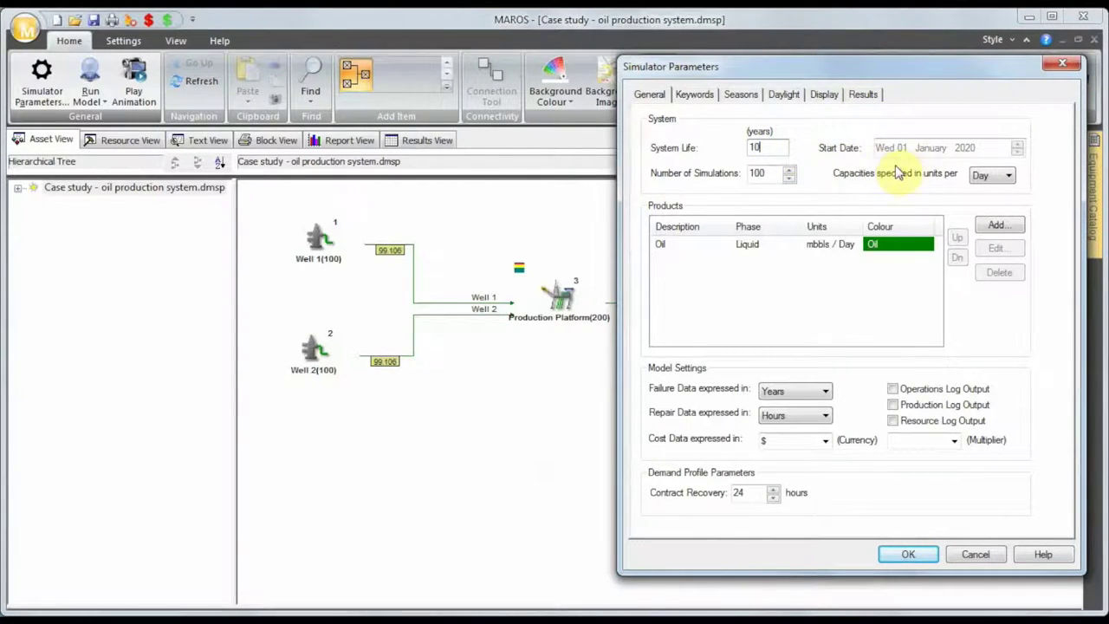
click(776, 178)
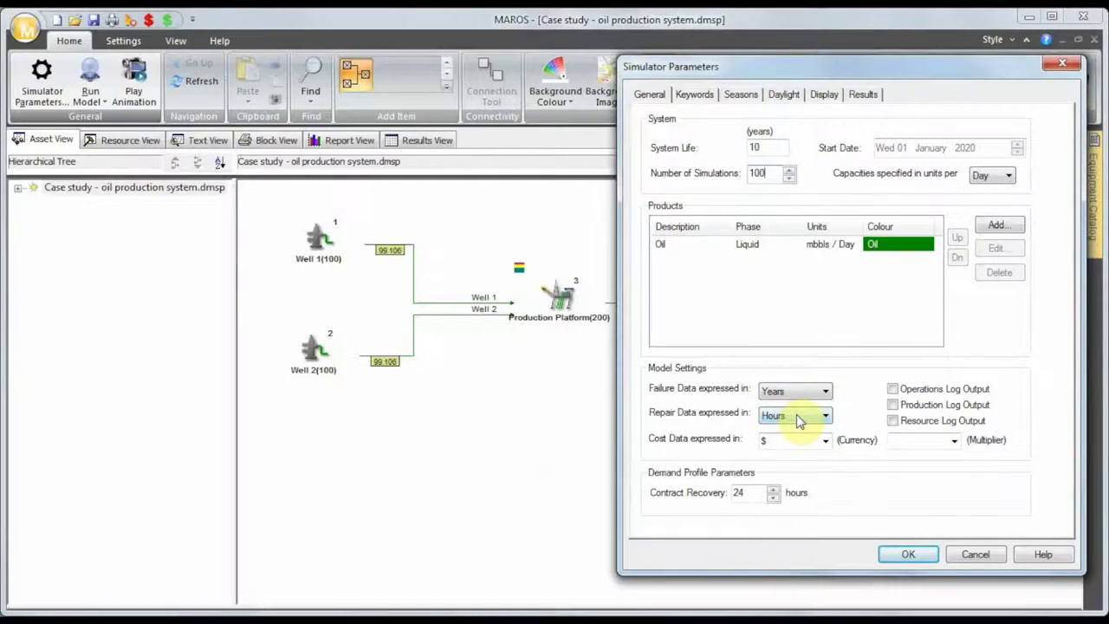
click(908, 556)
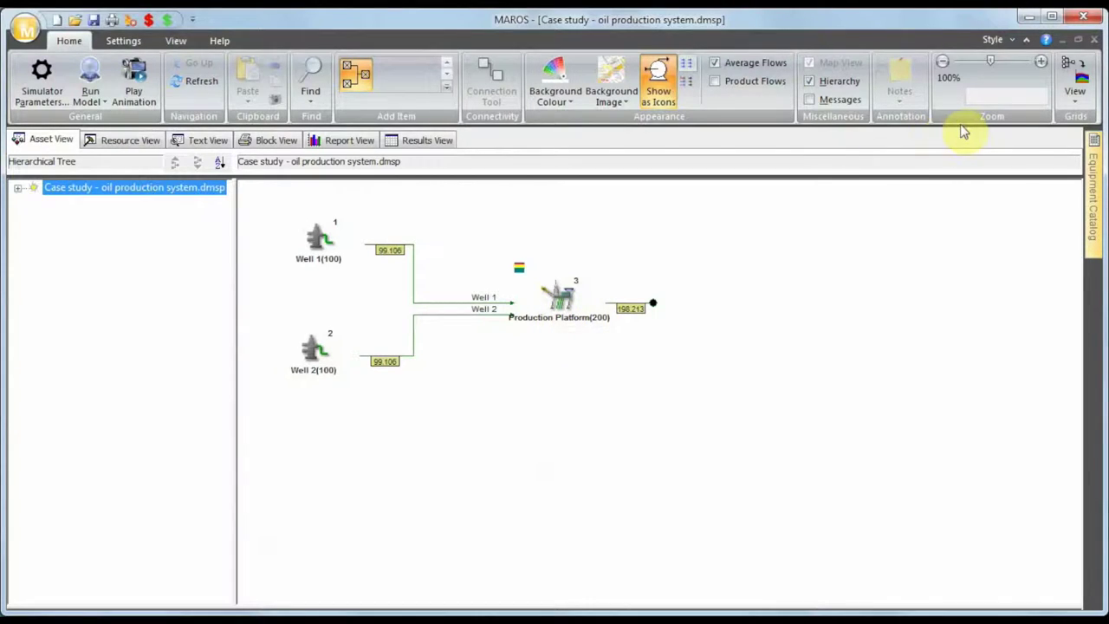
- View the well flow rates as a table, then return to the network diagram
click(1083, 95)
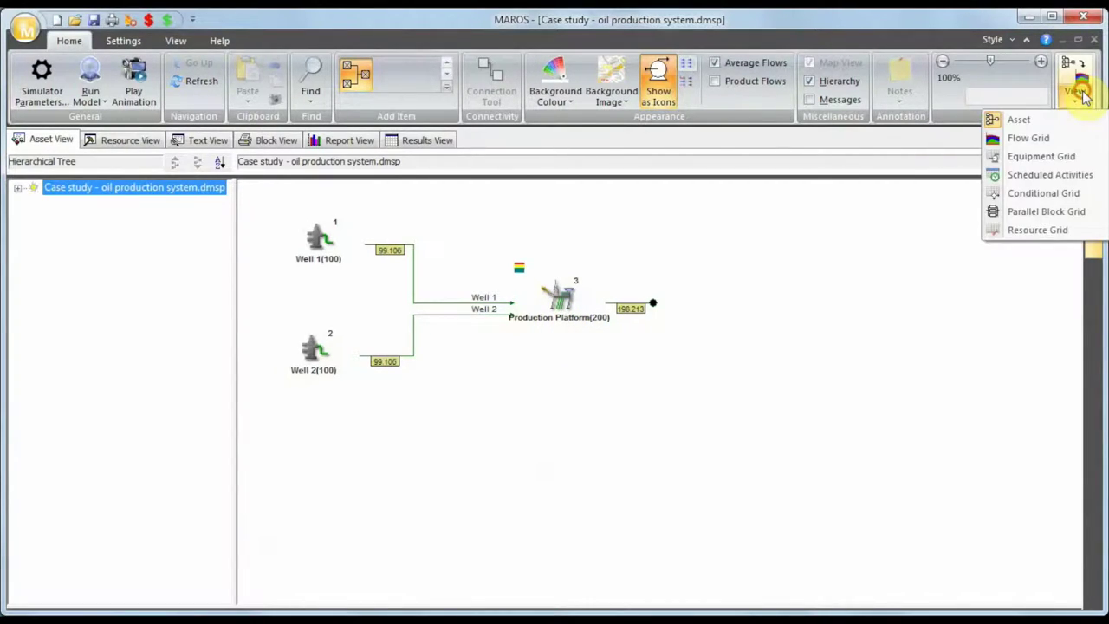
click(1061, 138)
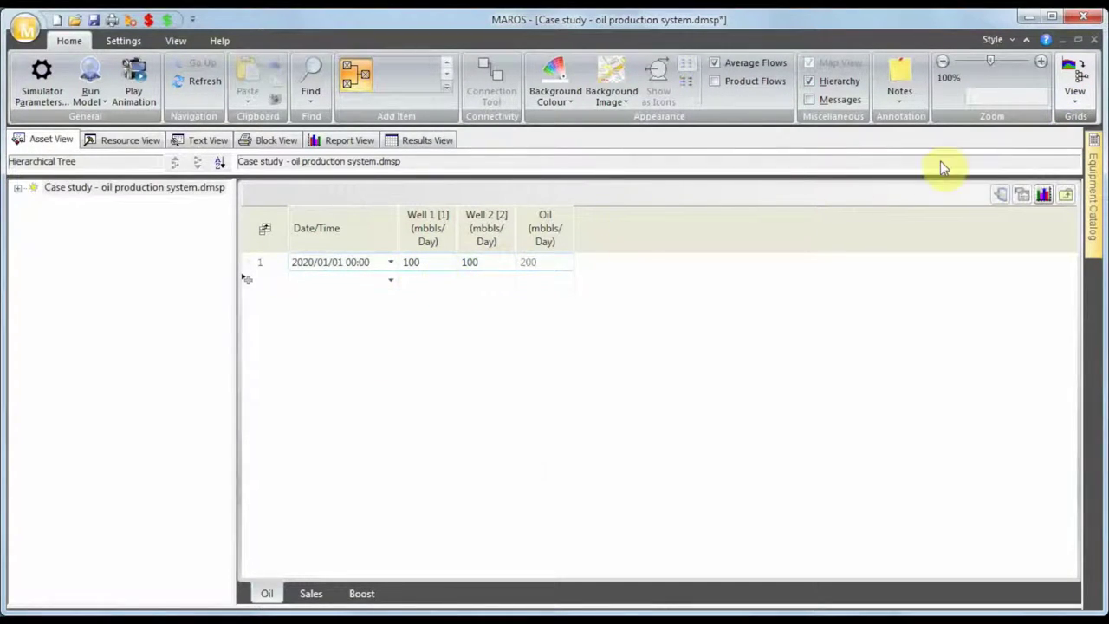
click(1075, 95)
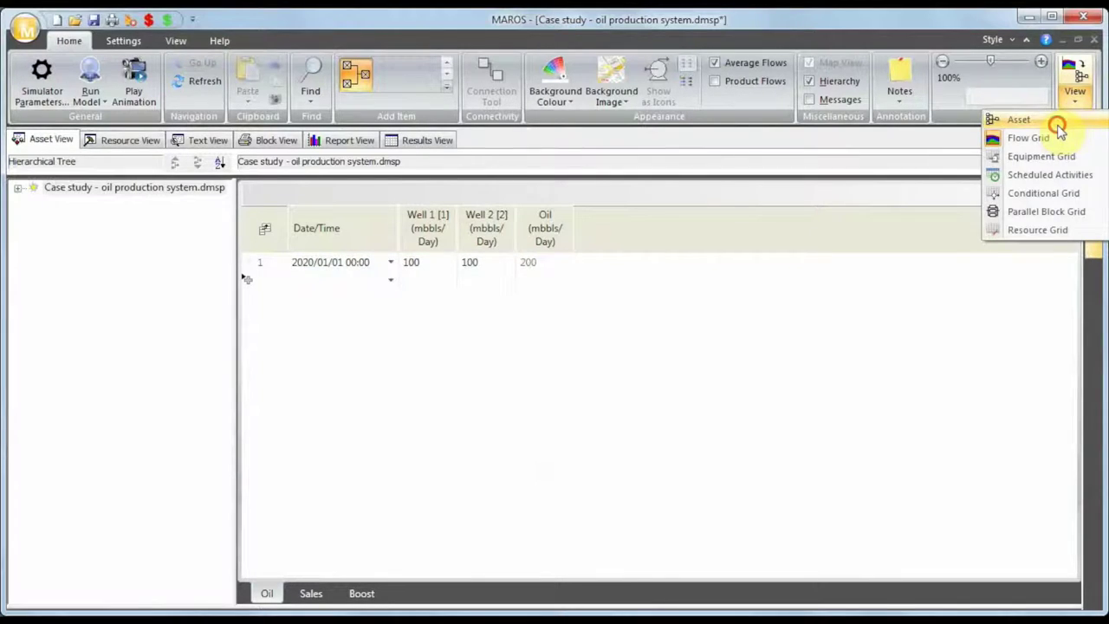
click(1057, 118)
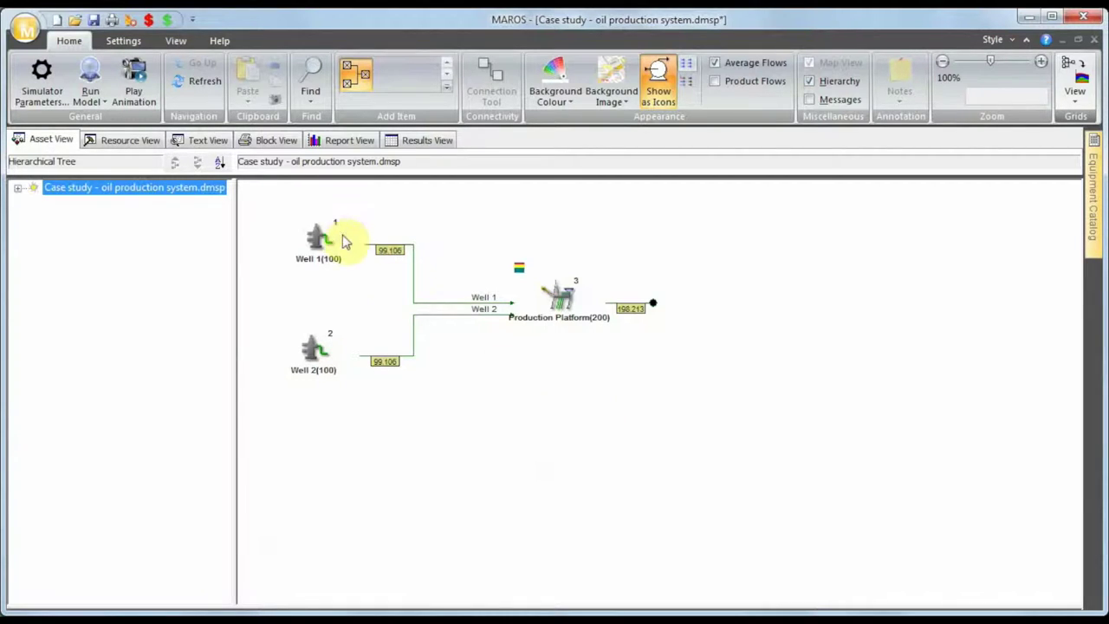
- Drill into the Production Platform and its Unplanned shutdowns group
double_click(567, 296)
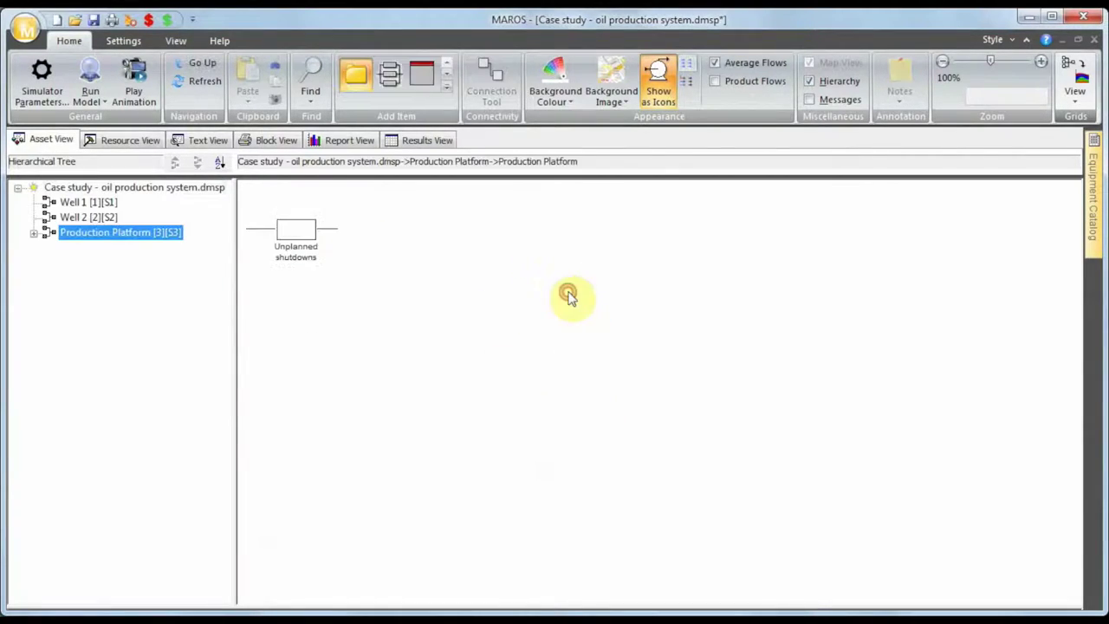
click(319, 234)
double_click(319, 234)
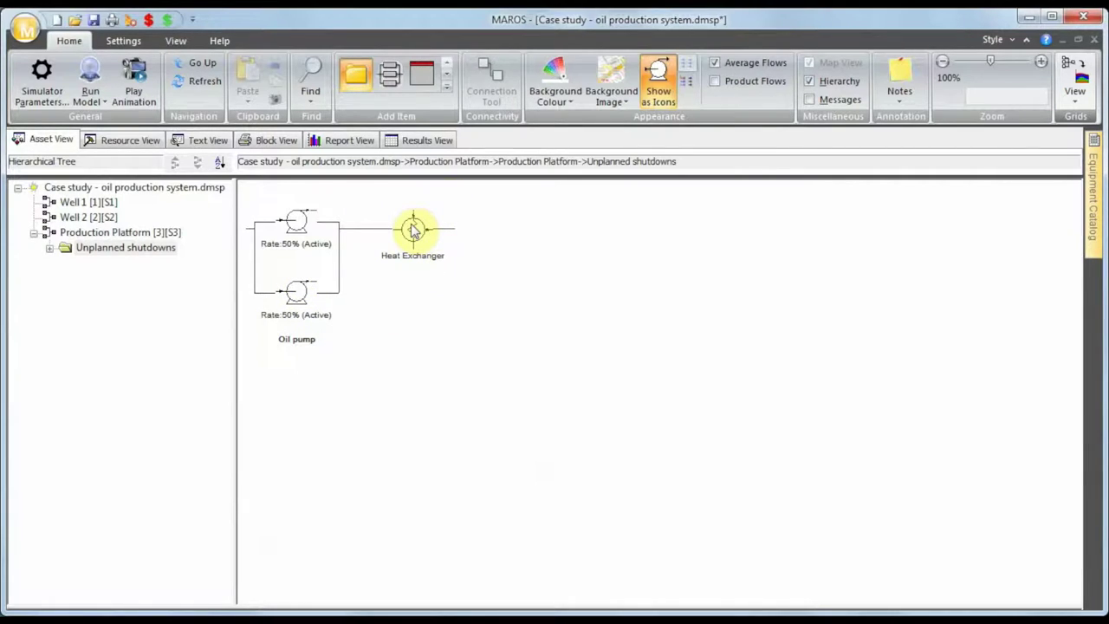
click(1073, 89)
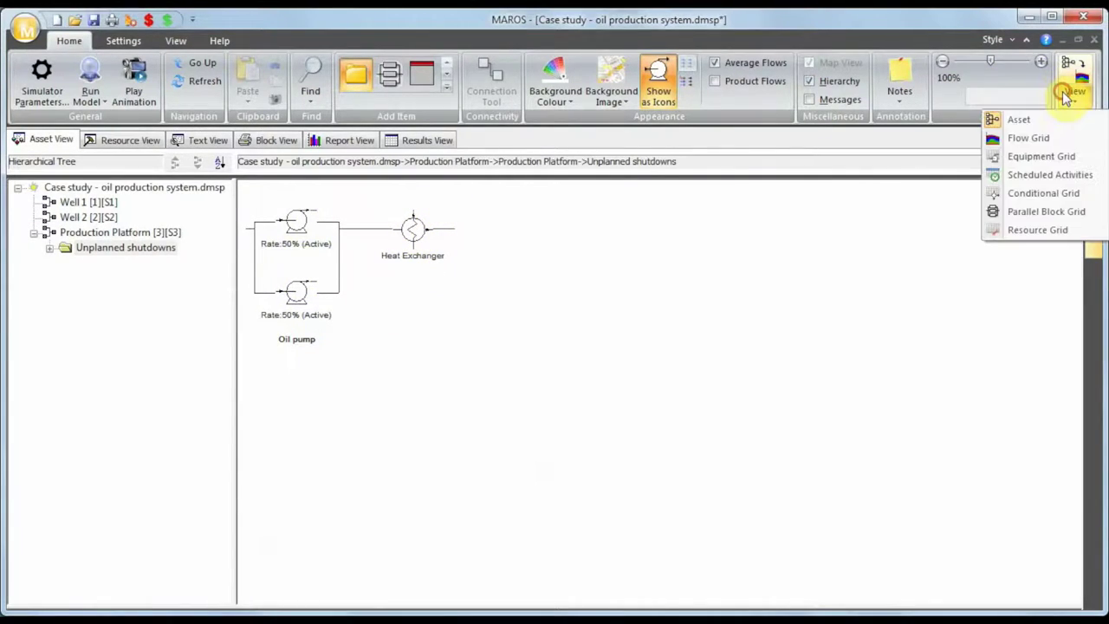
- Show the Unplanned shutdowns equipment grid, scrolled right to the Maintenance Profile column
click(1051, 156)
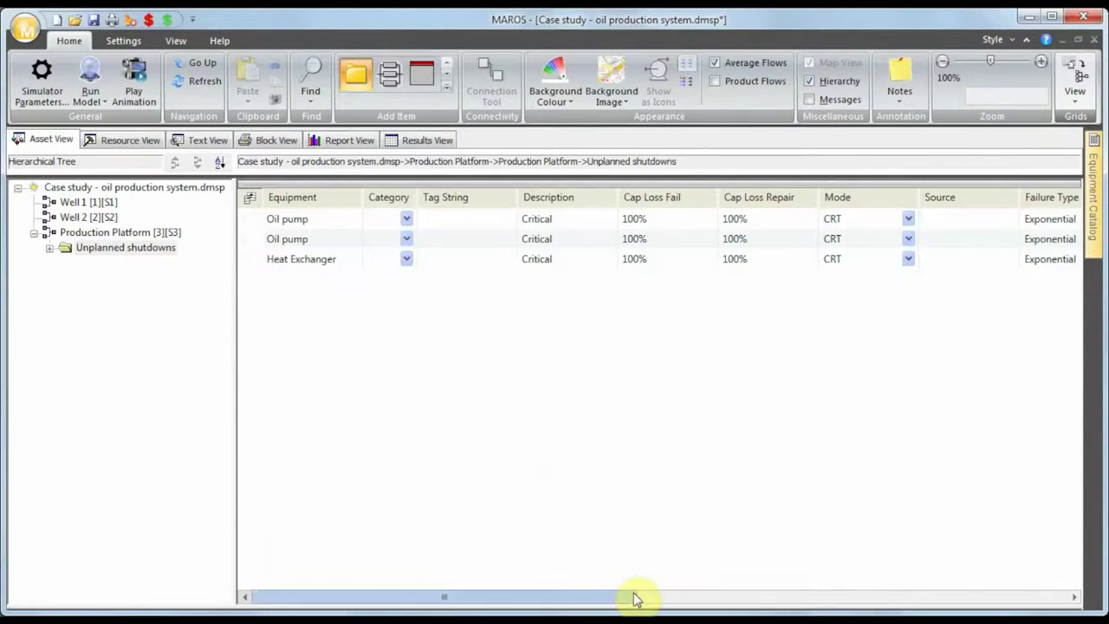
drag(632, 598, 849, 587)
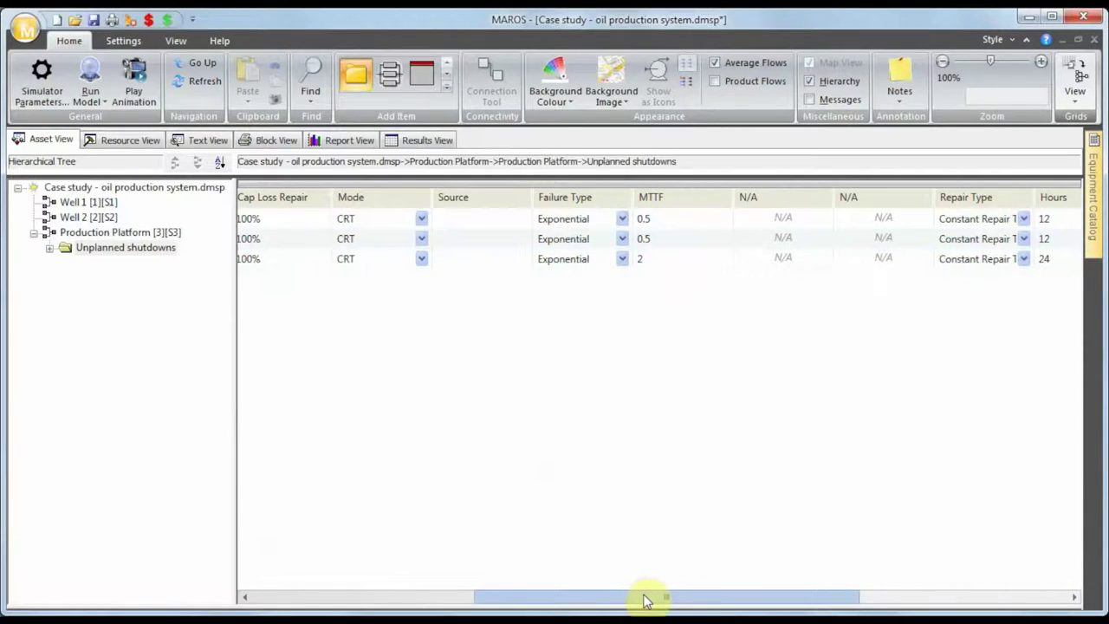
drag(644, 599, 722, 597)
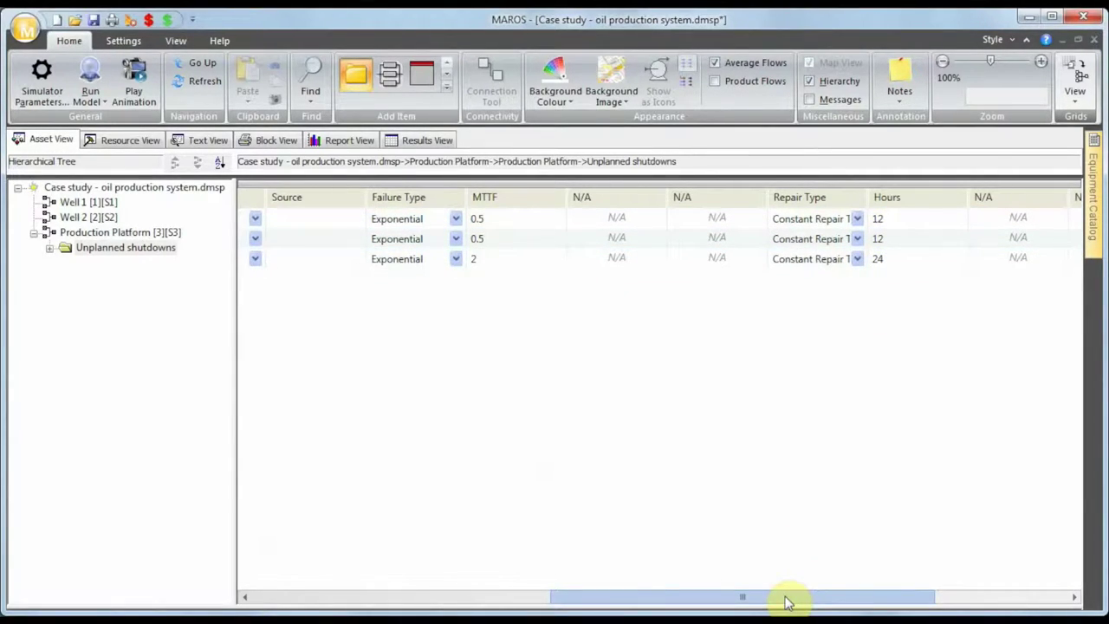
drag(786, 600, 936, 587)
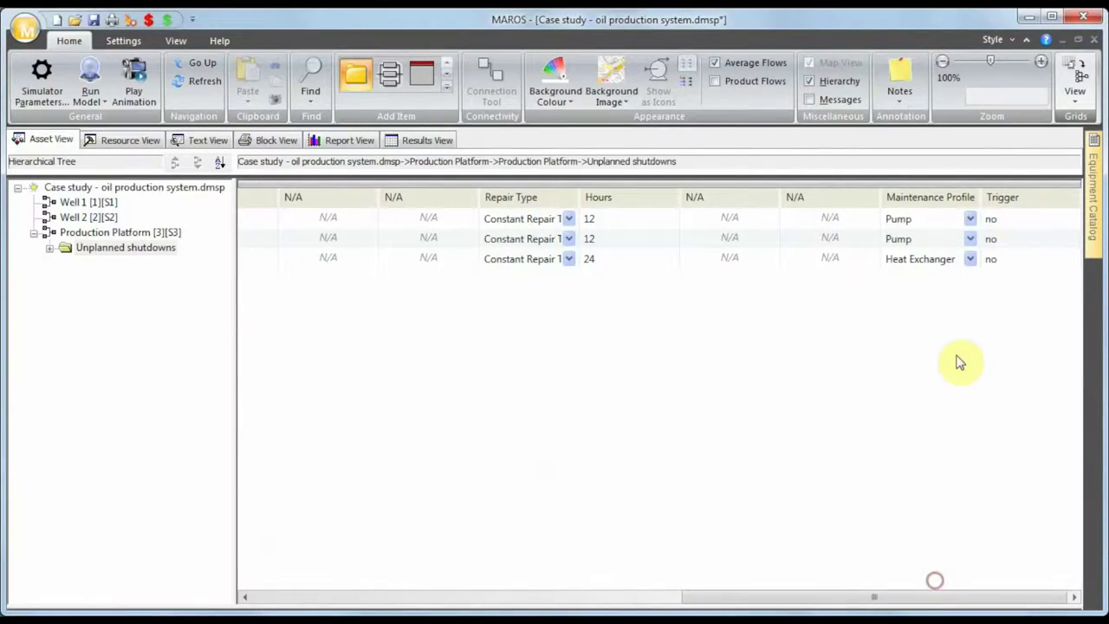
- Inspect the Pump maintenance profile unchanged, then accept the Heat Exchanger maintenance profile
click(969, 218)
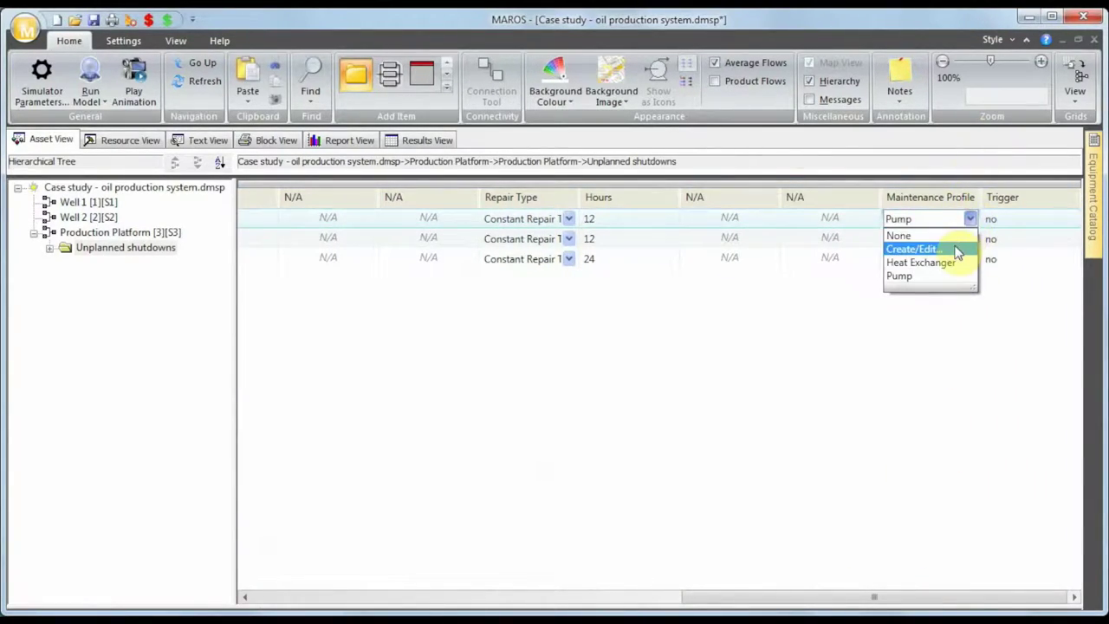
click(956, 249)
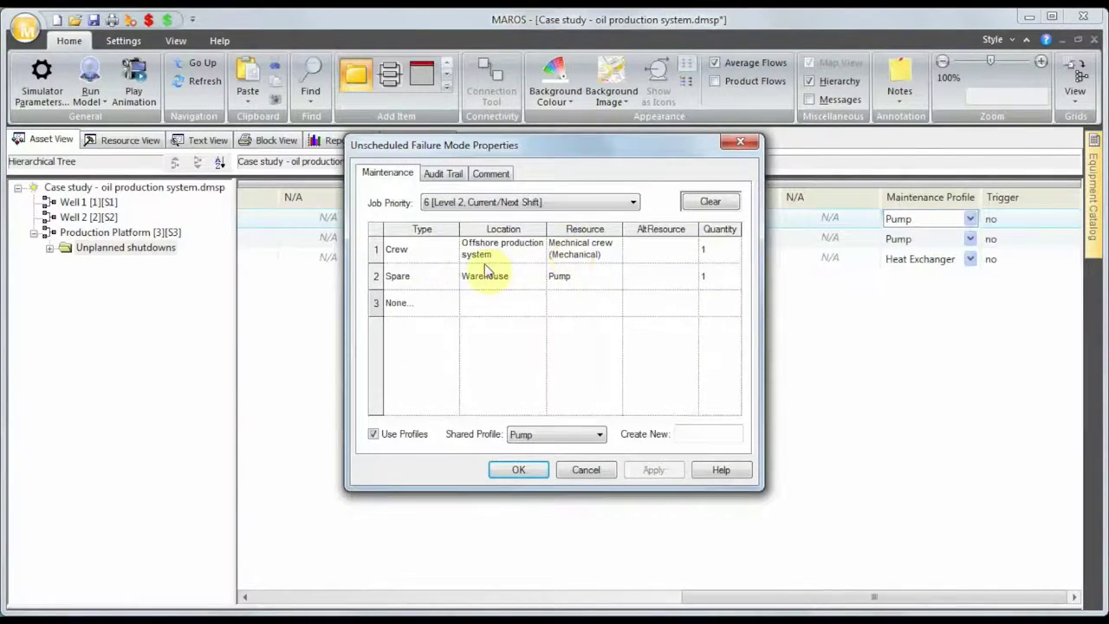
click(598, 469)
click(970, 260)
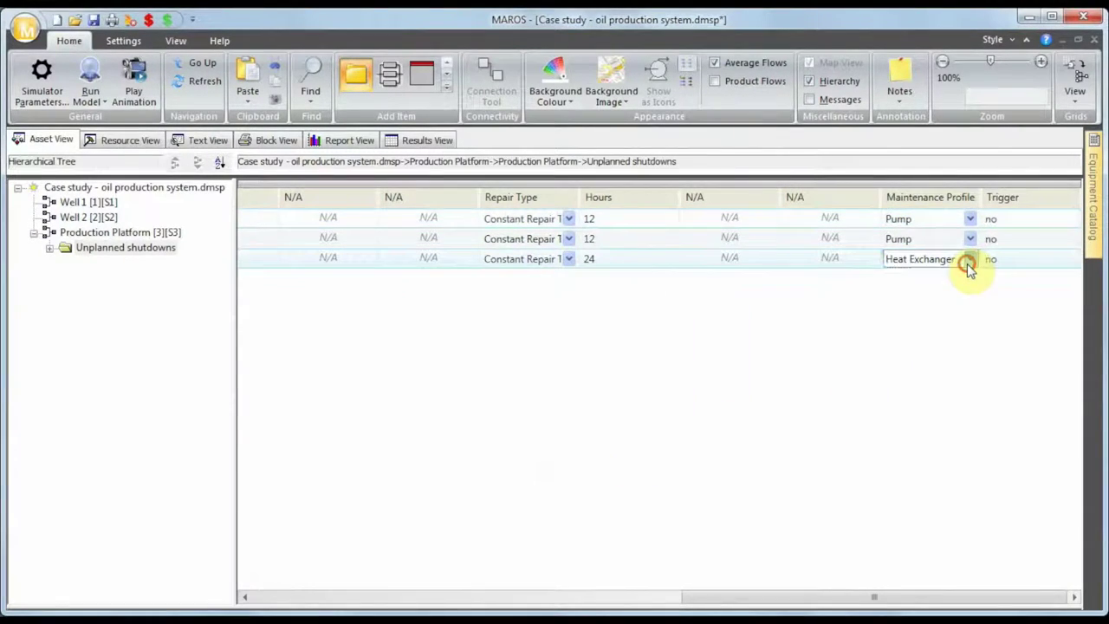
click(944, 290)
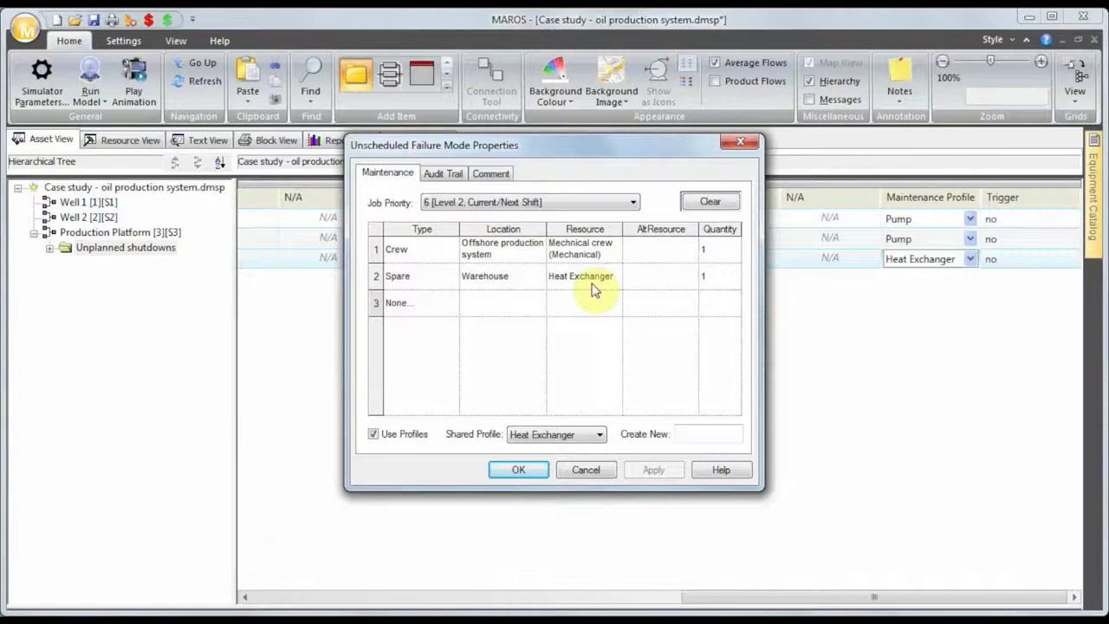
click(520, 468)
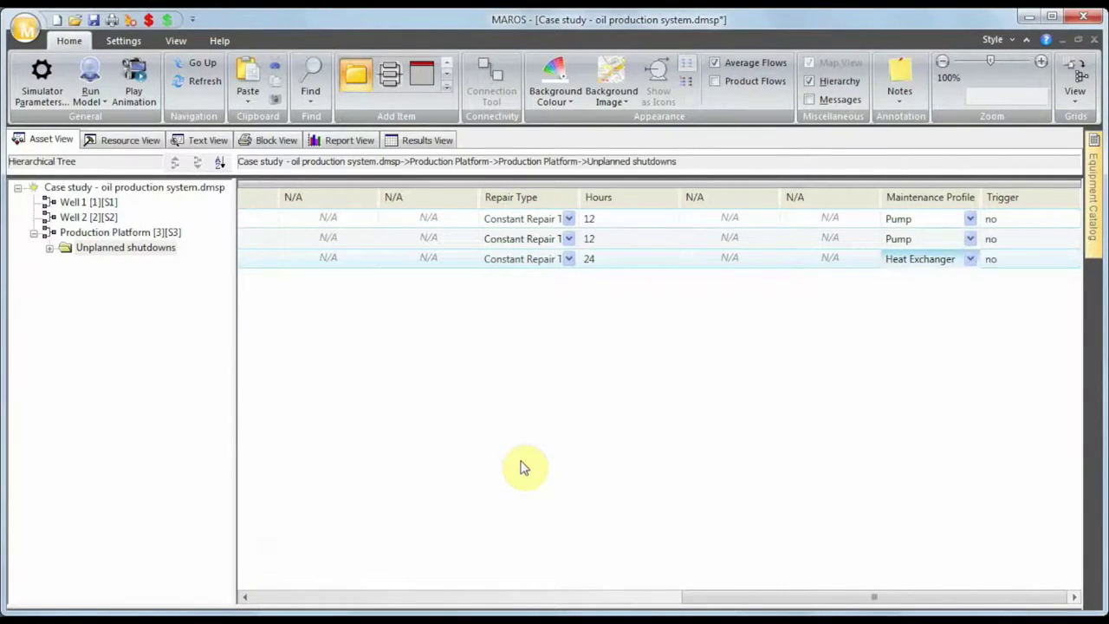
- Go up two levels back to the top of the case study
click(196, 67)
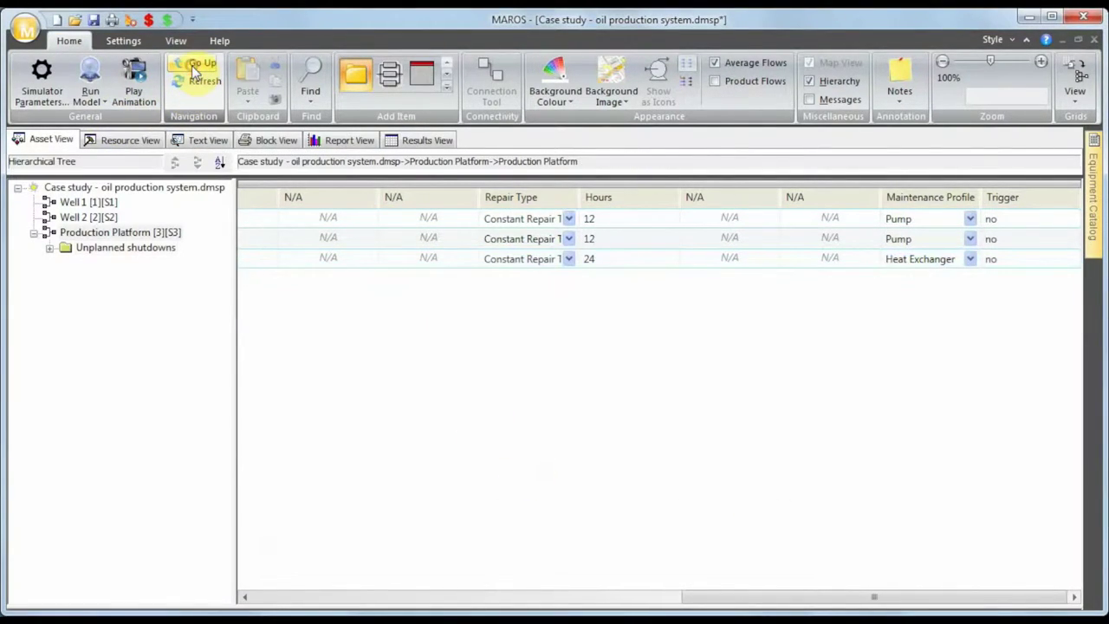
click(196, 68)
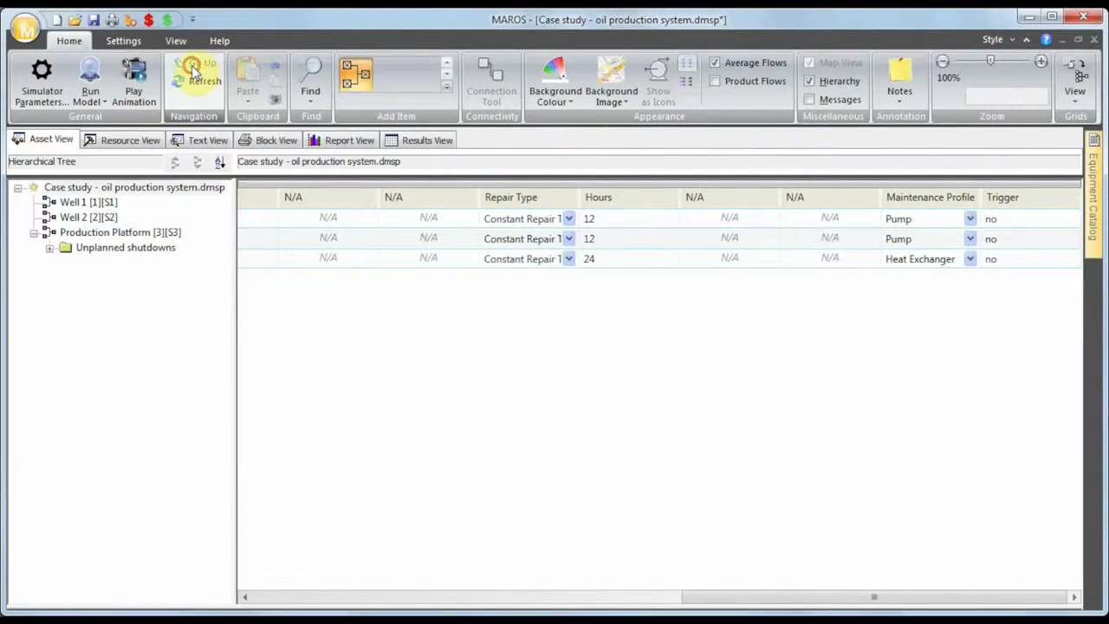
click(1086, 93)
- Switch the grid view back to the asset network diagram
click(1038, 129)
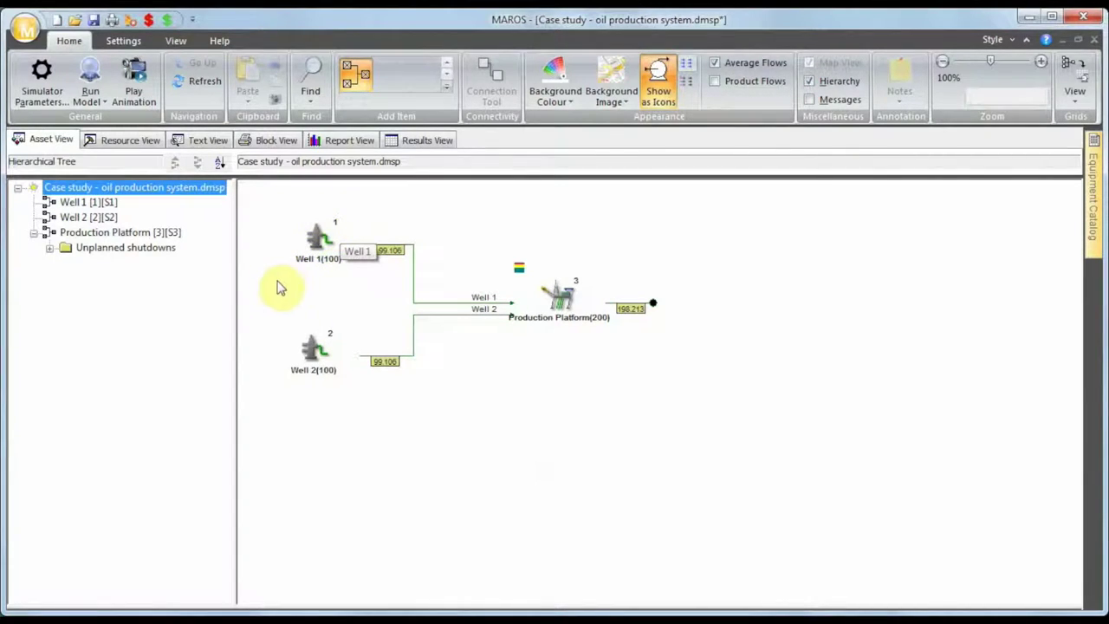
- Inside Well 1, add a new system/group block
double_click(322, 254)
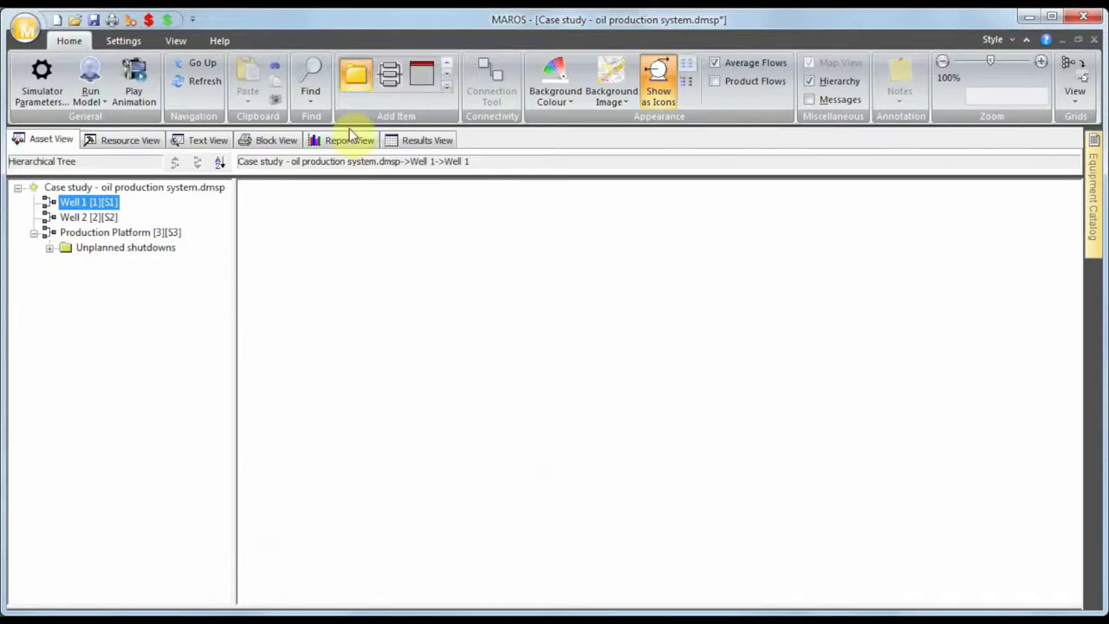
click(353, 83)
click(297, 245)
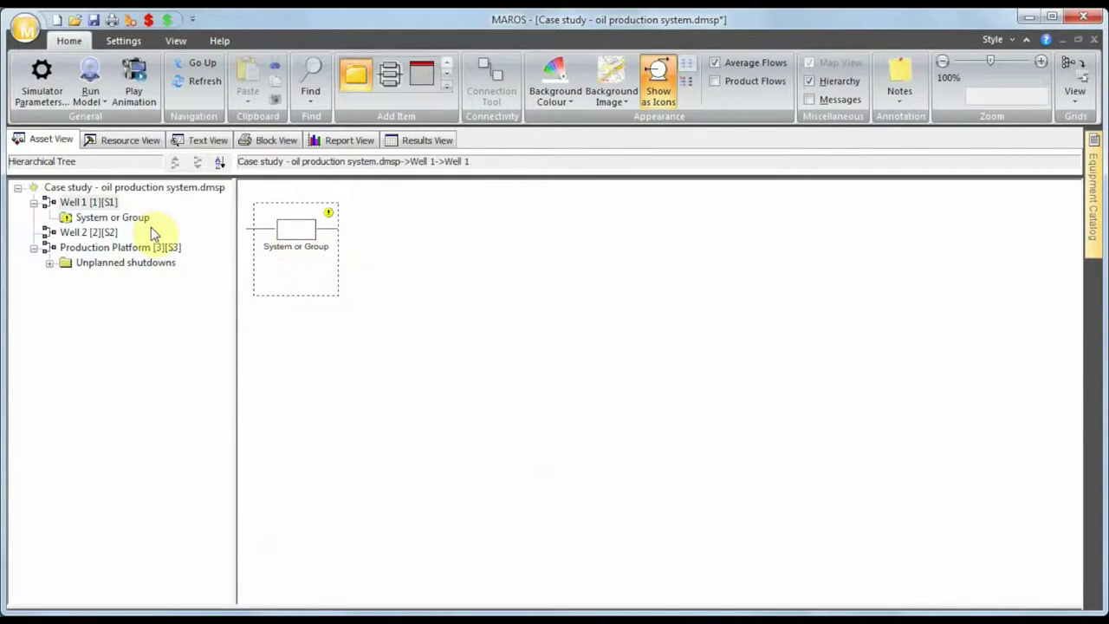
- Name the block 'Well 1 Failures' and add an Equipment Item inside it
right_click(295, 250)
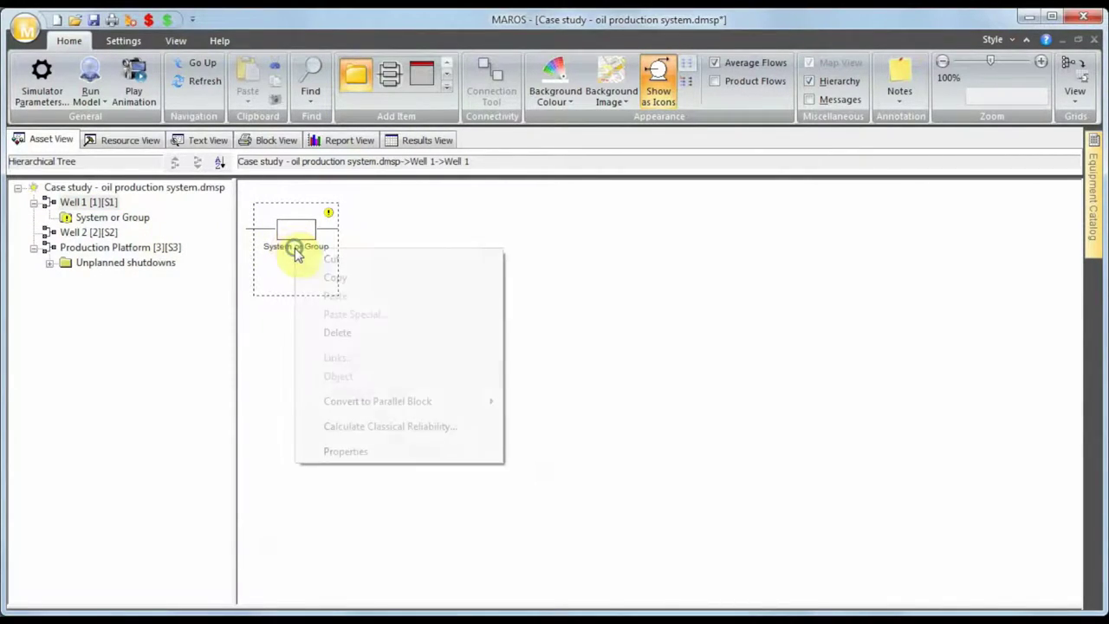
click(381, 451)
click(428, 157)
text(W)
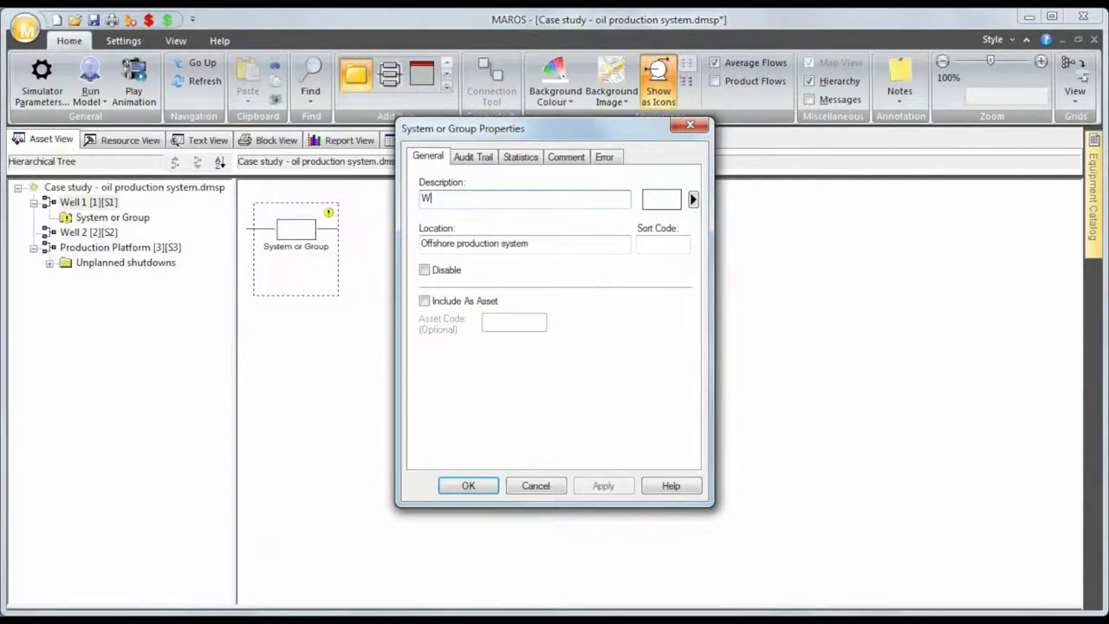
text(ell 1 Failures)
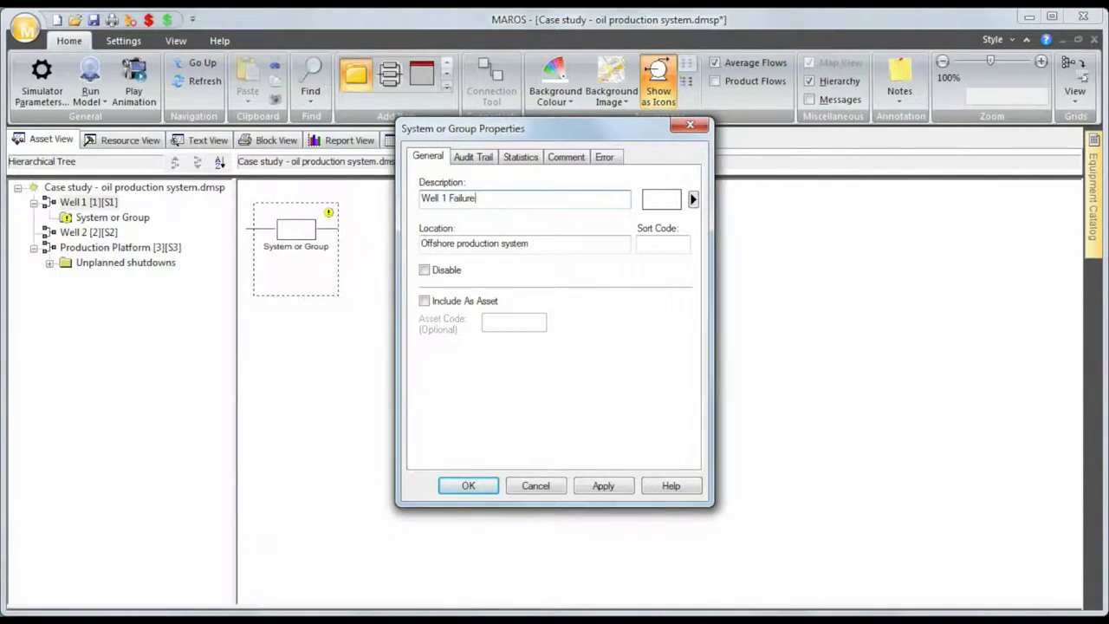
key(Return)
double_click(310, 228)
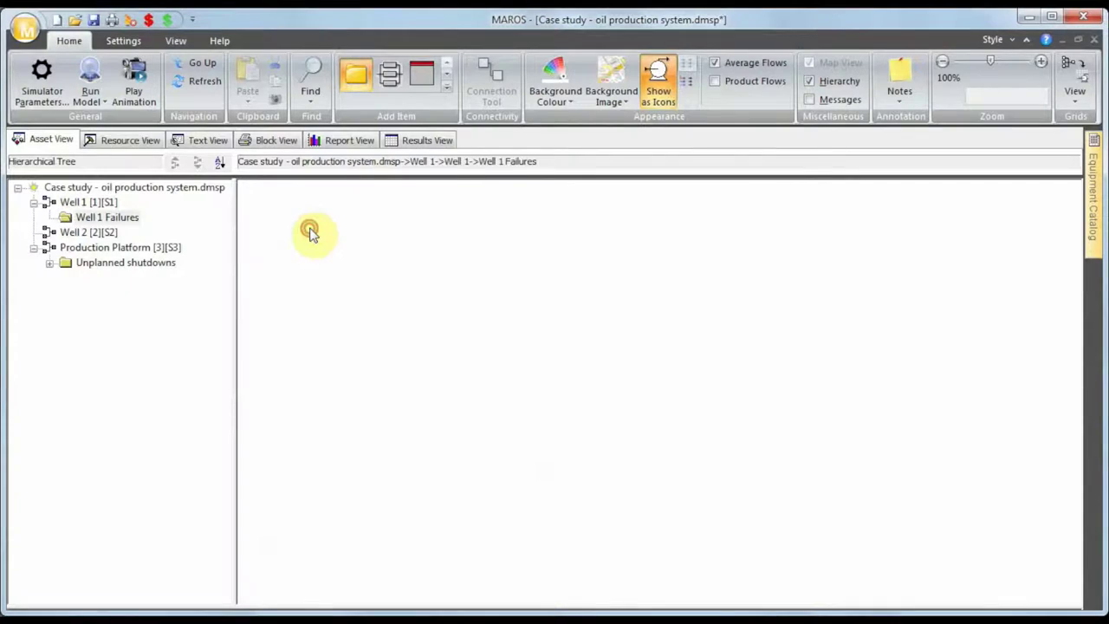
click(422, 93)
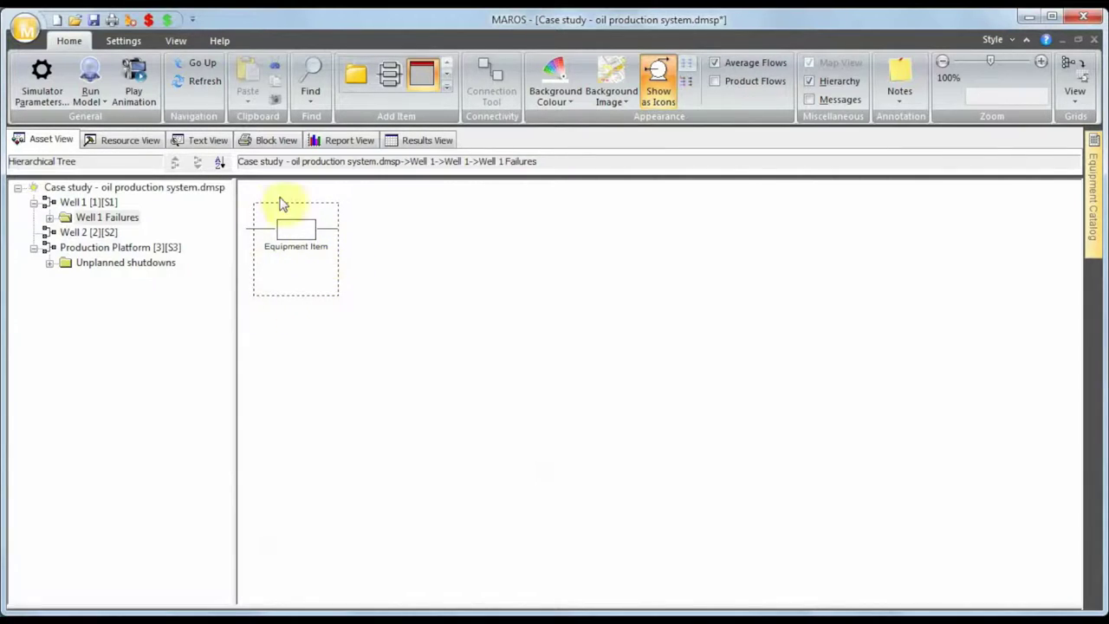
- Add a Critical (CRT) exponential failure to the equipment item and rename it 'Well failures'
double_click(302, 256)
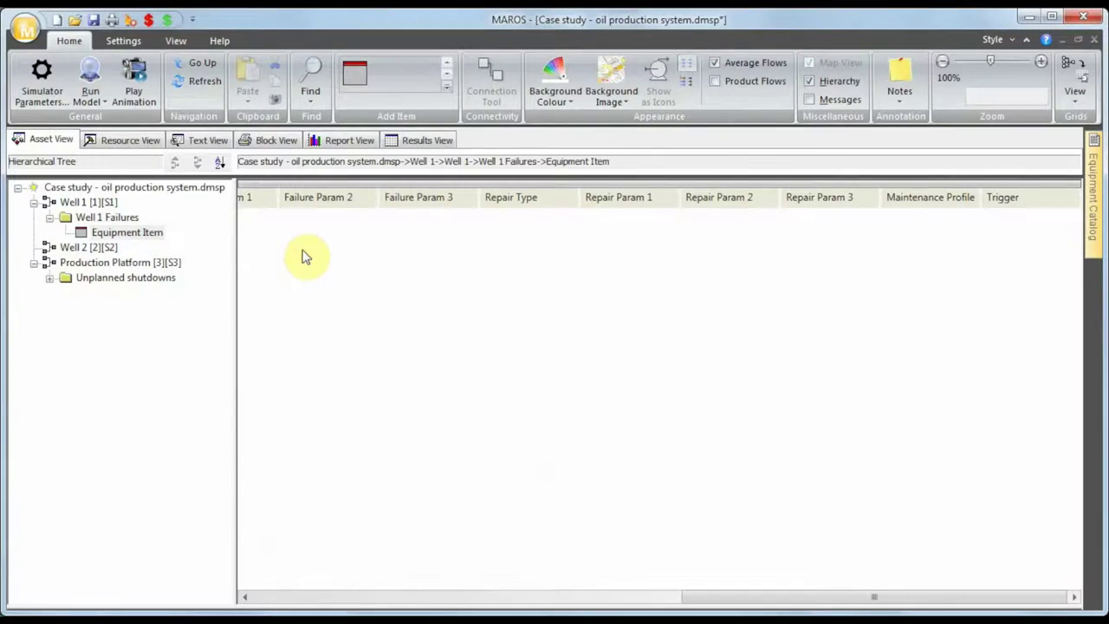
click(353, 83)
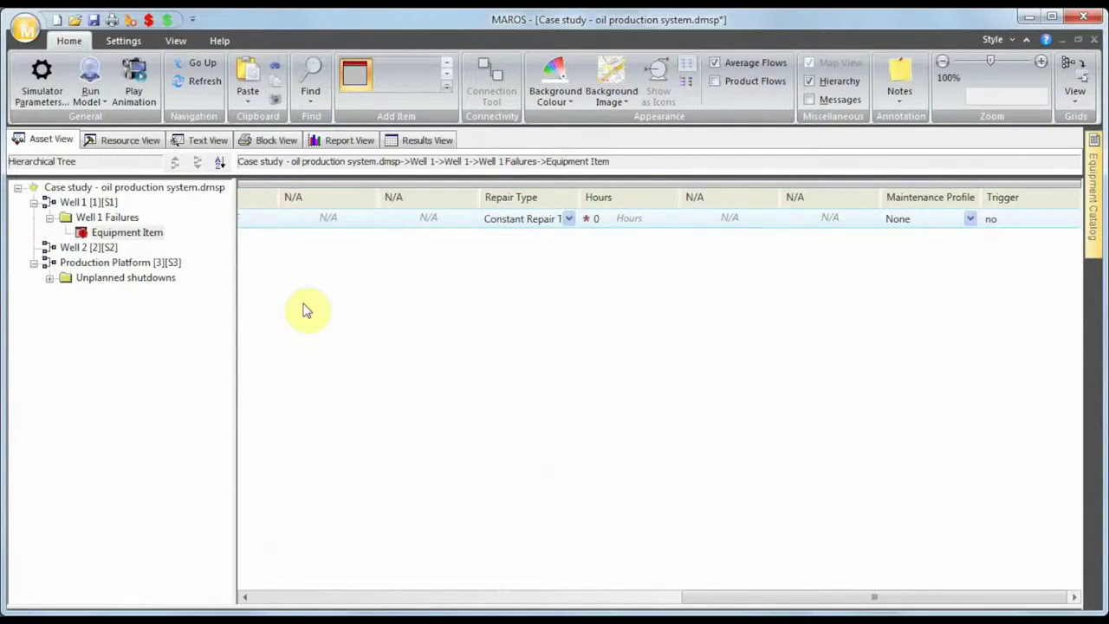
drag(736, 602, 336, 604)
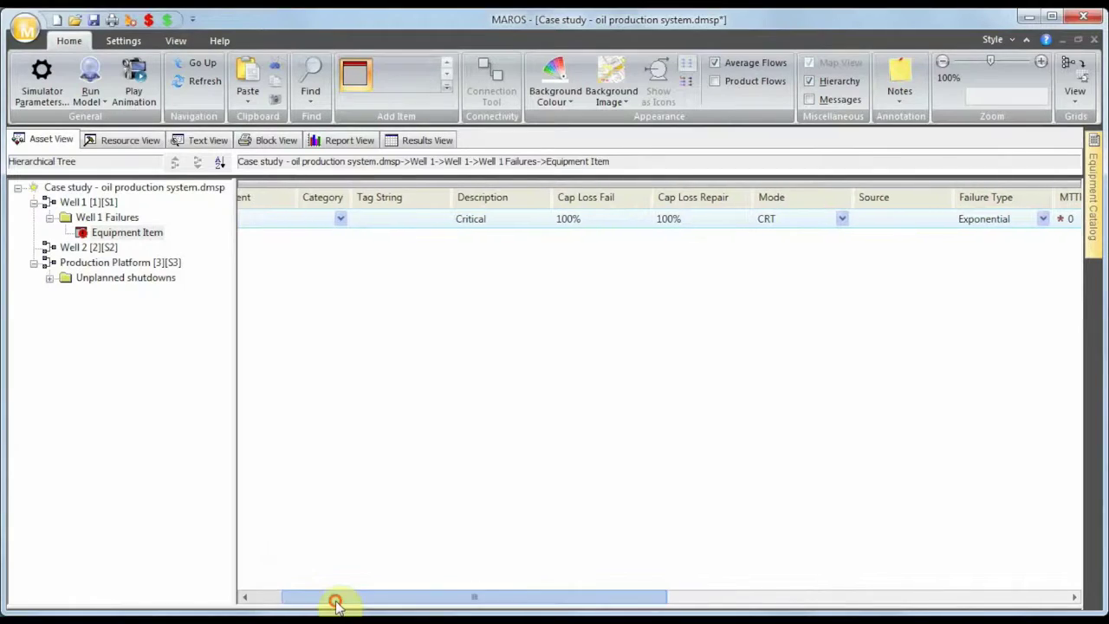
click(138, 238)
click(135, 240)
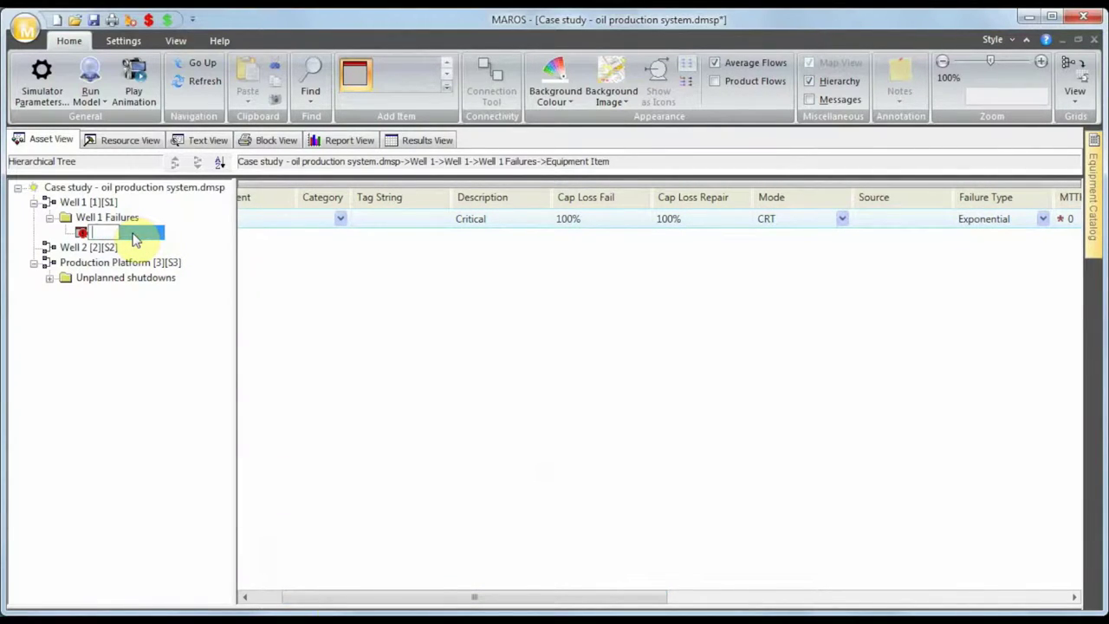
text(Well failures)
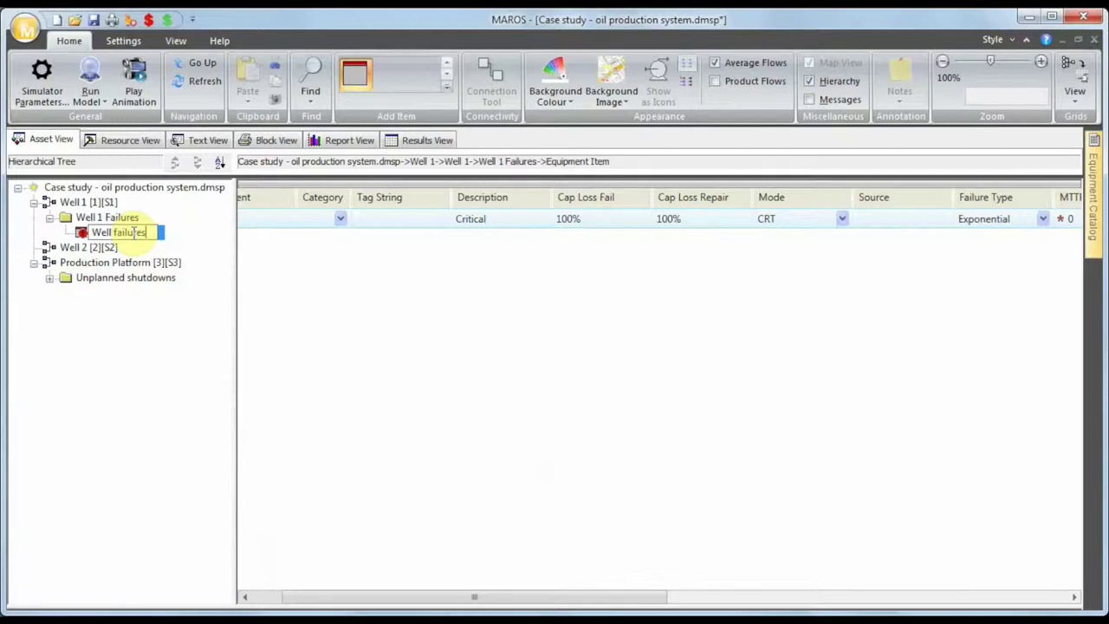
key(Return)
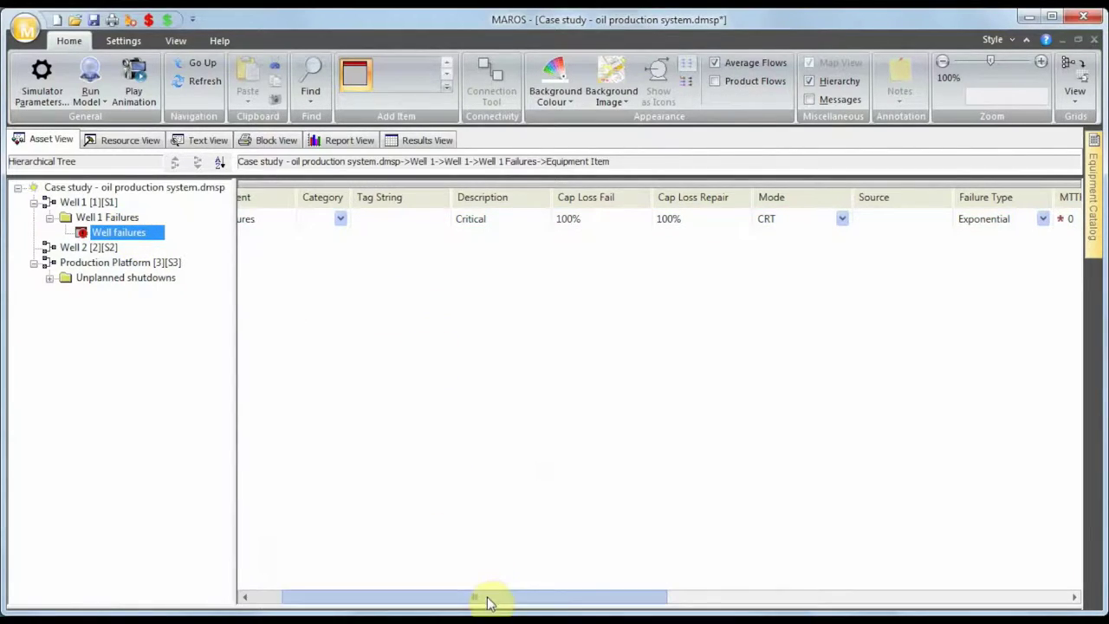
drag(488, 597, 431, 597)
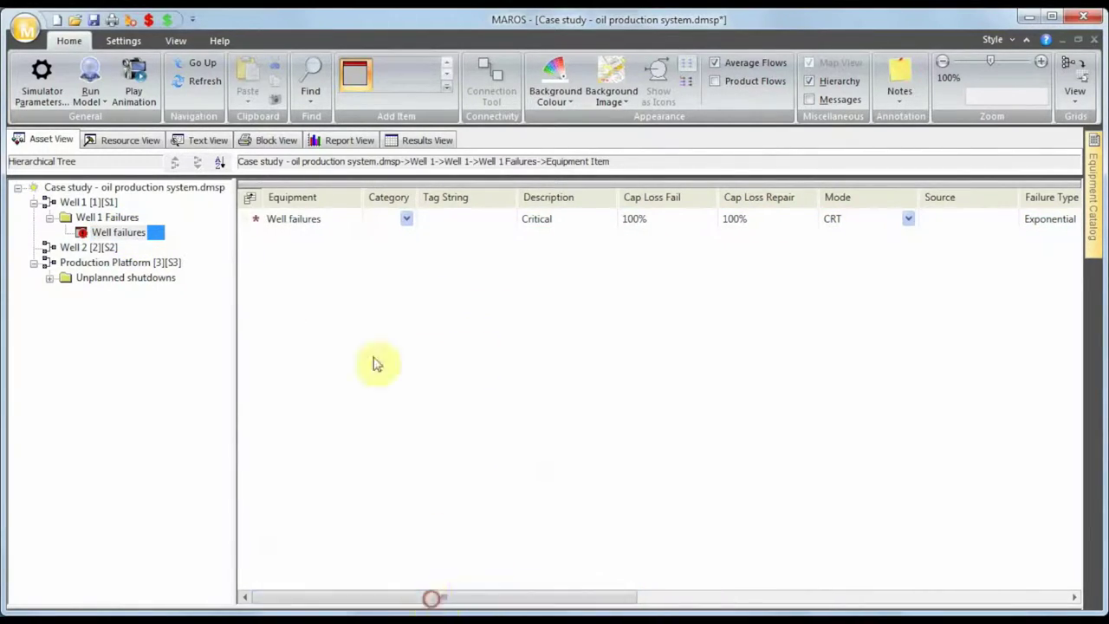
- Add a second failure row set to INC (incipient) and select its Cap Loss Fail value
click(362, 78)
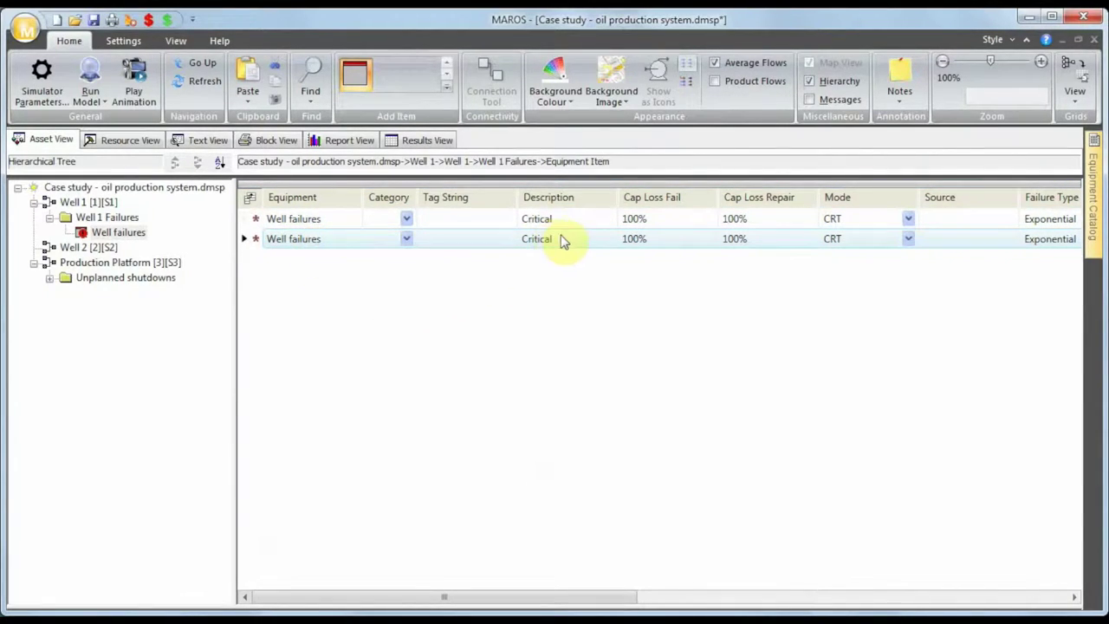
click(909, 240)
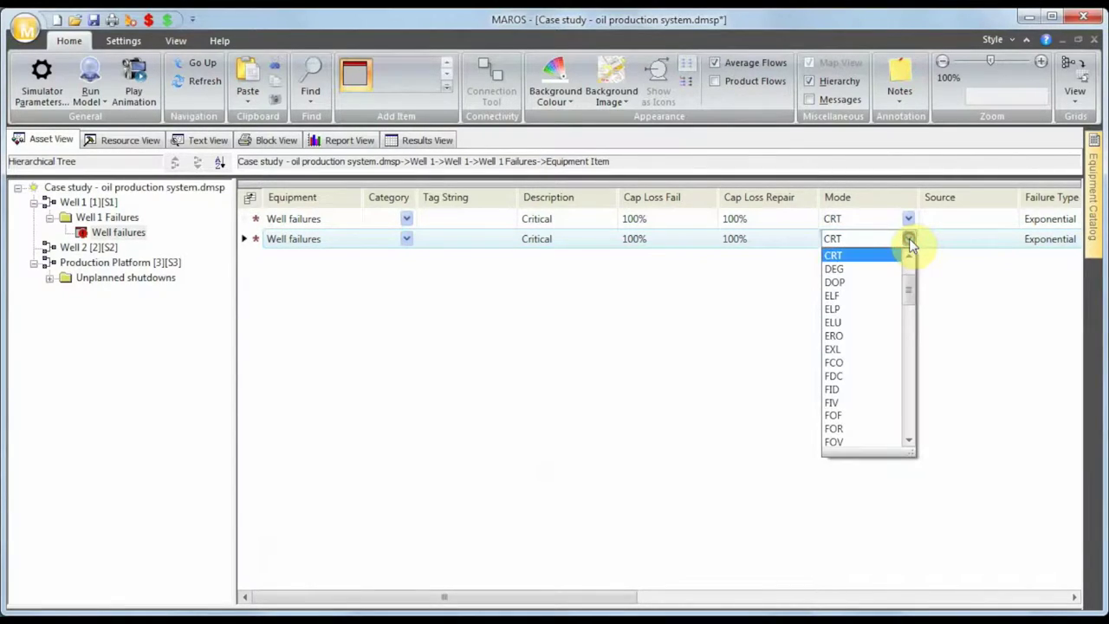
drag(913, 285, 911, 328)
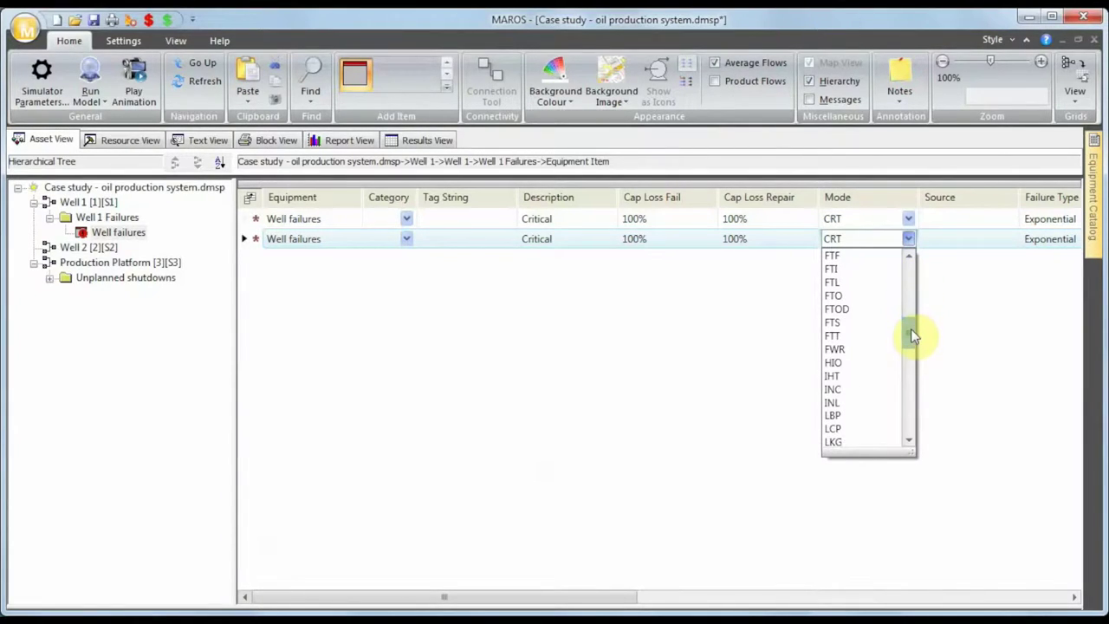
click(856, 390)
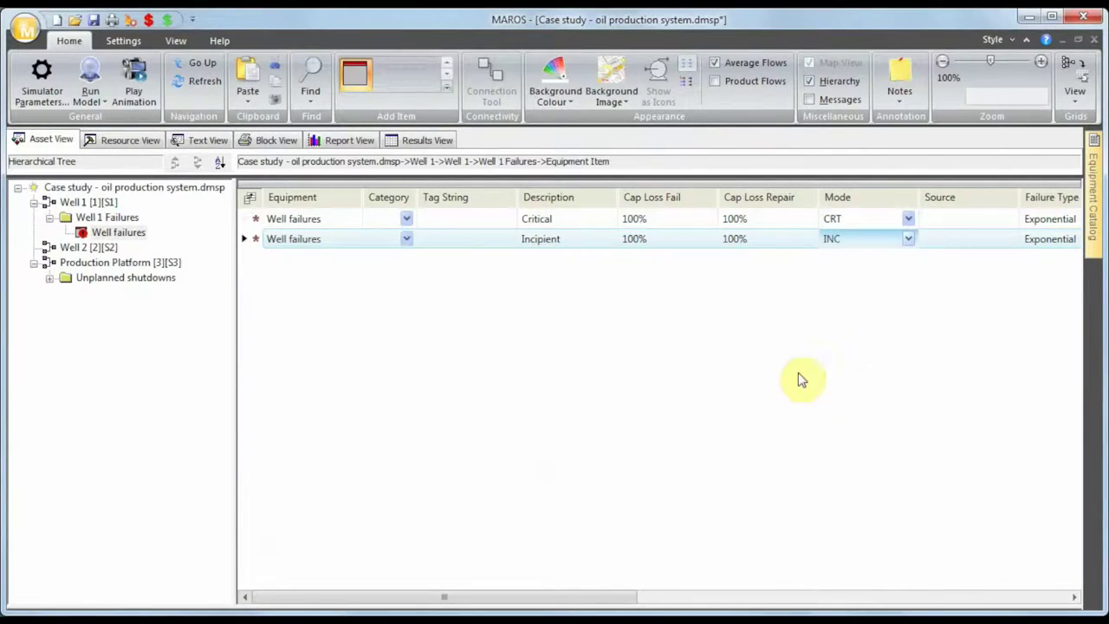
click(565, 250)
click(565, 250)
click(564, 248)
click(645, 242)
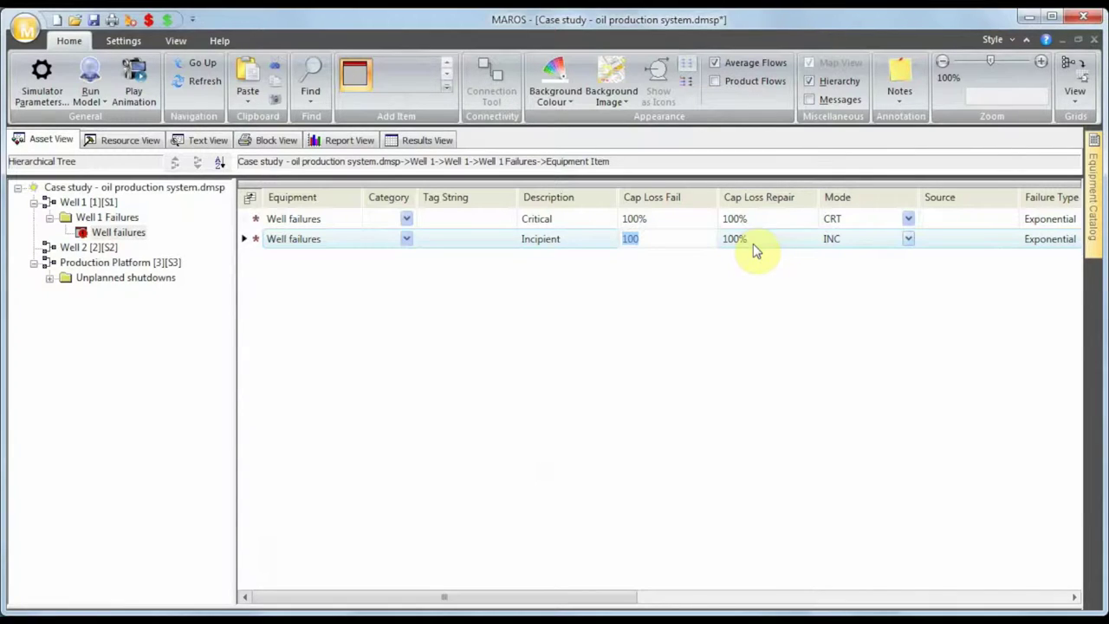
- Set the incipient failure's capacity loss to 0%
double_click(683, 242)
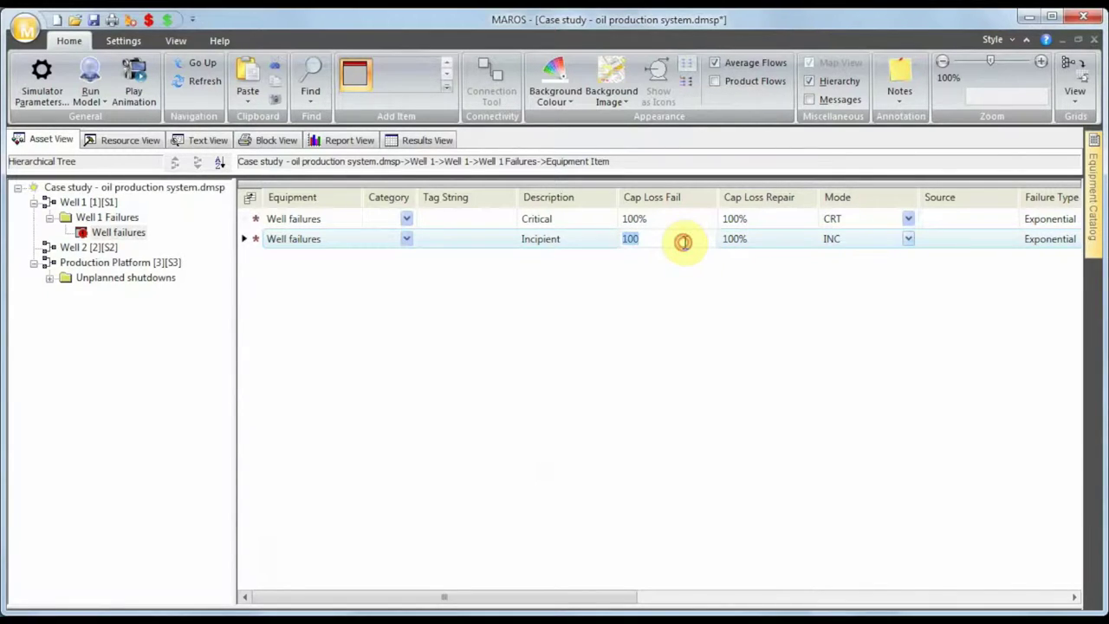
text(0)
key(Return)
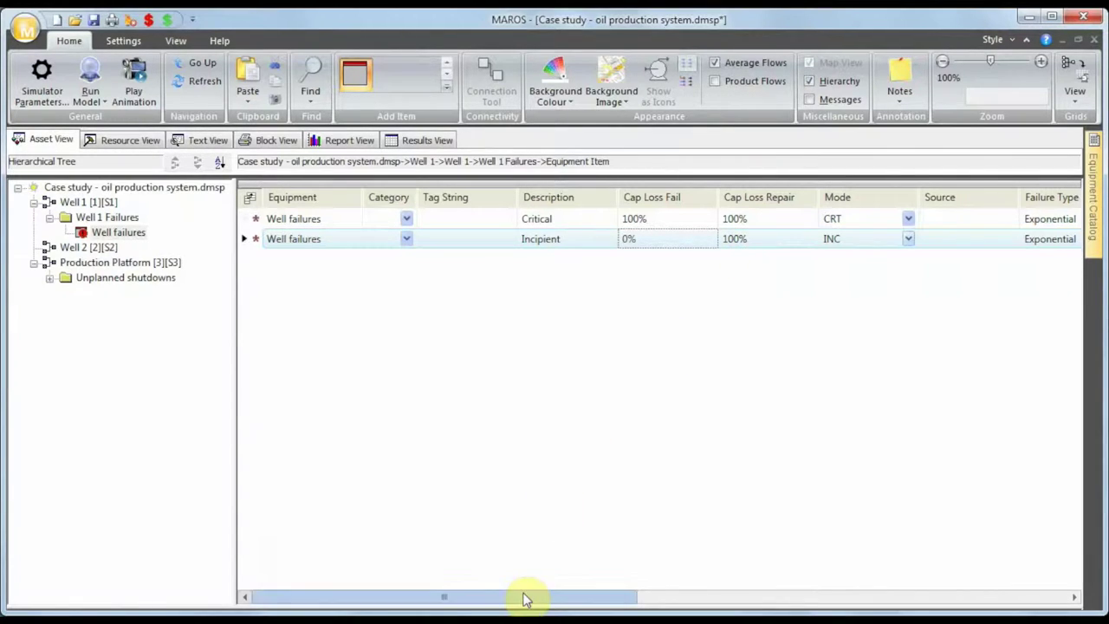
drag(524, 597, 649, 604)
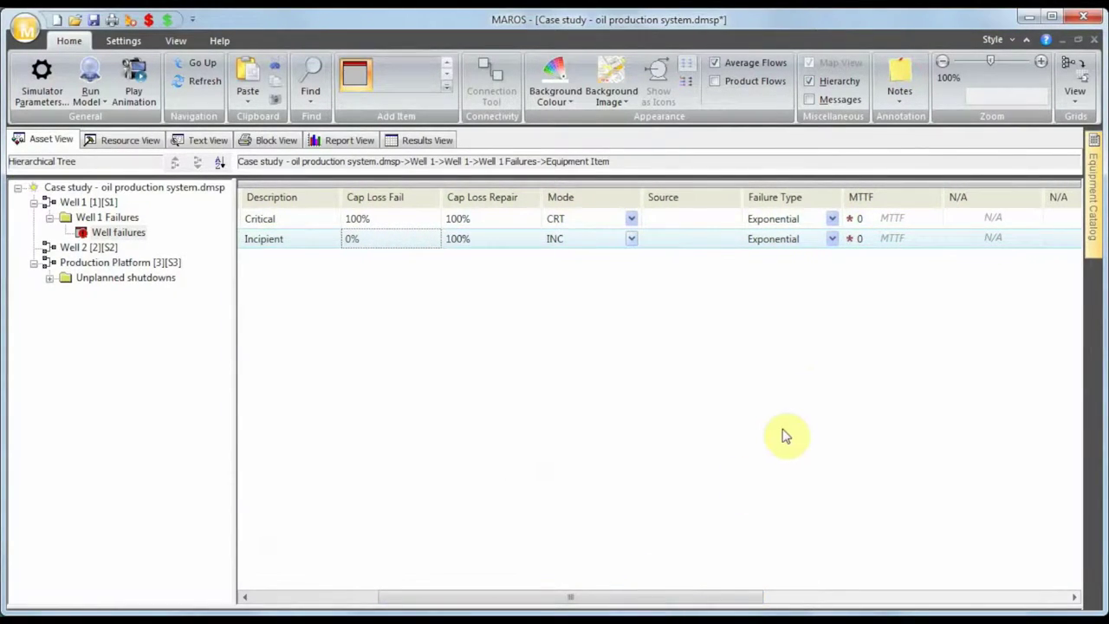
- Set MTTF to 10 for the critical failure and 2 for the incipient failure
click(884, 219)
text(10)
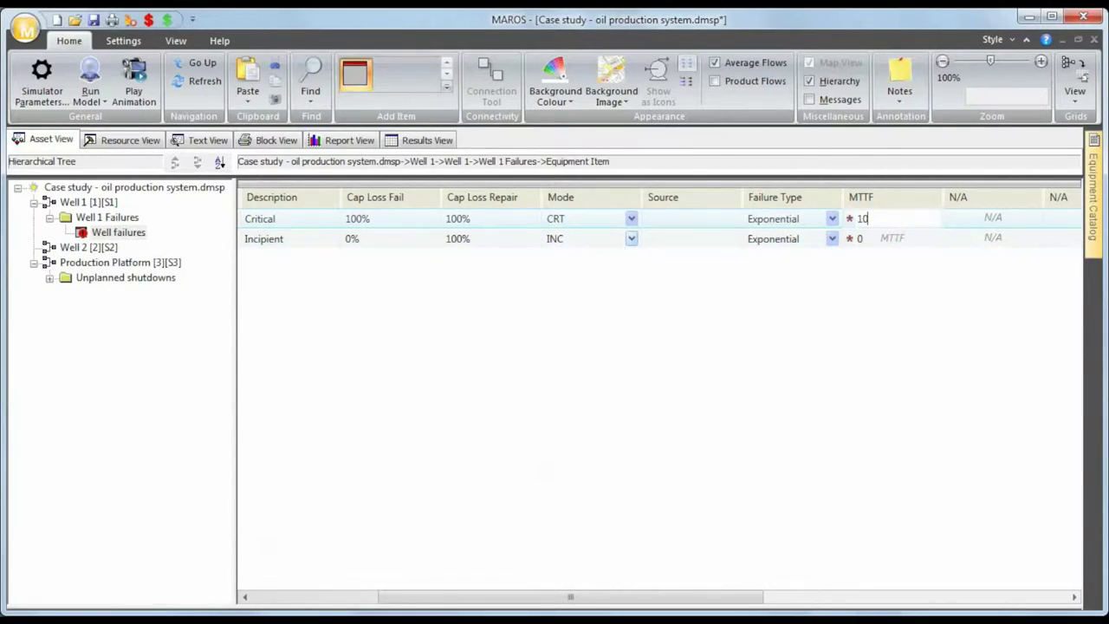
key(Return)
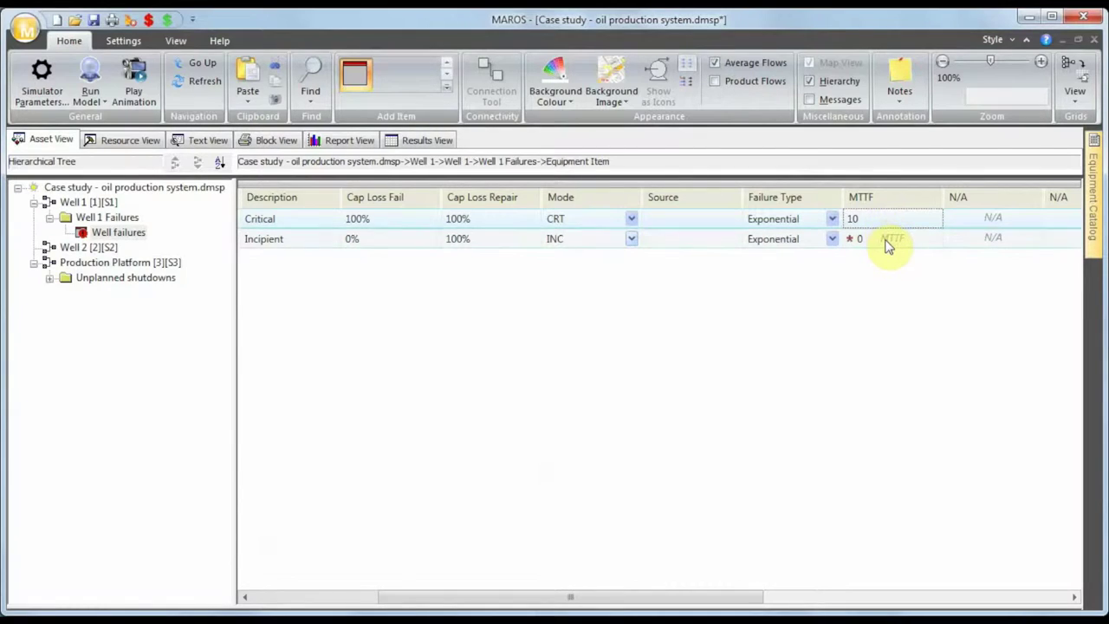
click(887, 240)
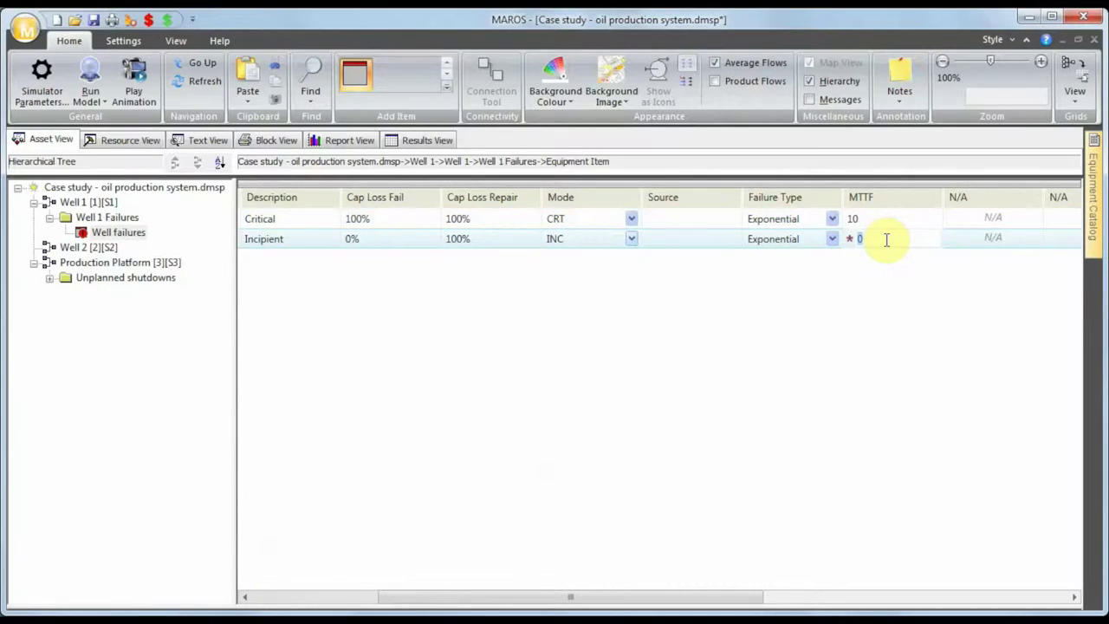
text(2)
key(Return)
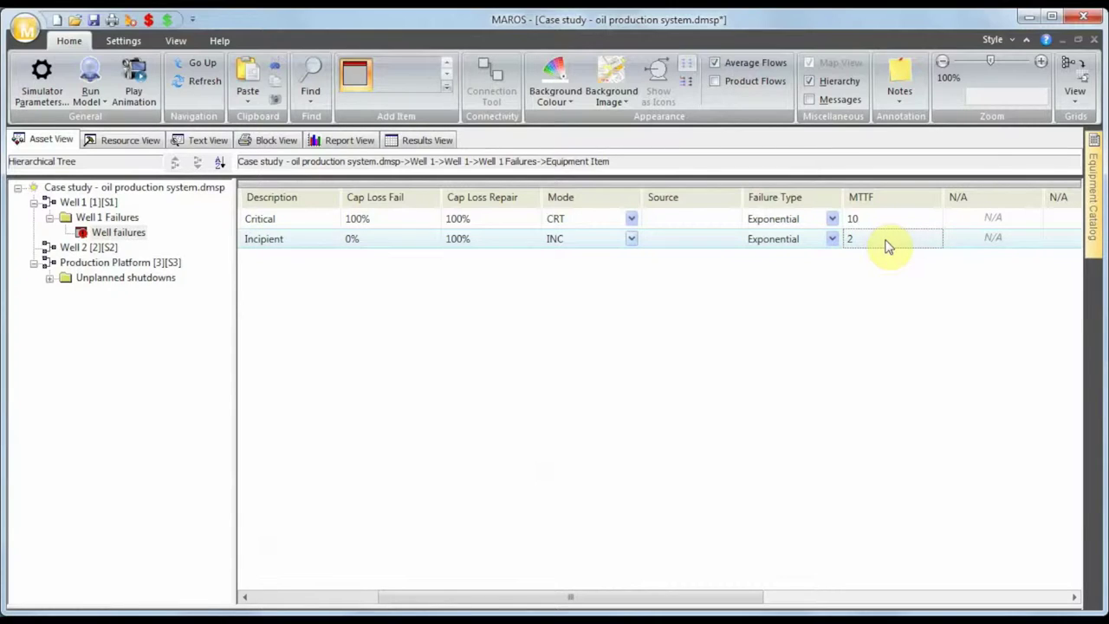
- Set repair times to 120 hours (critical) and 60 hours (incipient), then return to Well 1
click(677, 598)
drag(677, 598, 893, 600)
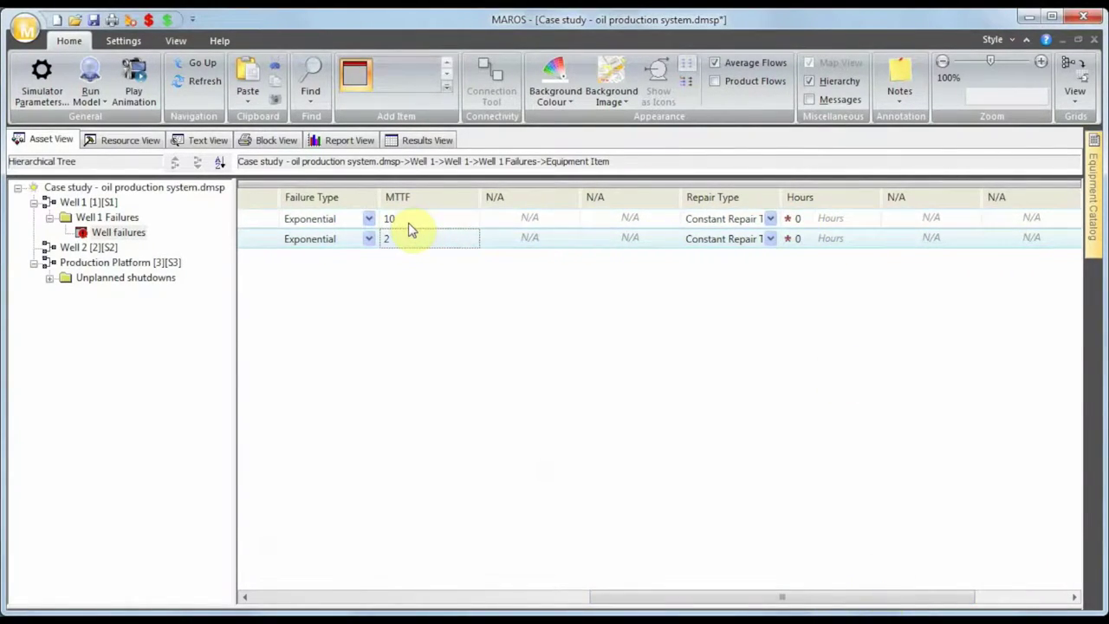
click(826, 217)
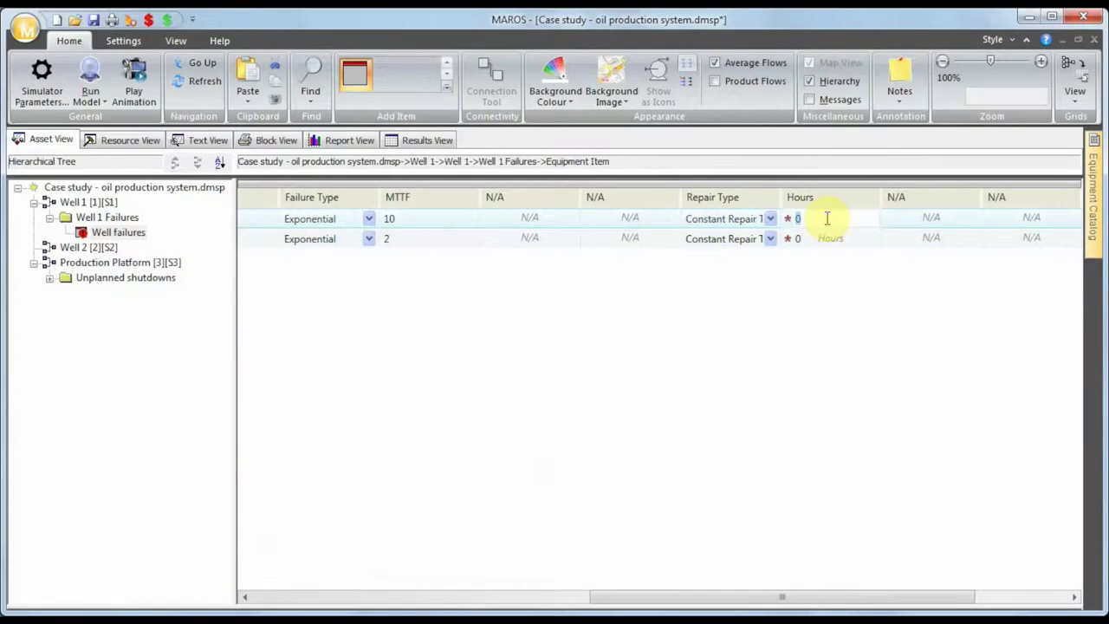
text(120)
key(Return)
click(798, 242)
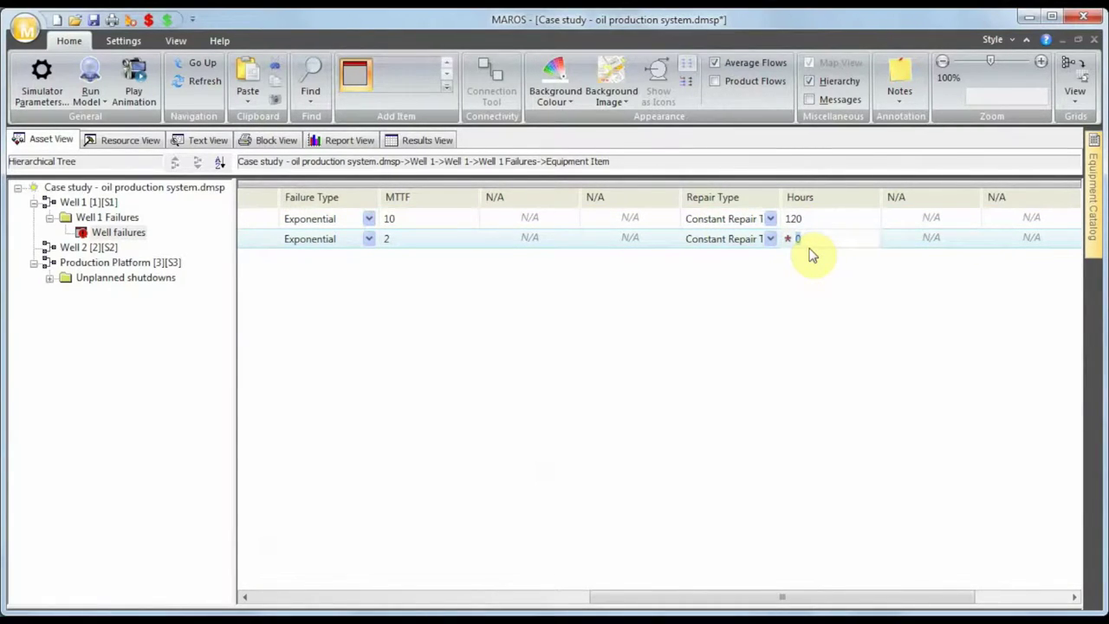
text(60)
key(Return)
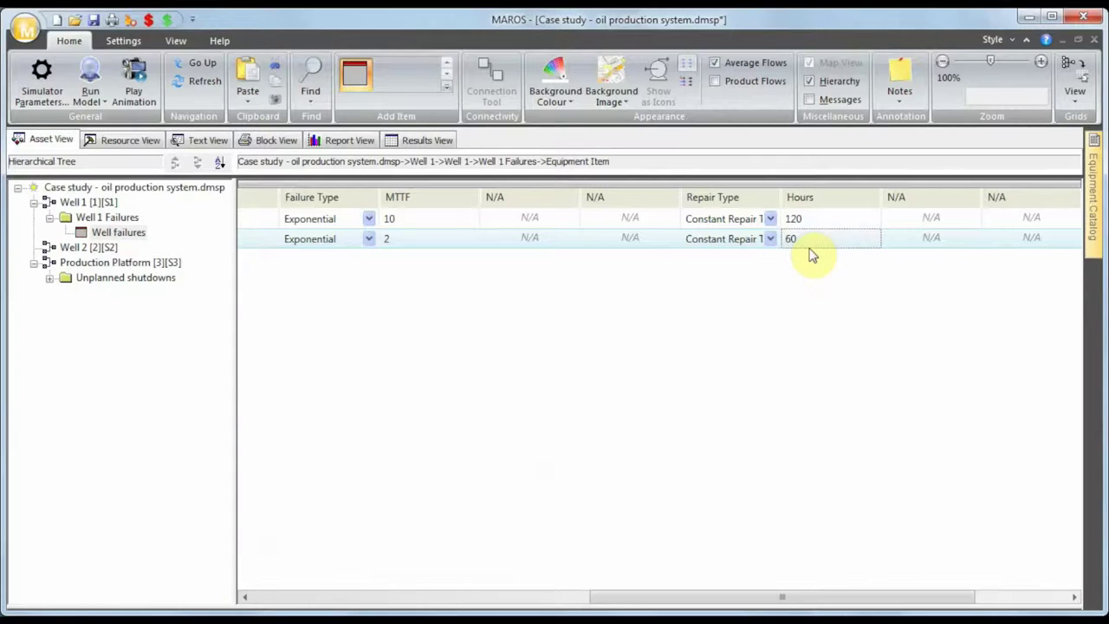
drag(711, 597, 658, 596)
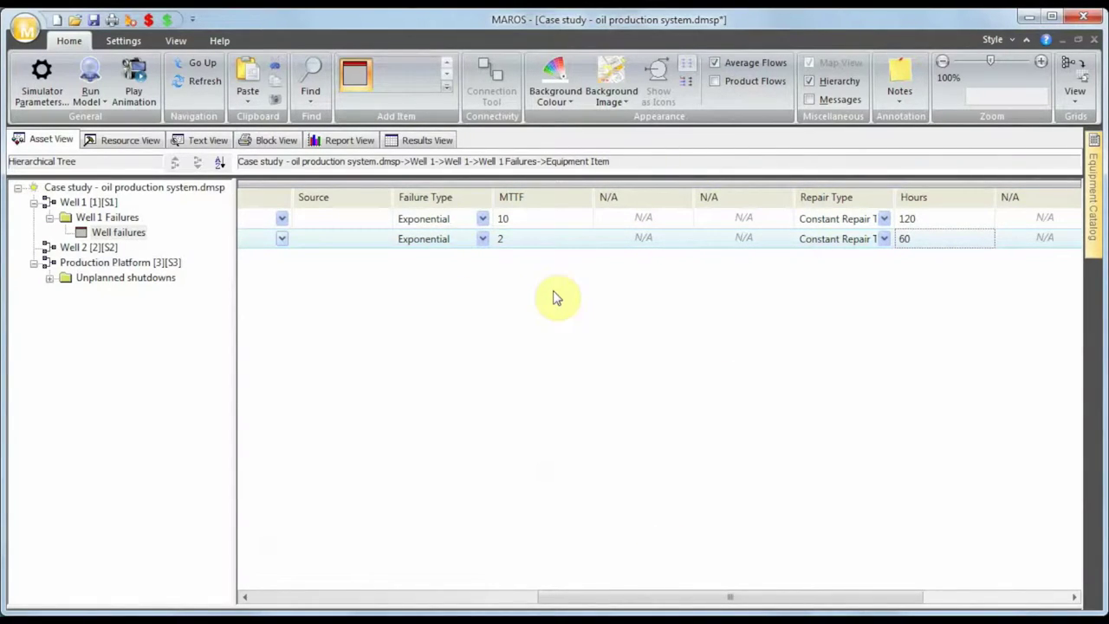
click(104, 203)
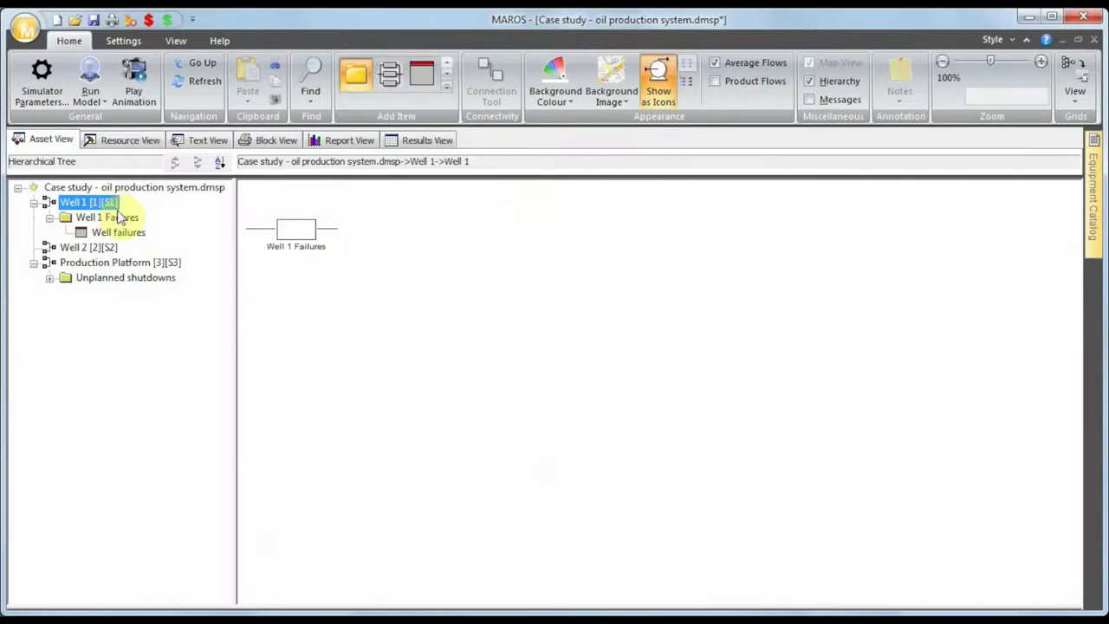
- Copy the Well 1 Failures block and paste it into Well 2
click(289, 227)
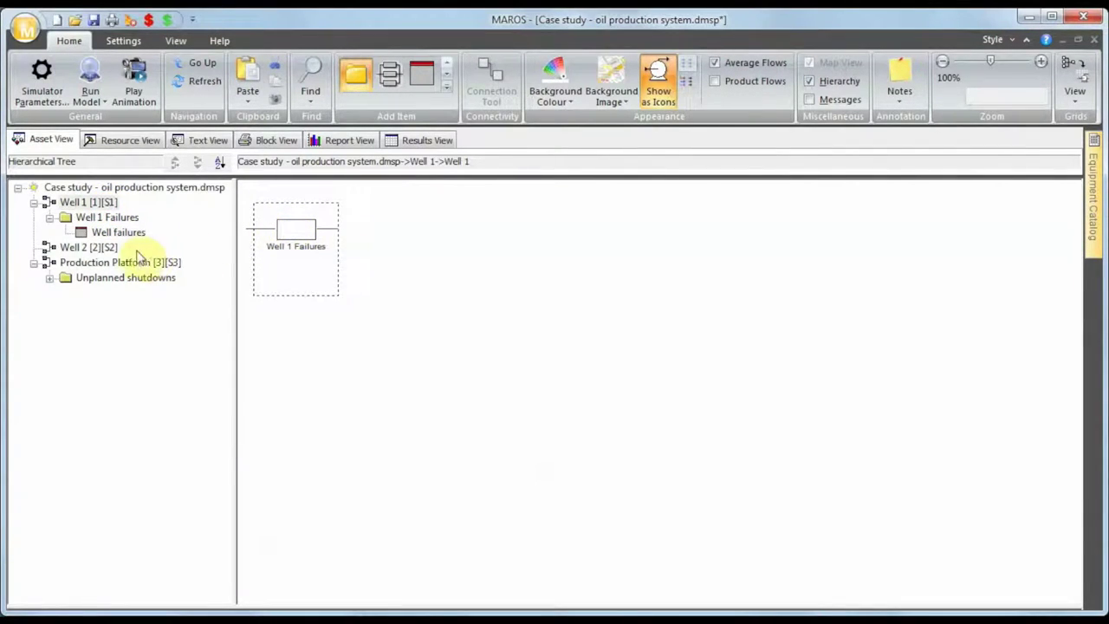
click(96, 248)
click(350, 285)
key(ctrl+v)
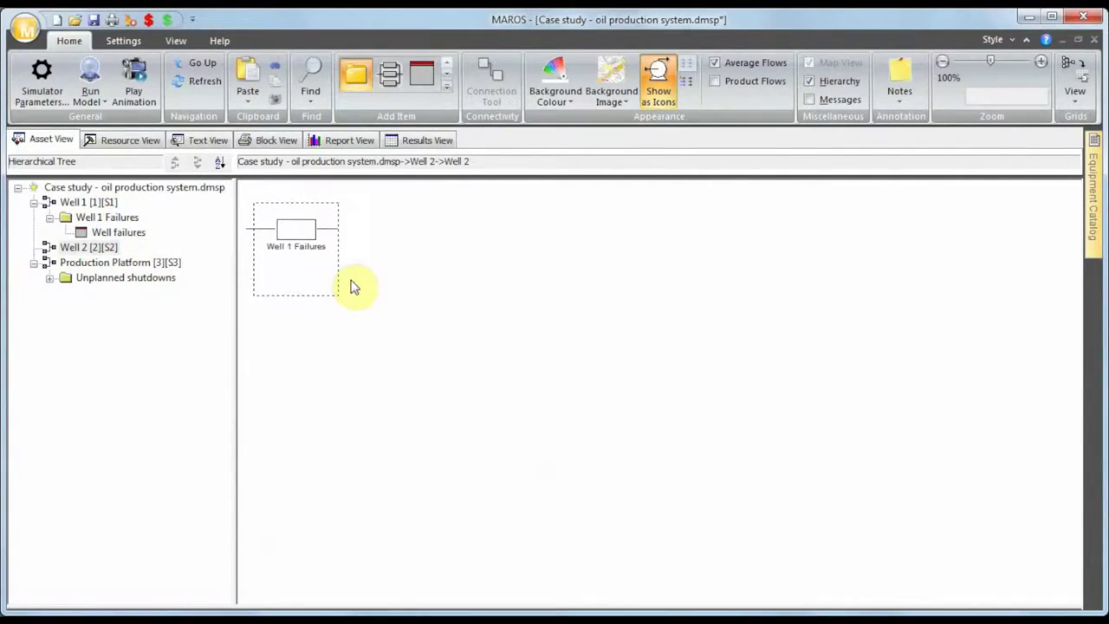
- Rename the pasted folder under Well 2 to 'Well 2 Failures' and expand it
double_click(268, 251)
click(100, 263)
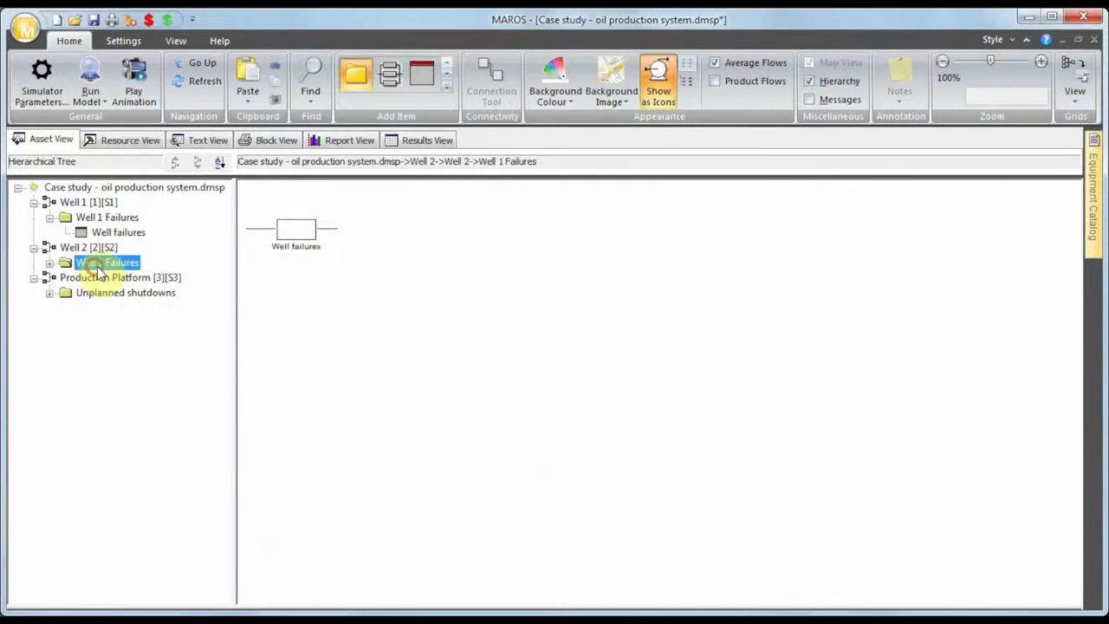
click(105, 264)
key(BackSpace)
key(BackSpace)
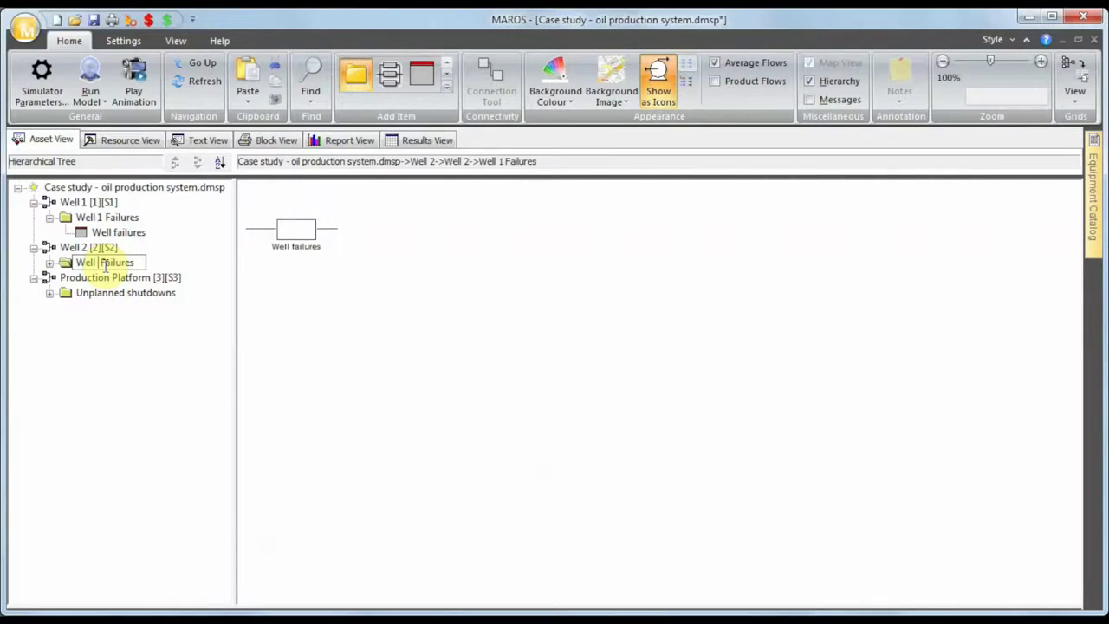
text(2)
key(Return)
click(49, 263)
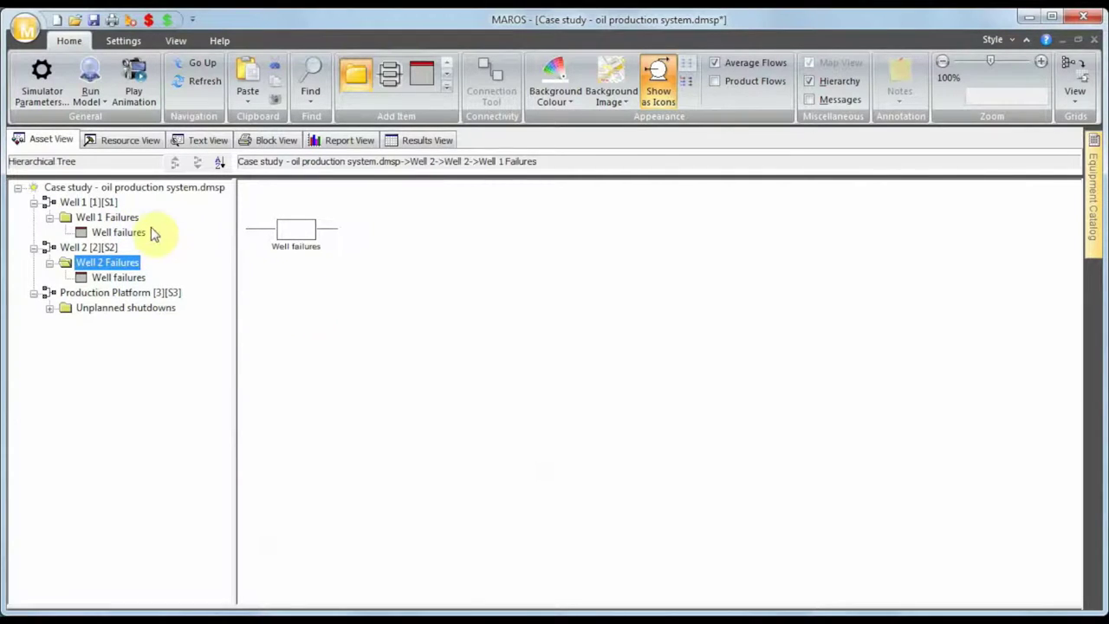
- Rename the failure items to 'Well 1 failures' and 'Well 2 failures'
click(119, 232)
click(119, 233)
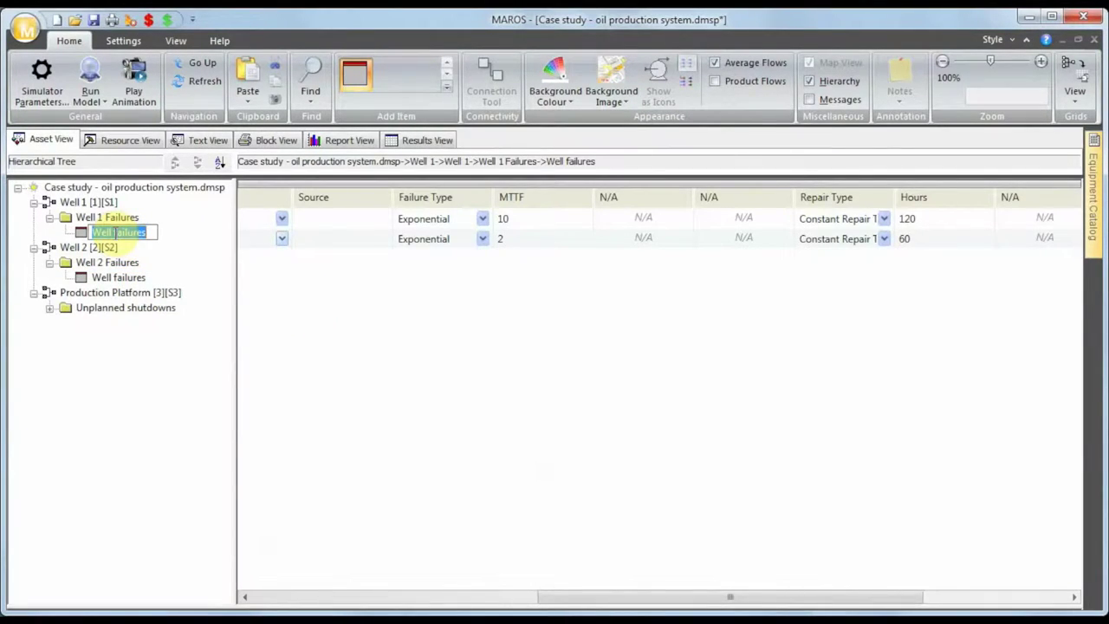
click(115, 232)
text(1)
key(Return)
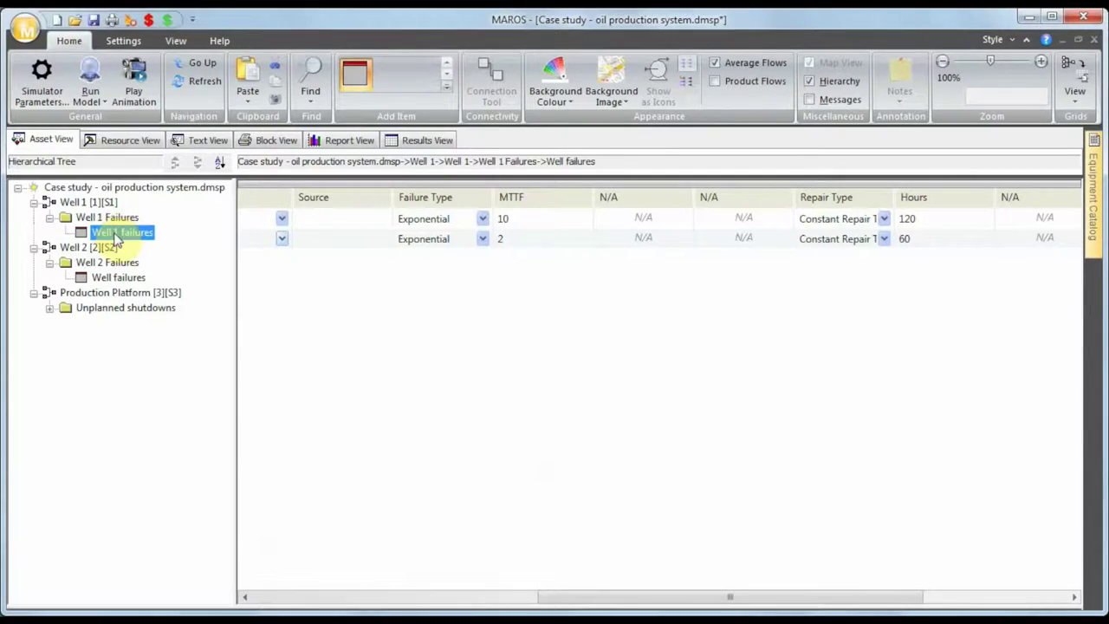
click(111, 277)
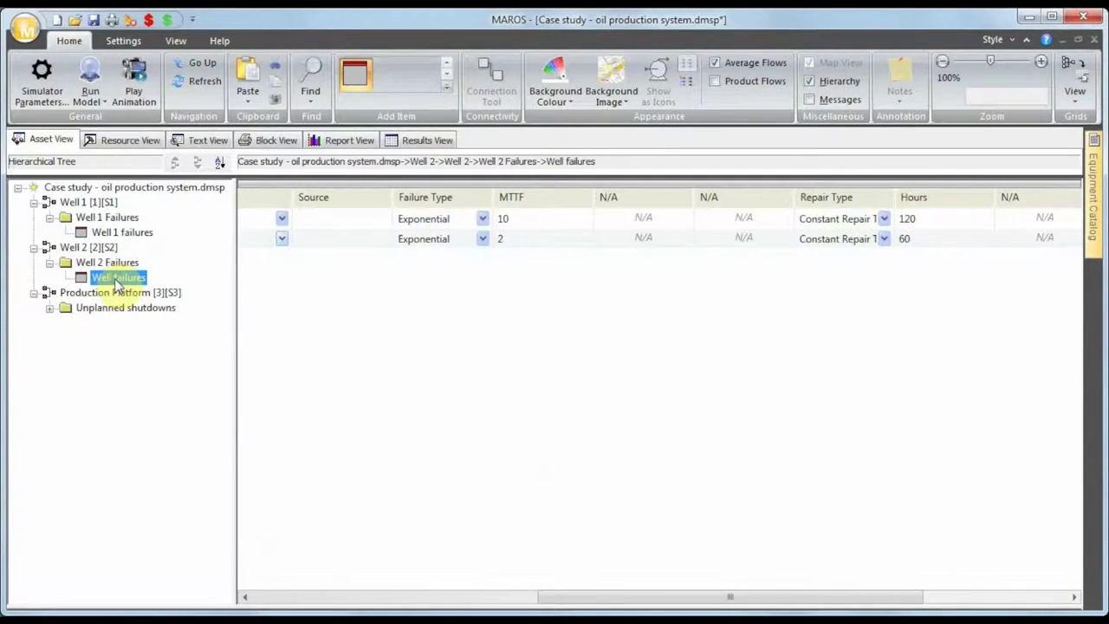
click(114, 277)
text(2)
key(Return)
click(130, 140)
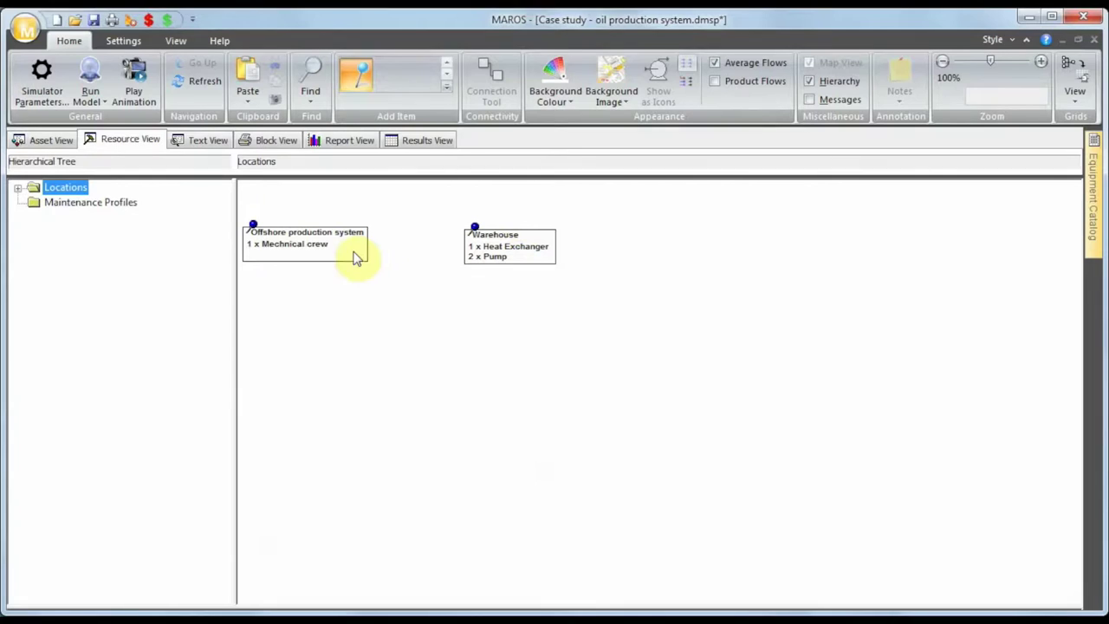
- Add a location described 'Well location' with Well 1 and Well 2 assigned
drag(491, 293, 460, 251)
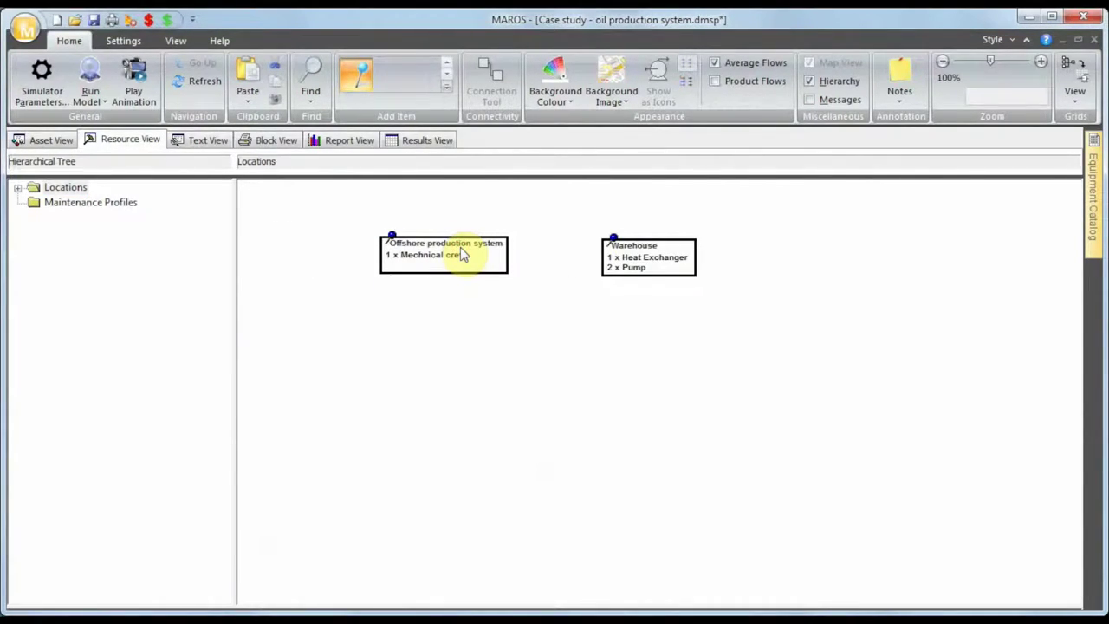
click(463, 218)
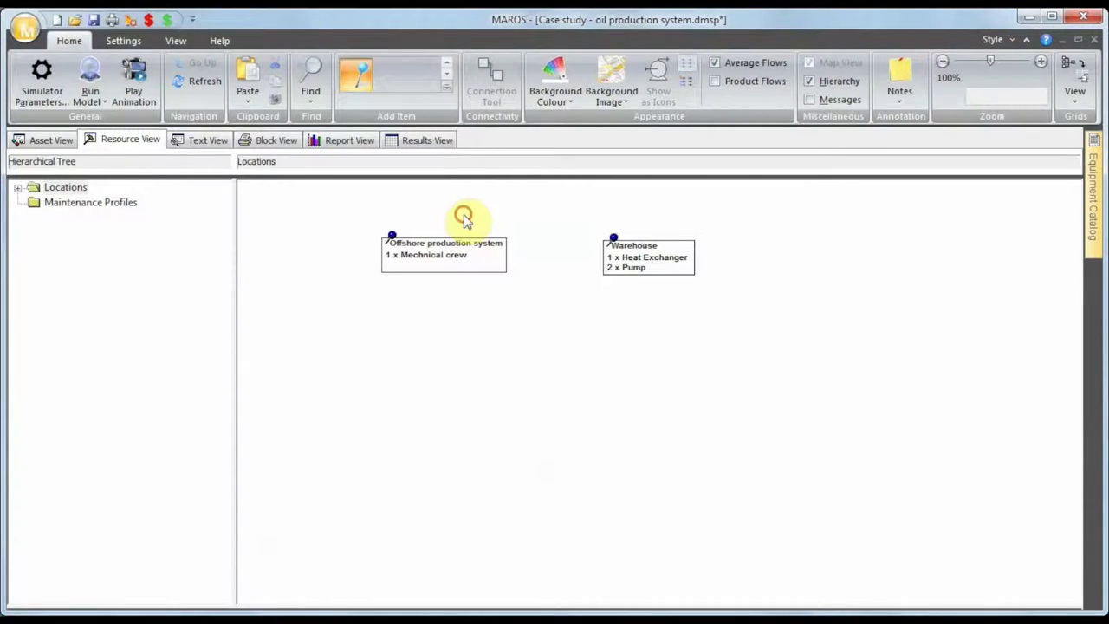
click(371, 94)
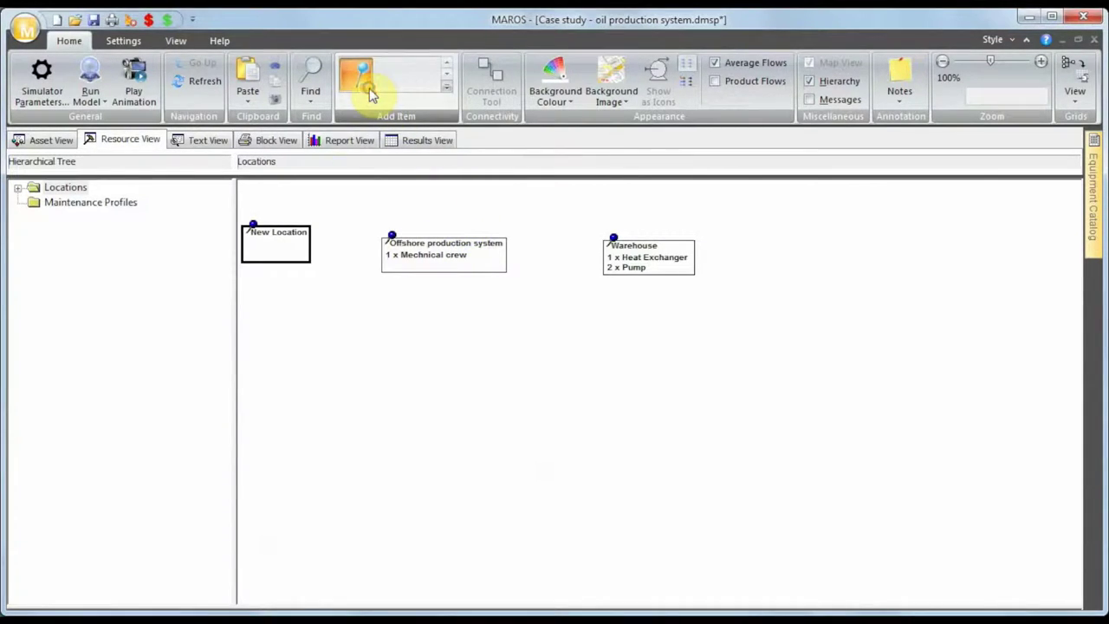
right_click(284, 240)
click(339, 369)
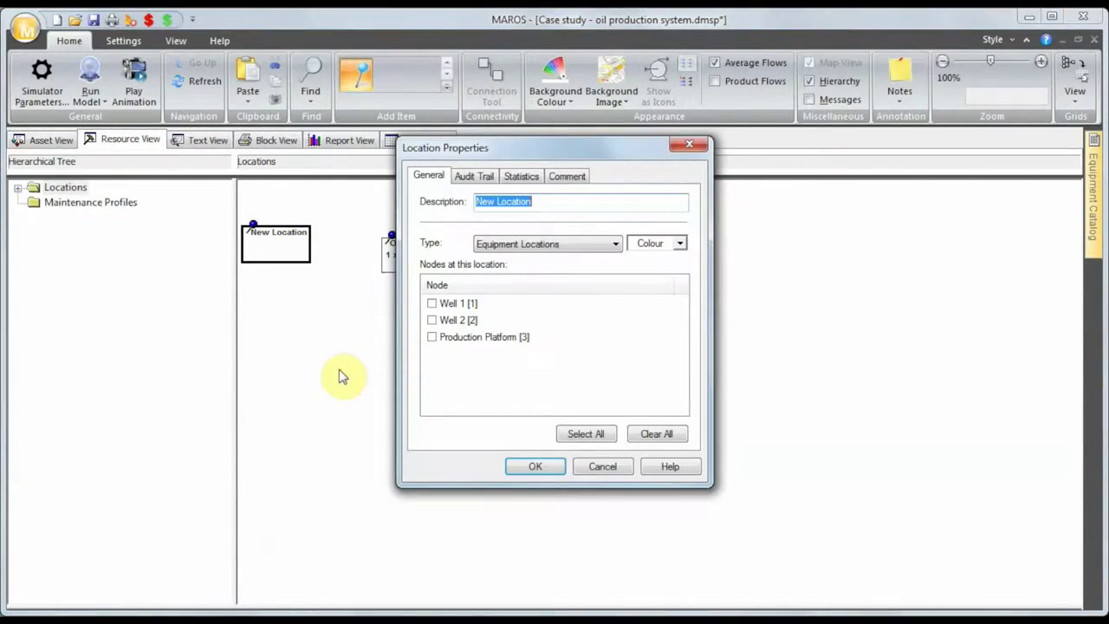
text(Well location)
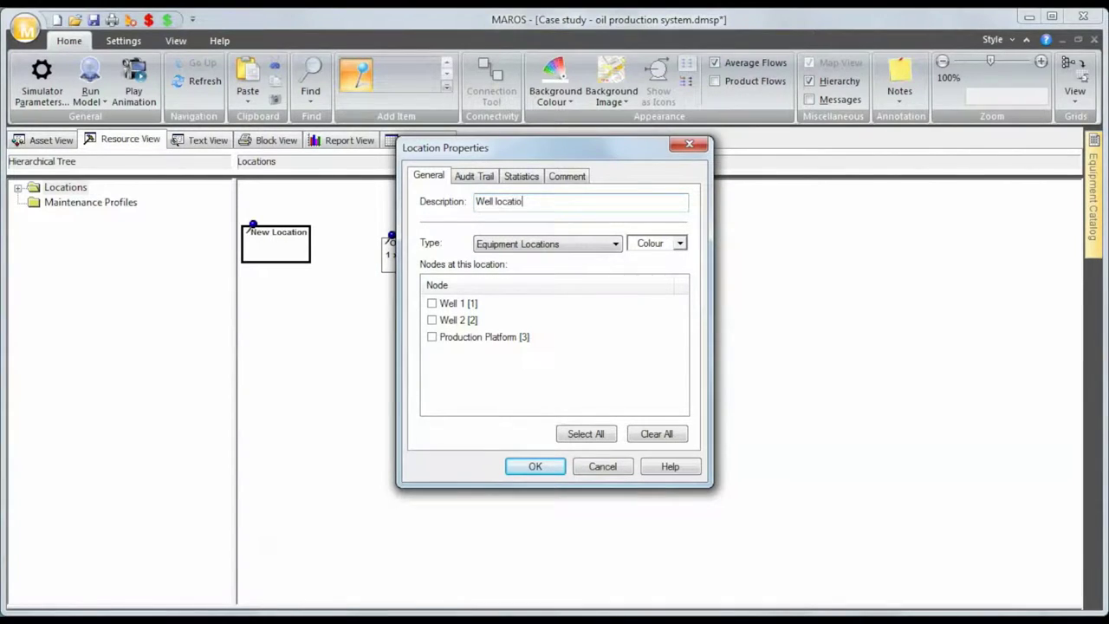
click(431, 319)
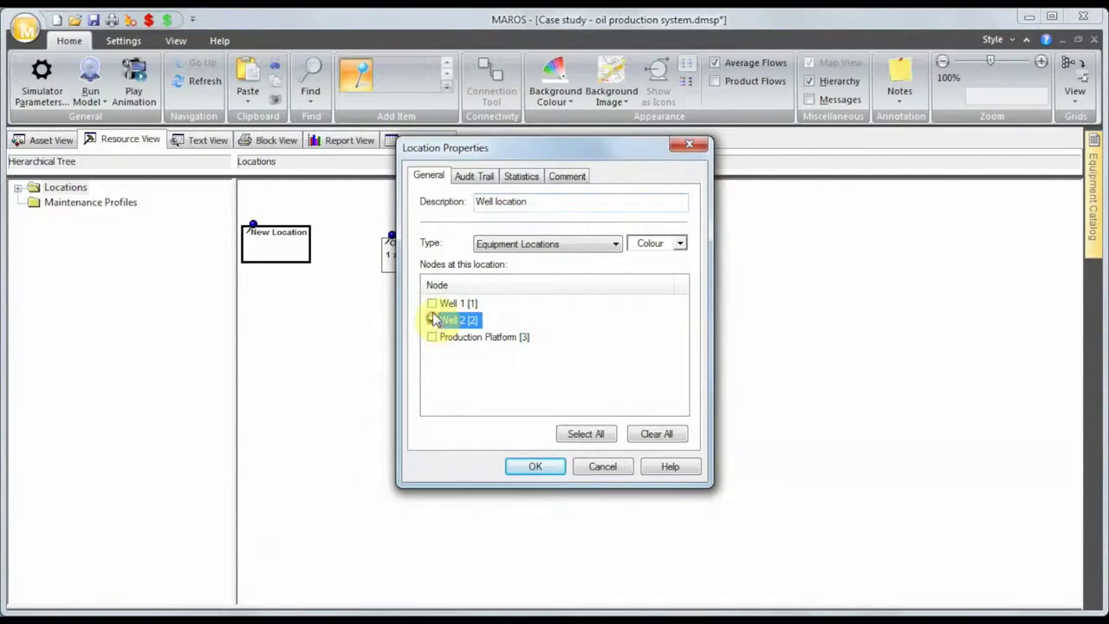
click(431, 303)
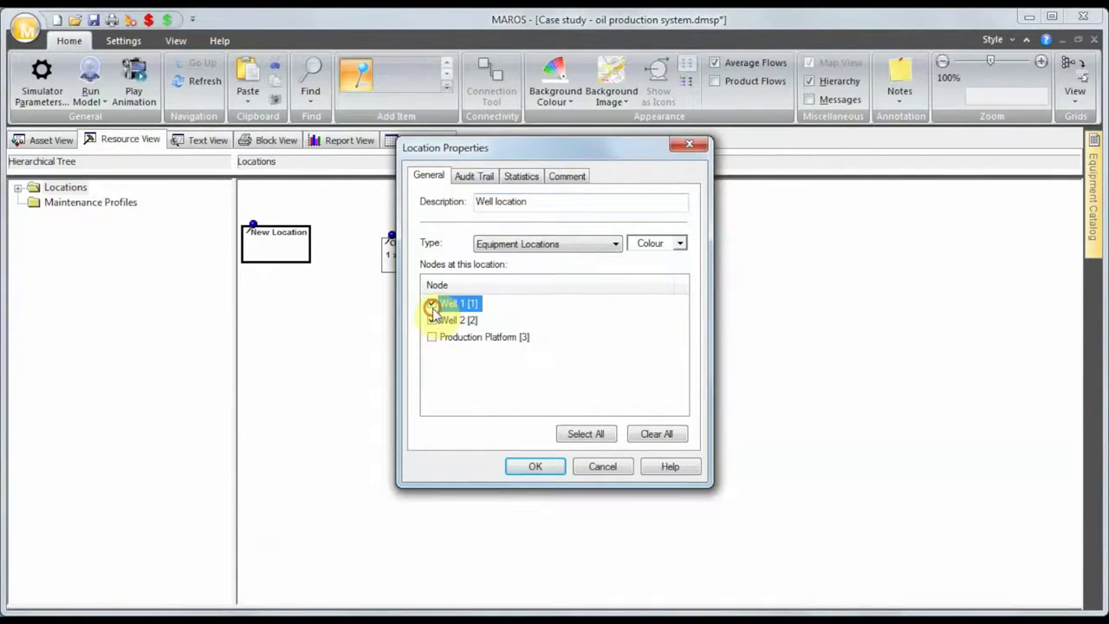
click(518, 469)
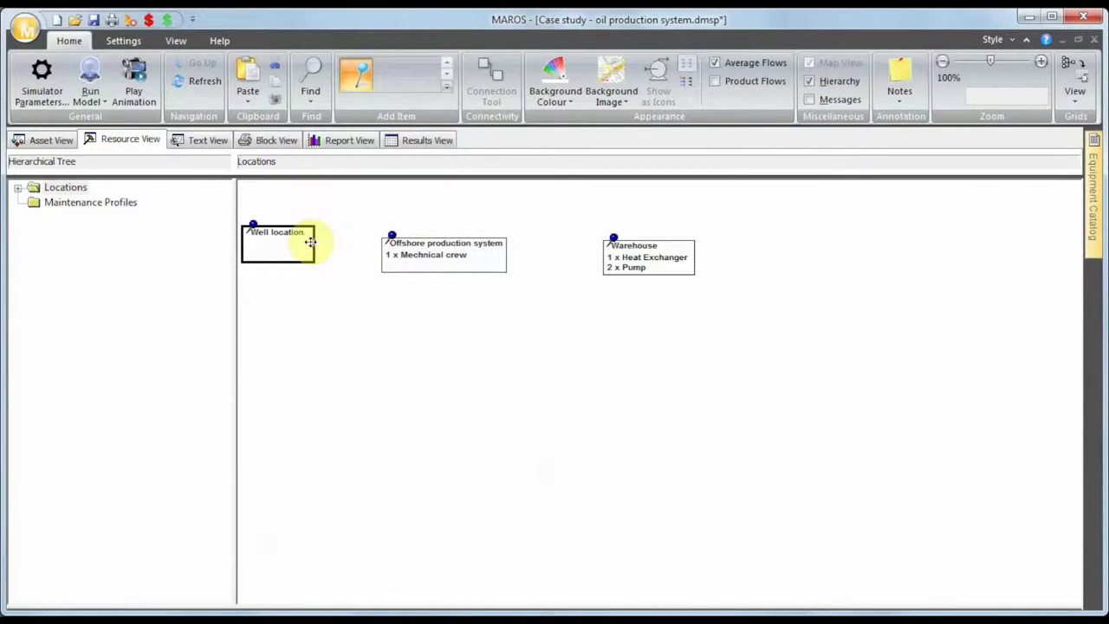
- Move the Well location box beside the offshore location and review the offshore location's properties
drag(310, 242, 337, 252)
right_click(412, 255)
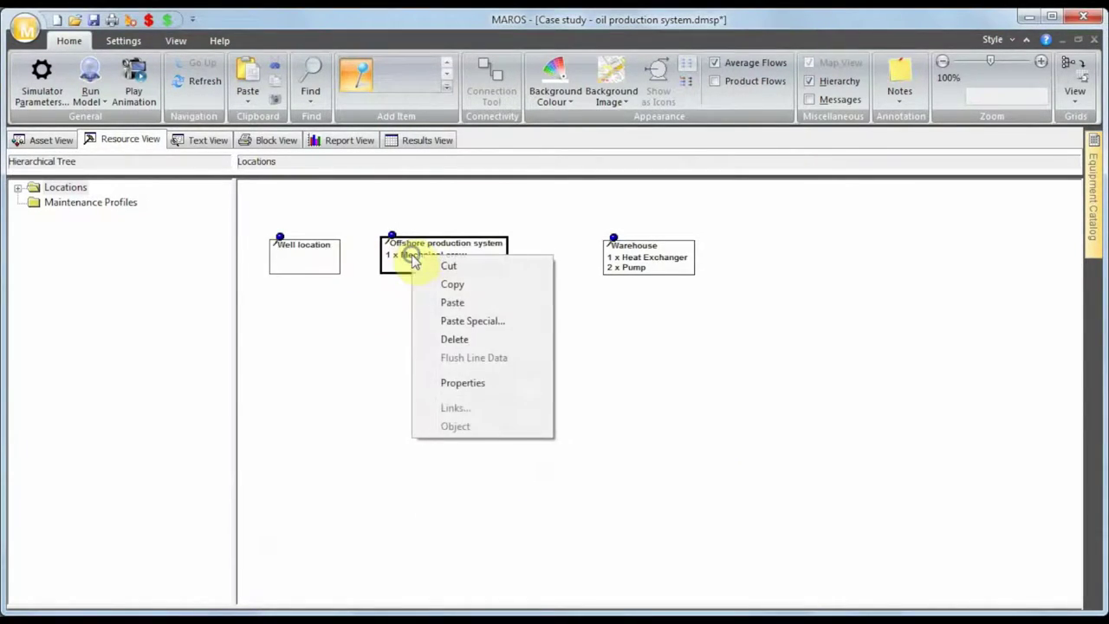
click(464, 385)
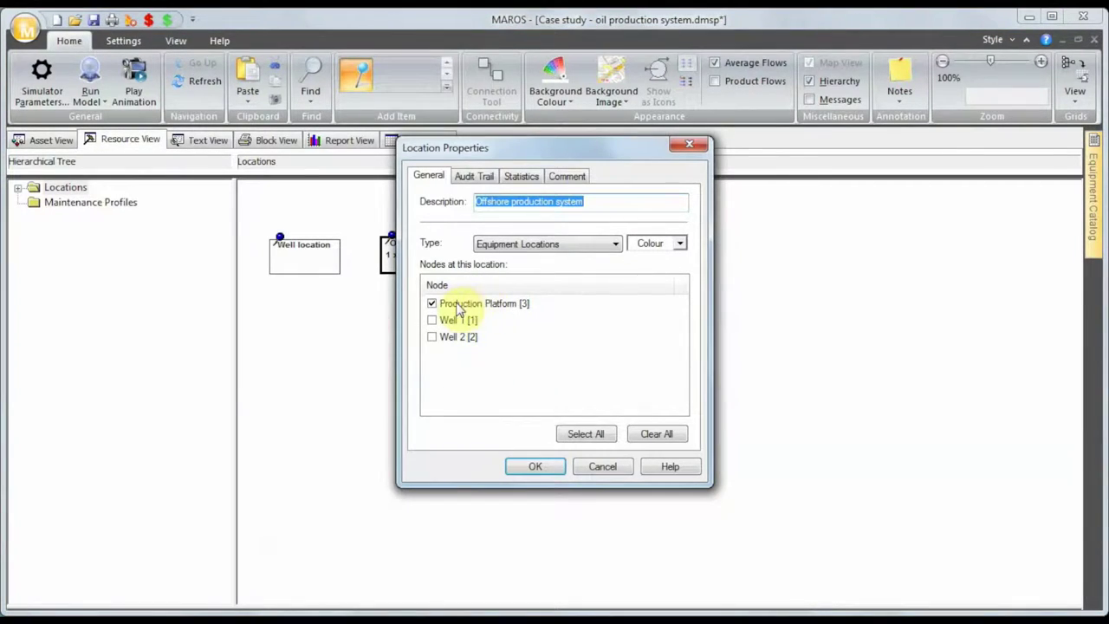
click(524, 467)
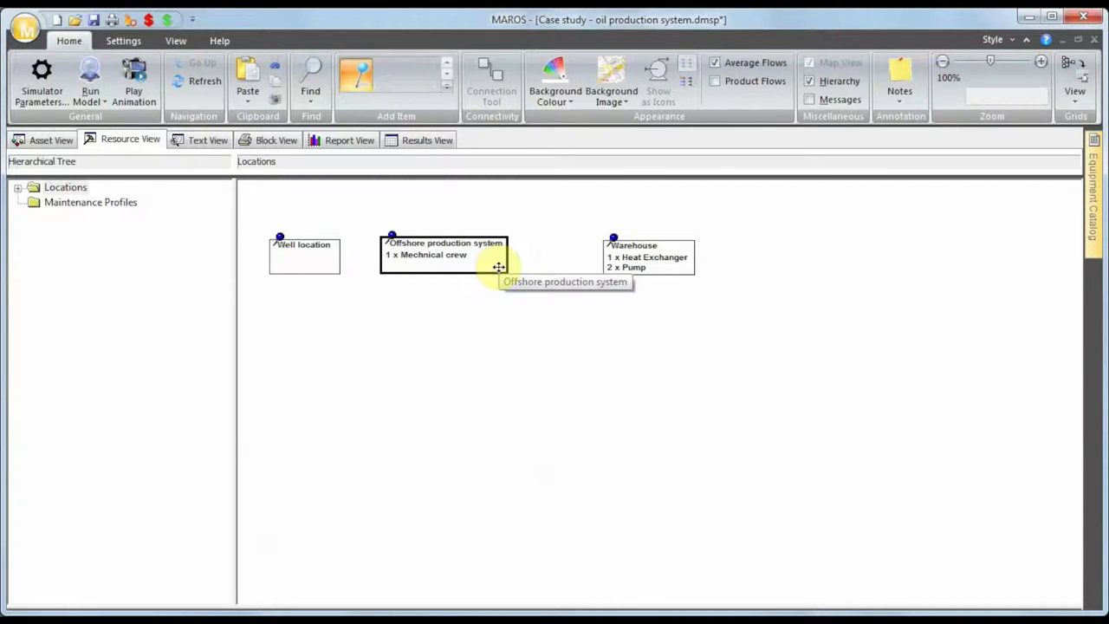
- Add a transport vessel to the Offshore location and name it 'ROV'
double_click(496, 262)
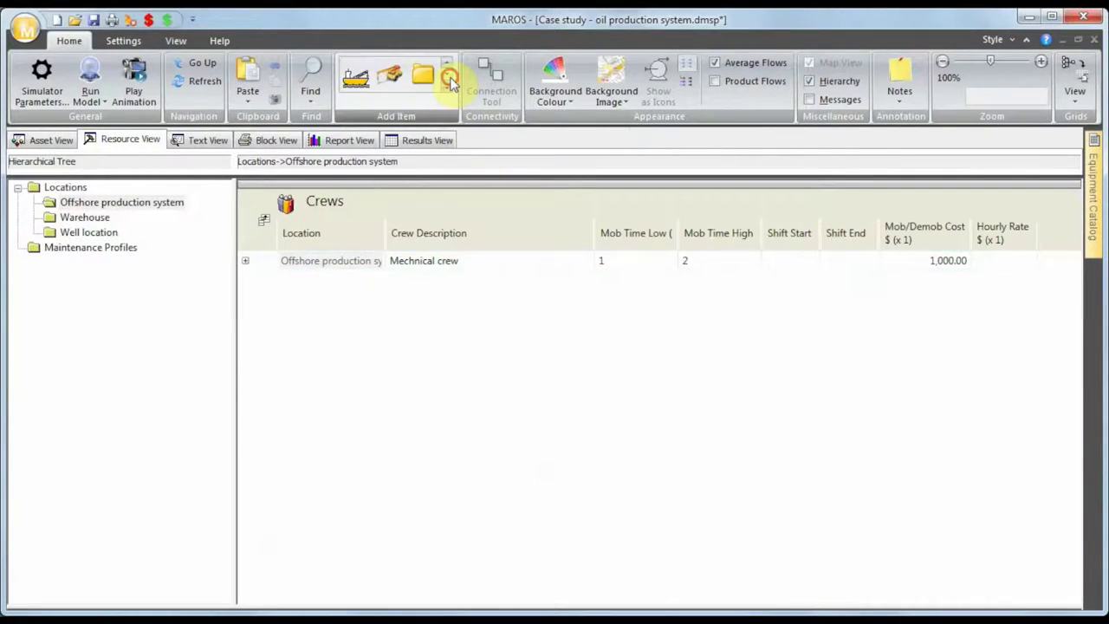
click(446, 75)
click(357, 80)
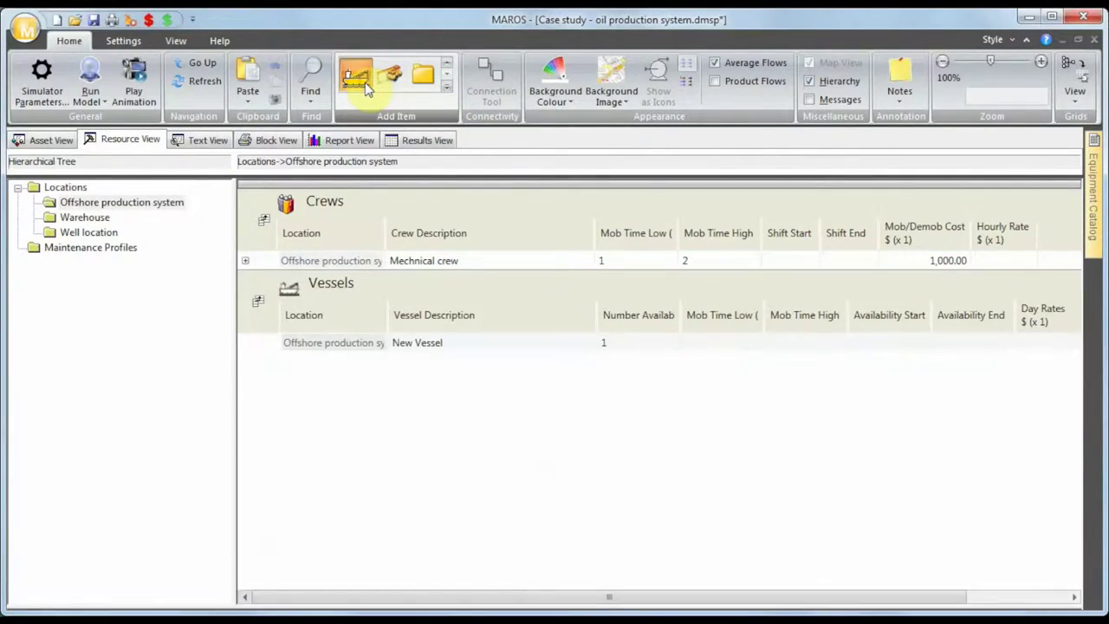
click(426, 344)
click(426, 344)
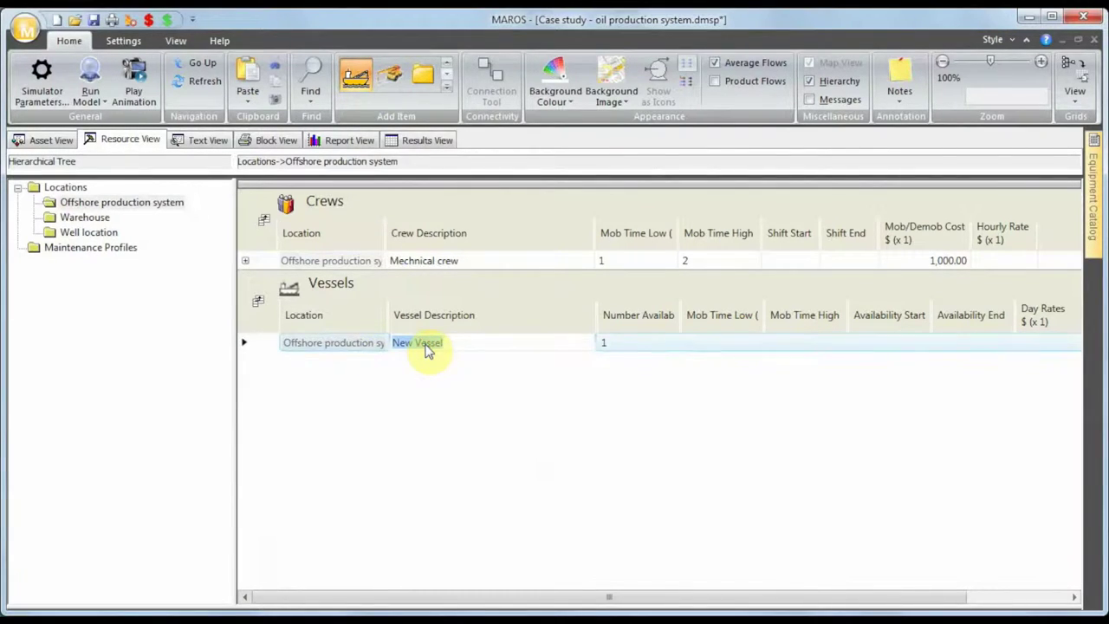
text(ROV)
key(Return)
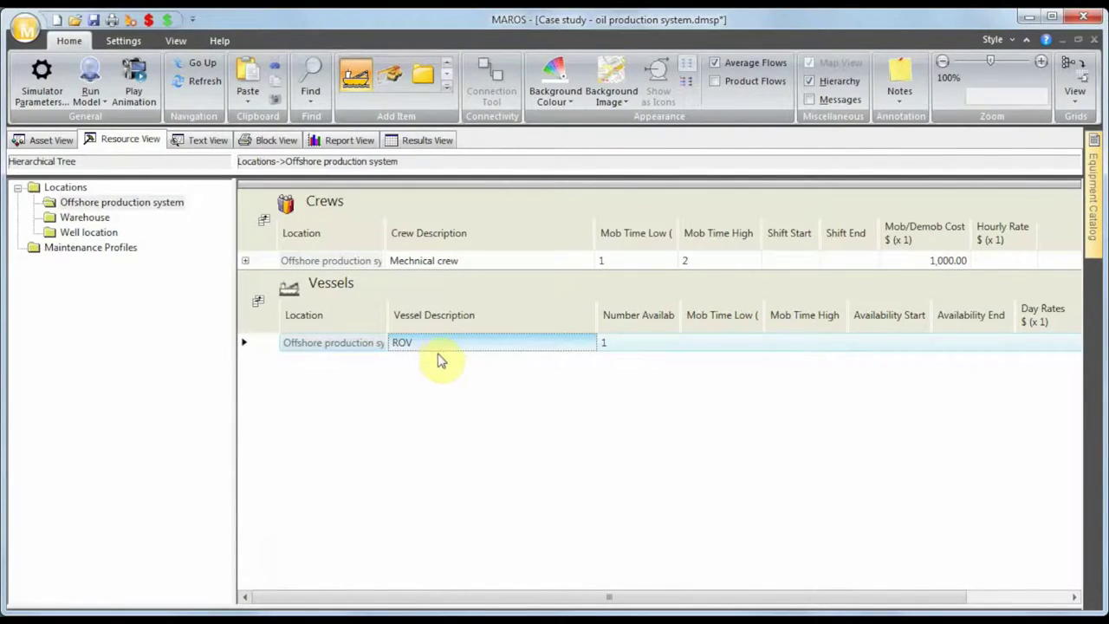
- Set the ROV's mobilisation time to 60 hours low and 72 hours high
click(750, 344)
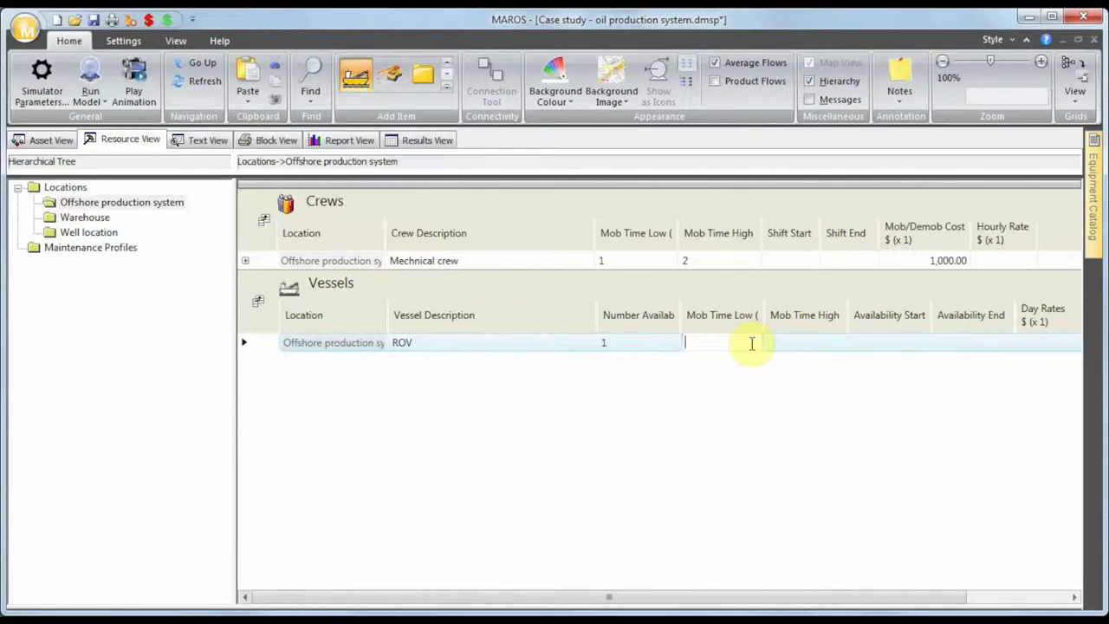
drag(766, 328, 800, 331)
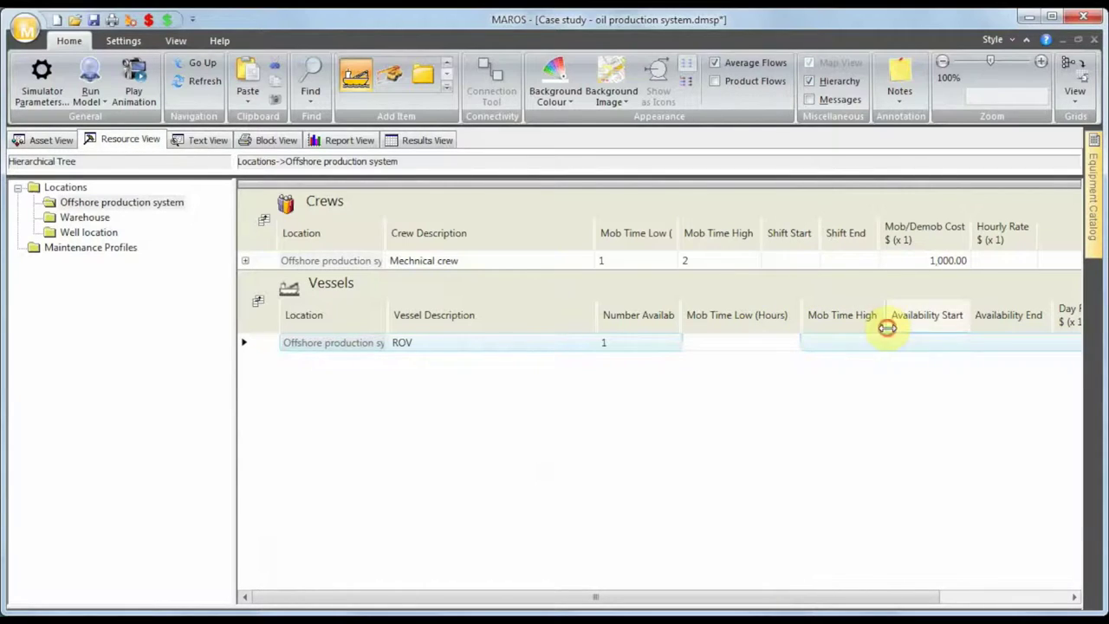
drag(887, 327, 925, 327)
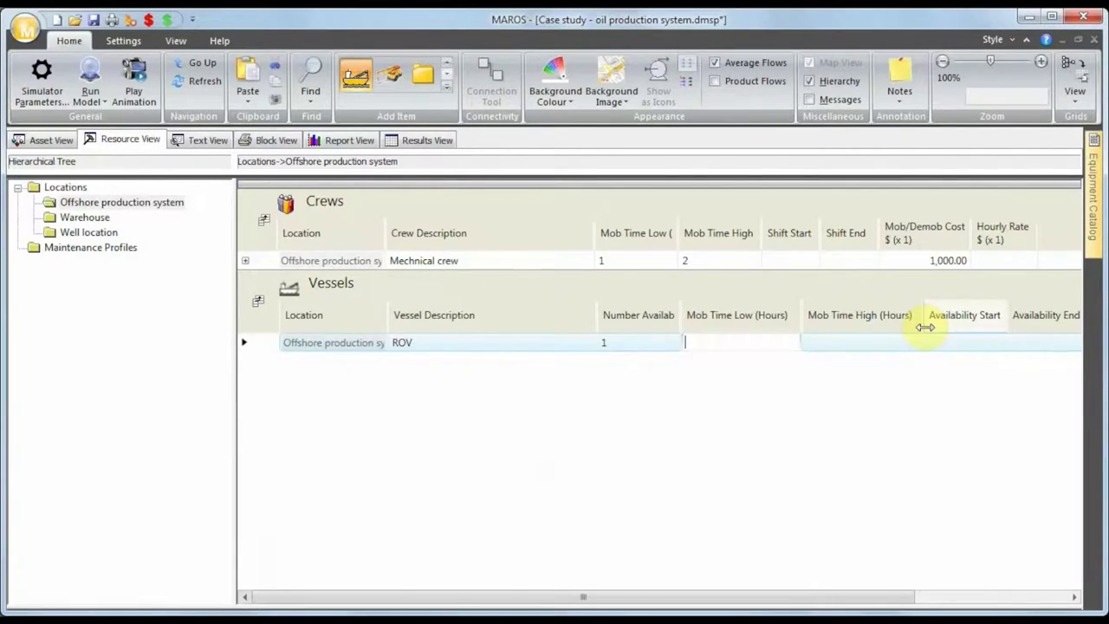
text(2)
key(BackSpace)
text(60)
key(Tab)
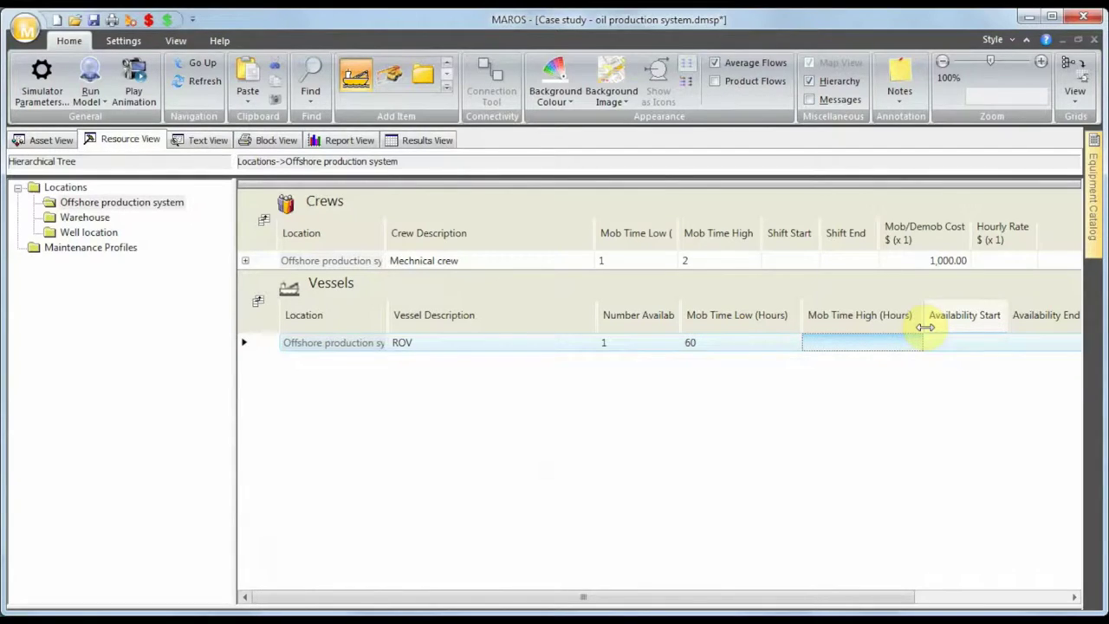
text(72)
key(Return)
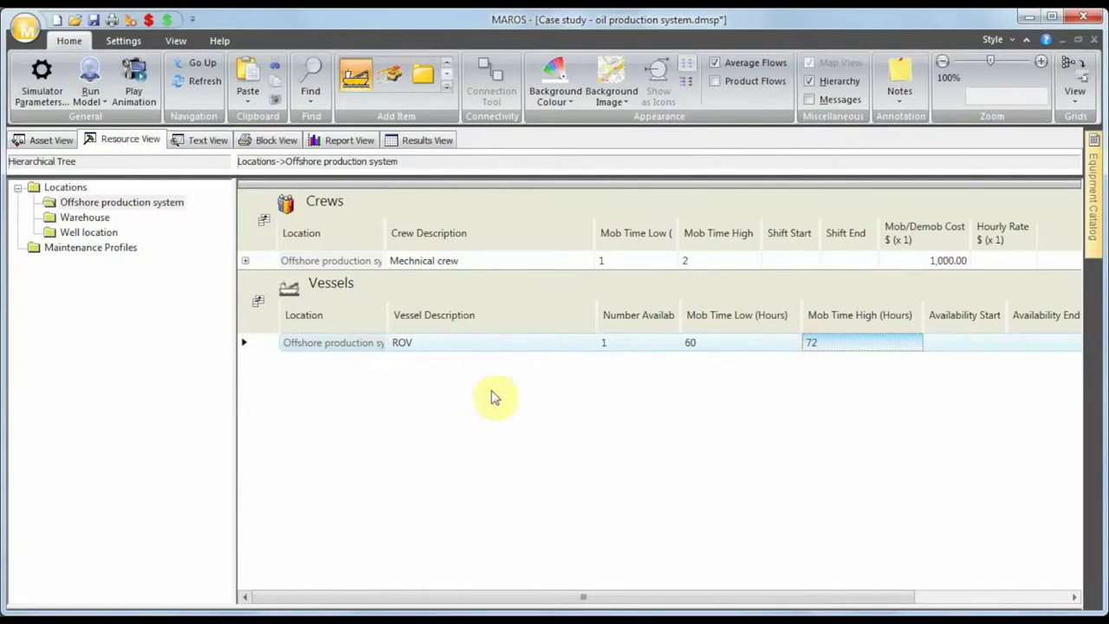
drag(386, 324, 414, 327)
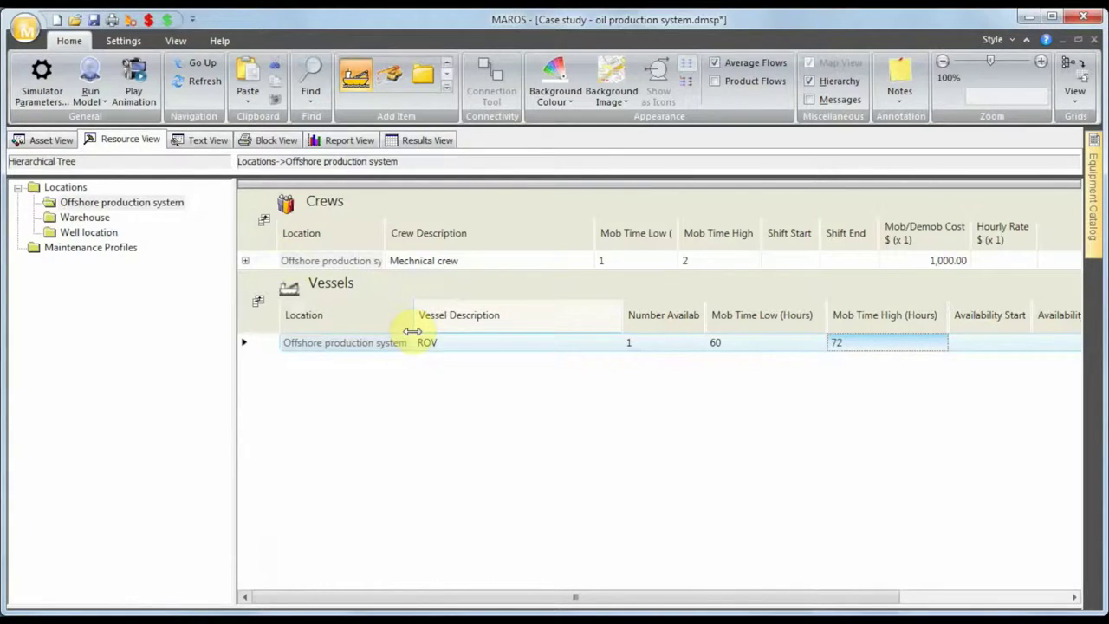
- Show Well 2's failure modes and open the critical failure's Maintenance Profile dropdown
click(60, 143)
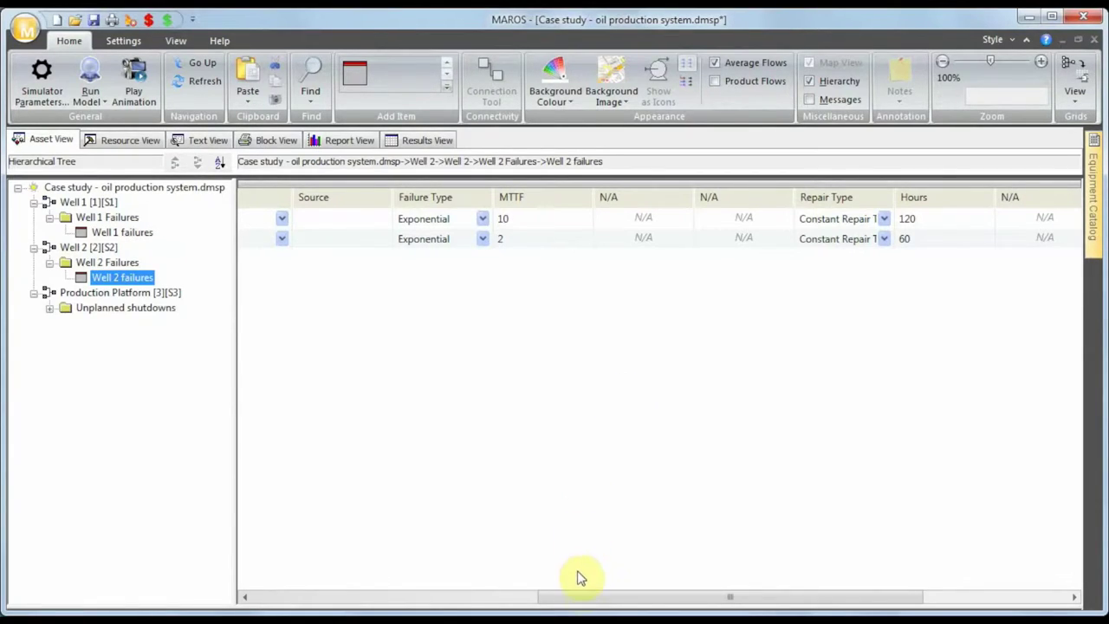
drag(579, 595, 737, 602)
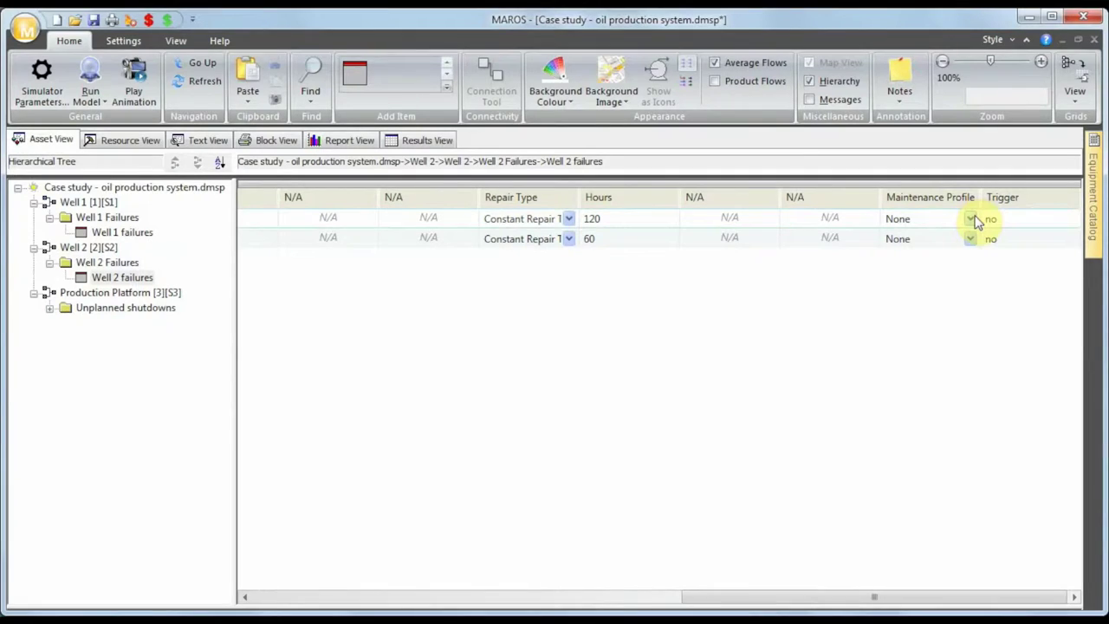
drag(747, 596, 299, 582)
click(149, 277)
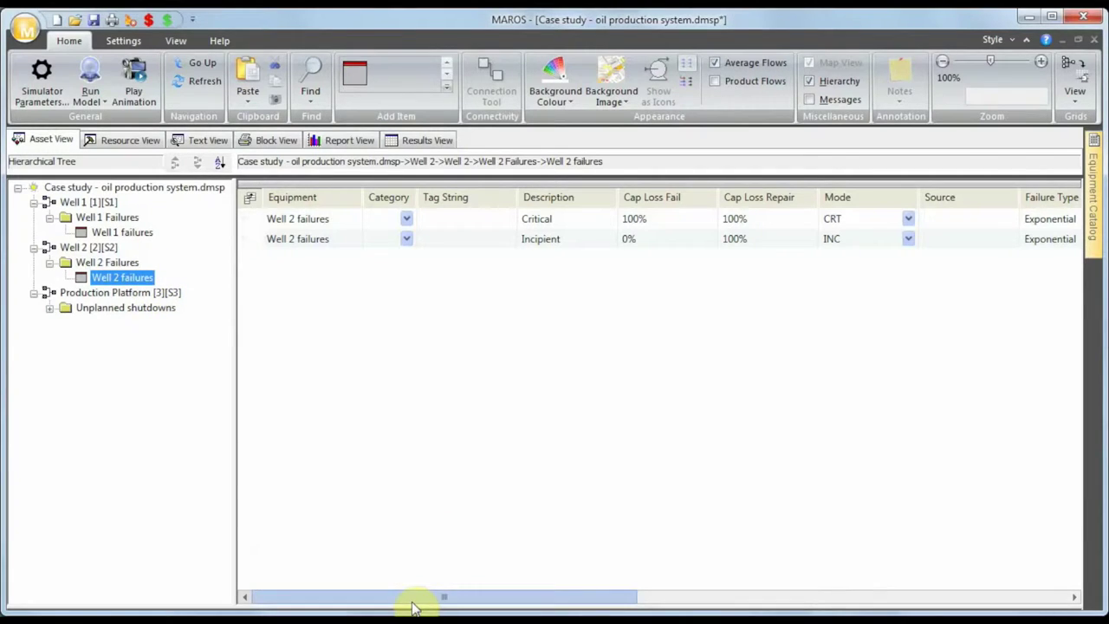
drag(416, 600, 896, 601)
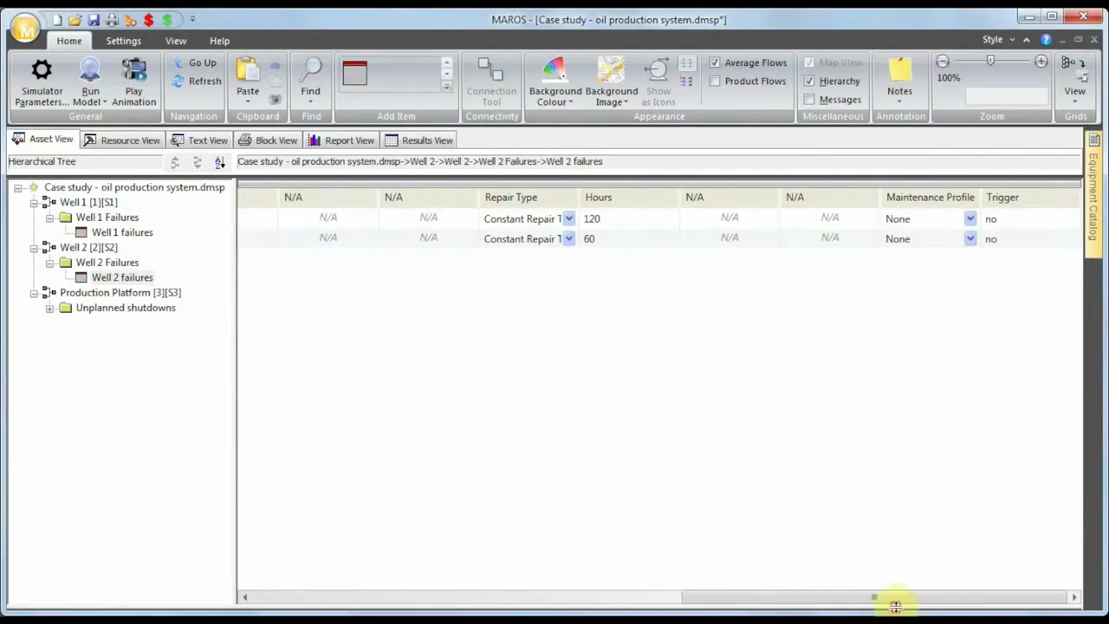
click(973, 218)
click(971, 218)
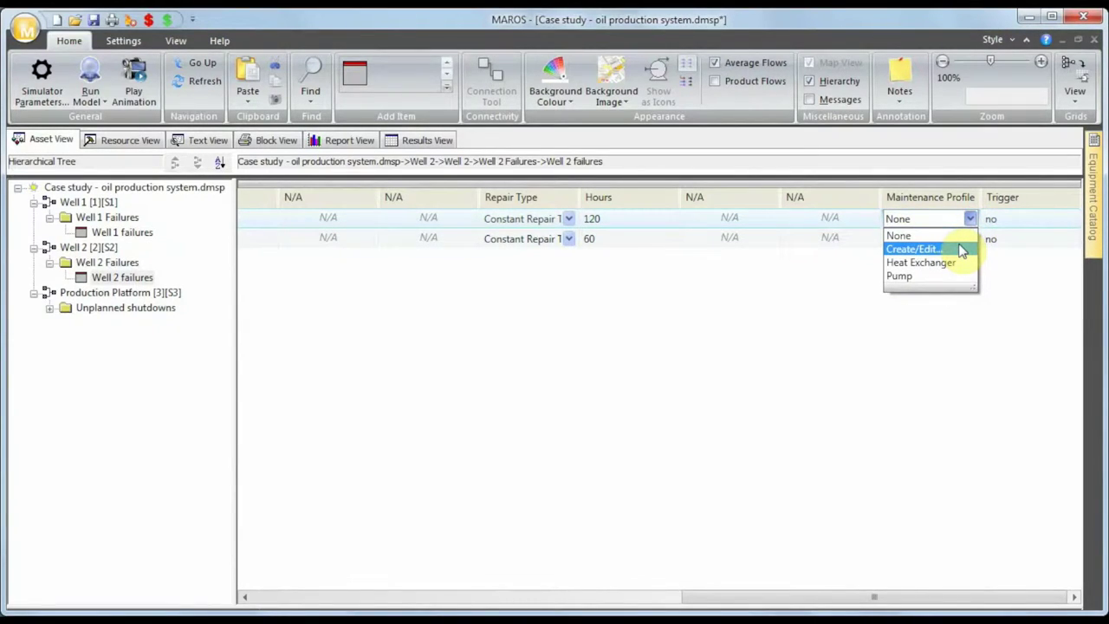
- Create a maintenance setup for the critical failure requiring a vessel at Level 1 emergency priority
click(960, 249)
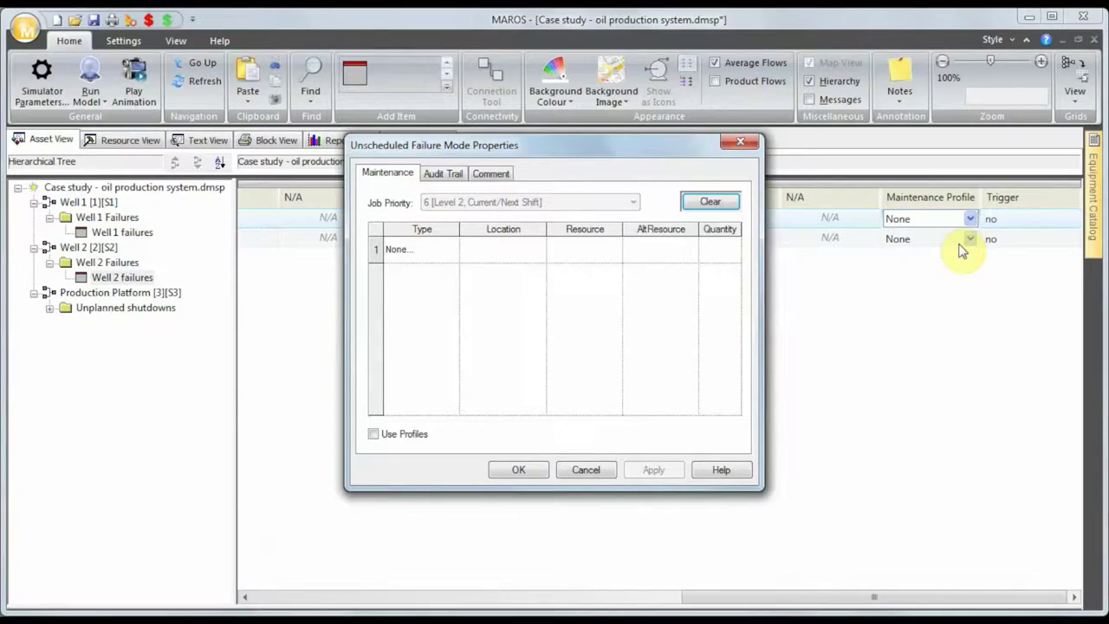
click(449, 248)
click(434, 330)
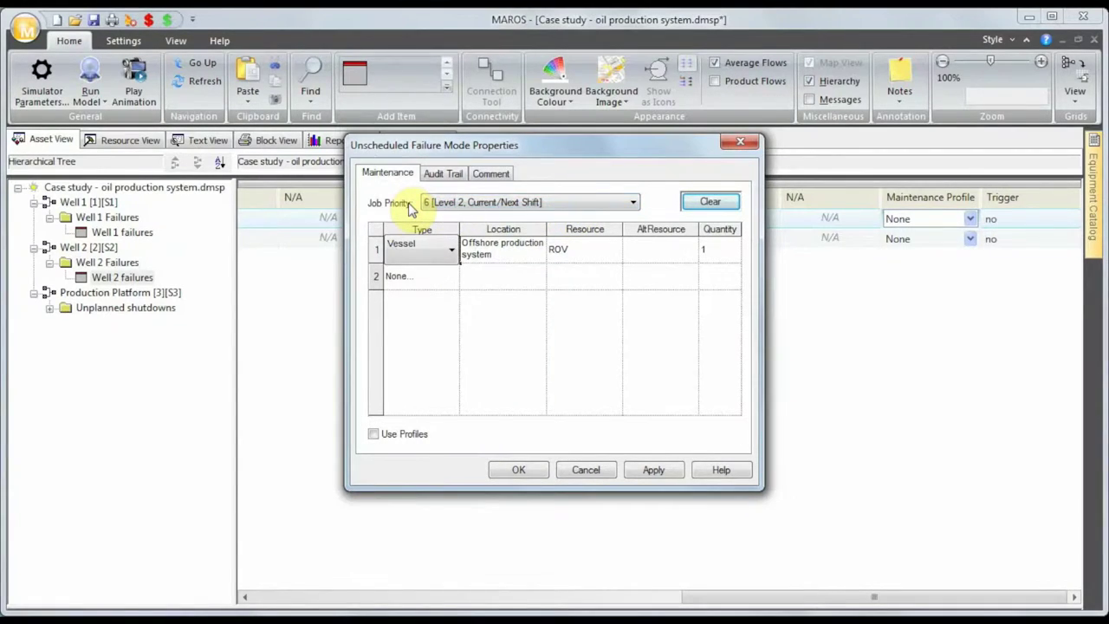
click(462, 206)
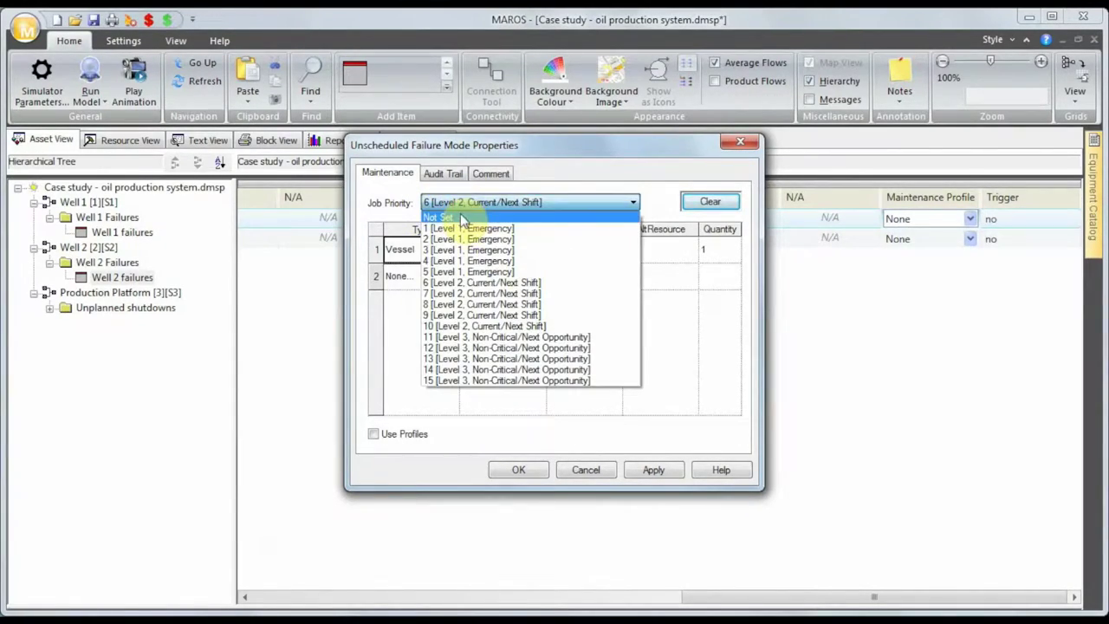
click(462, 229)
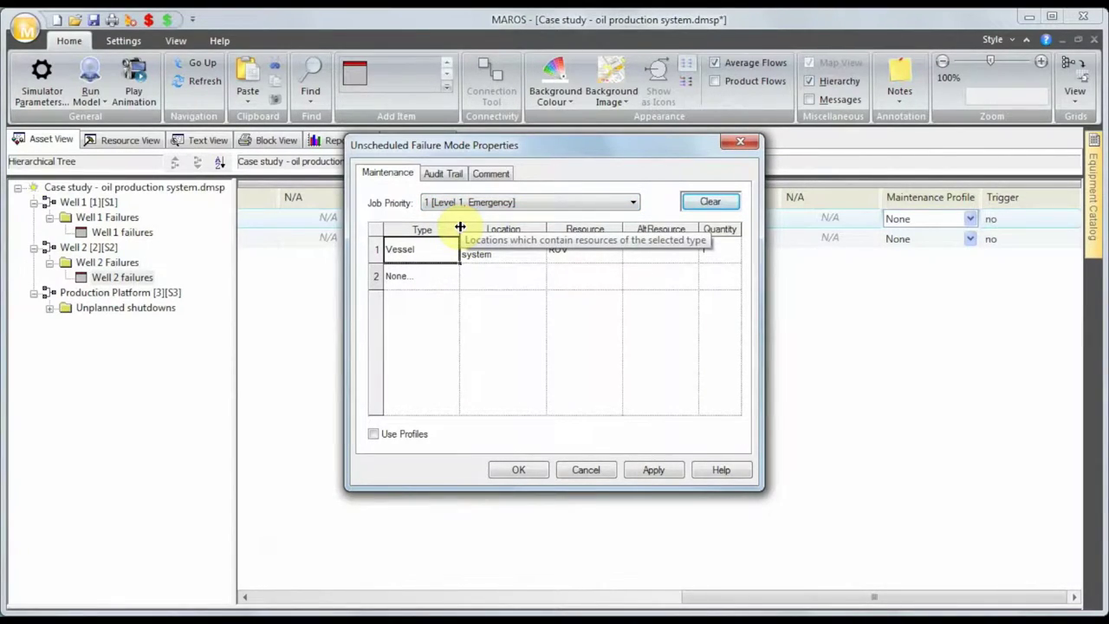
- Save this configuration as a named profile 'Well - HP'
click(374, 434)
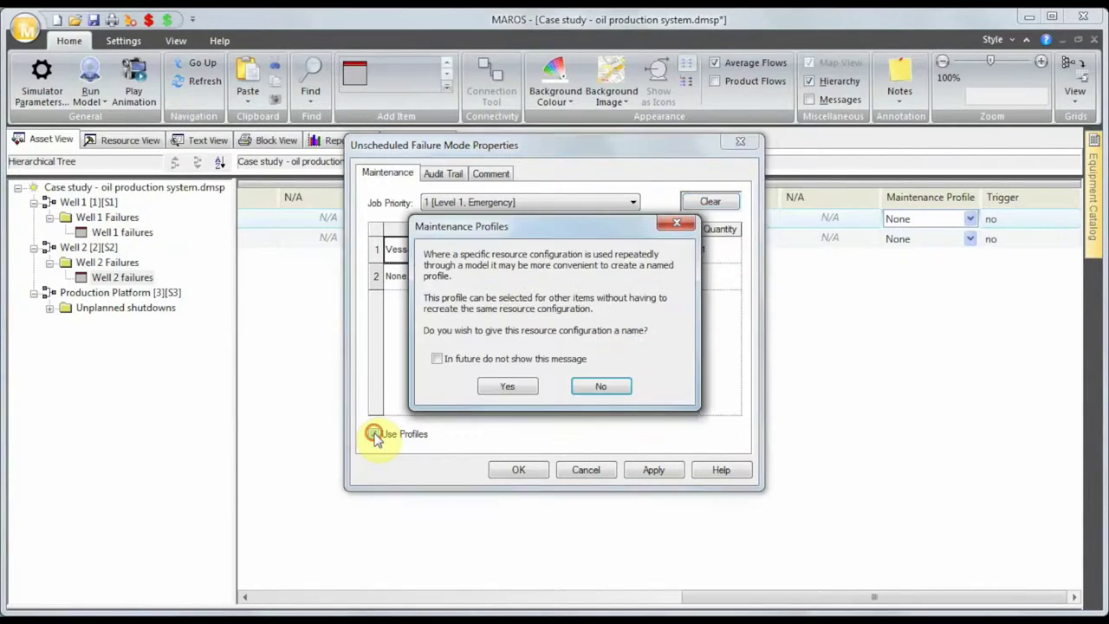
click(505, 386)
click(691, 433)
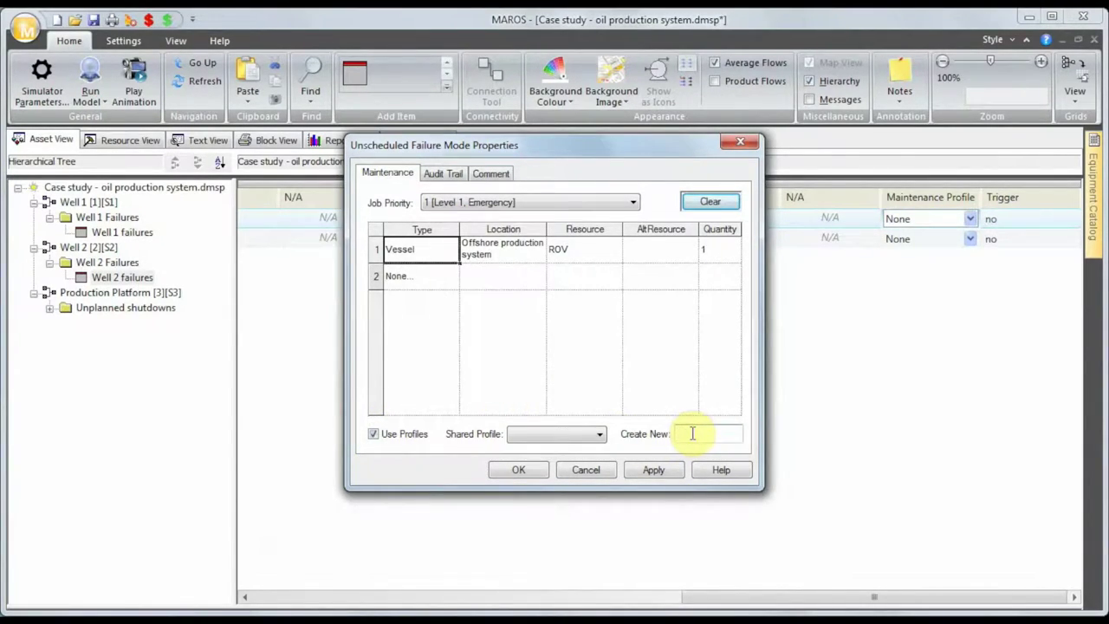
text(Well - )
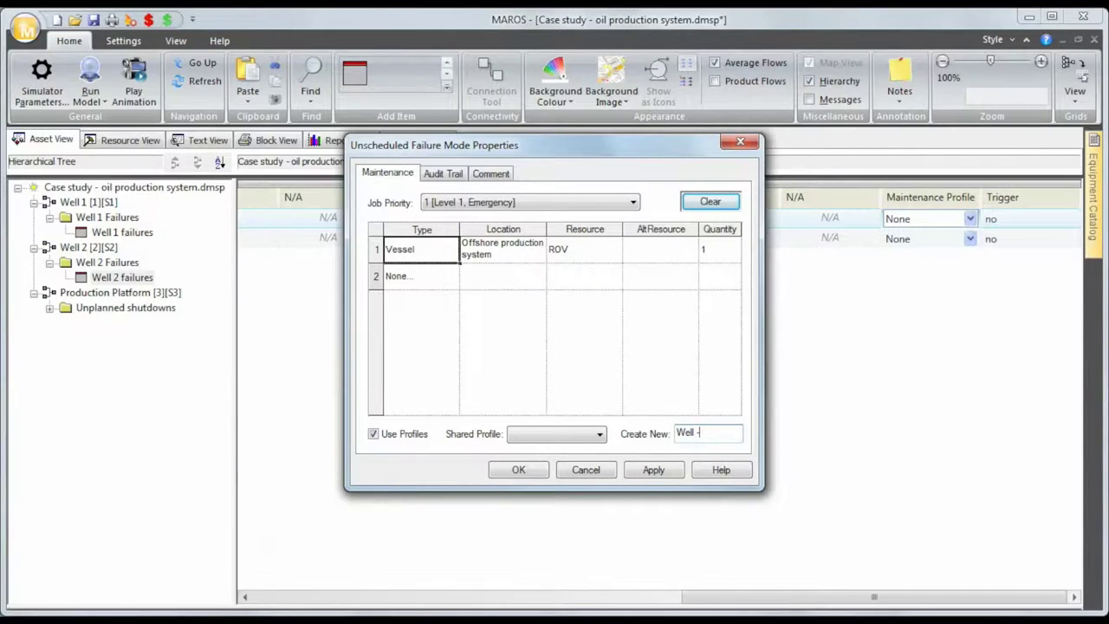
text(HP)
key(Left)
key(Left)
text(-)
click(659, 469)
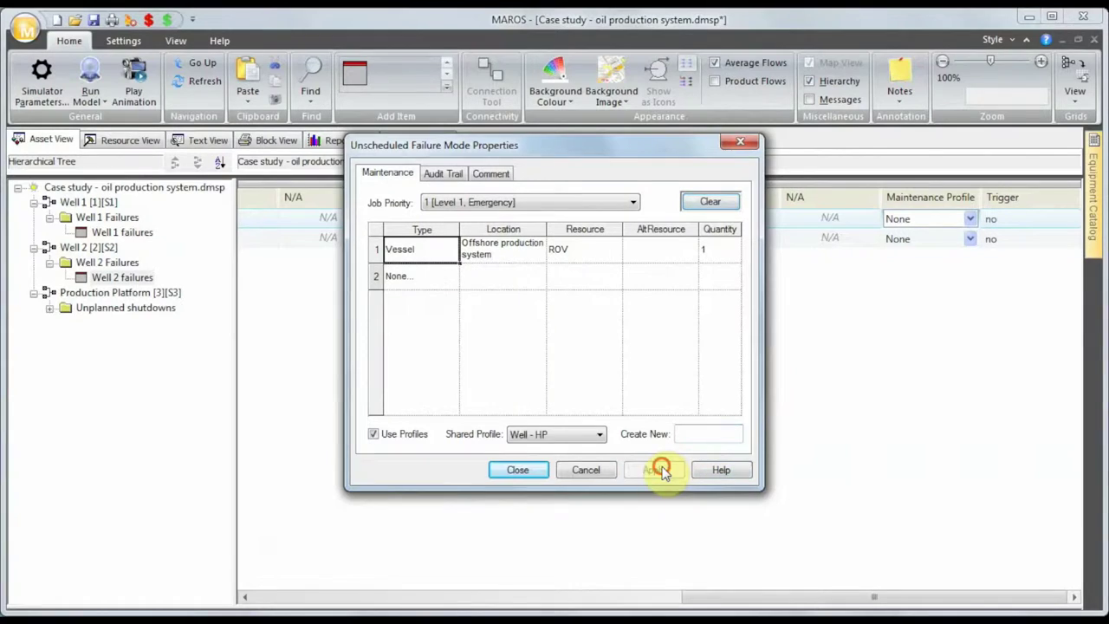
click(542, 470)
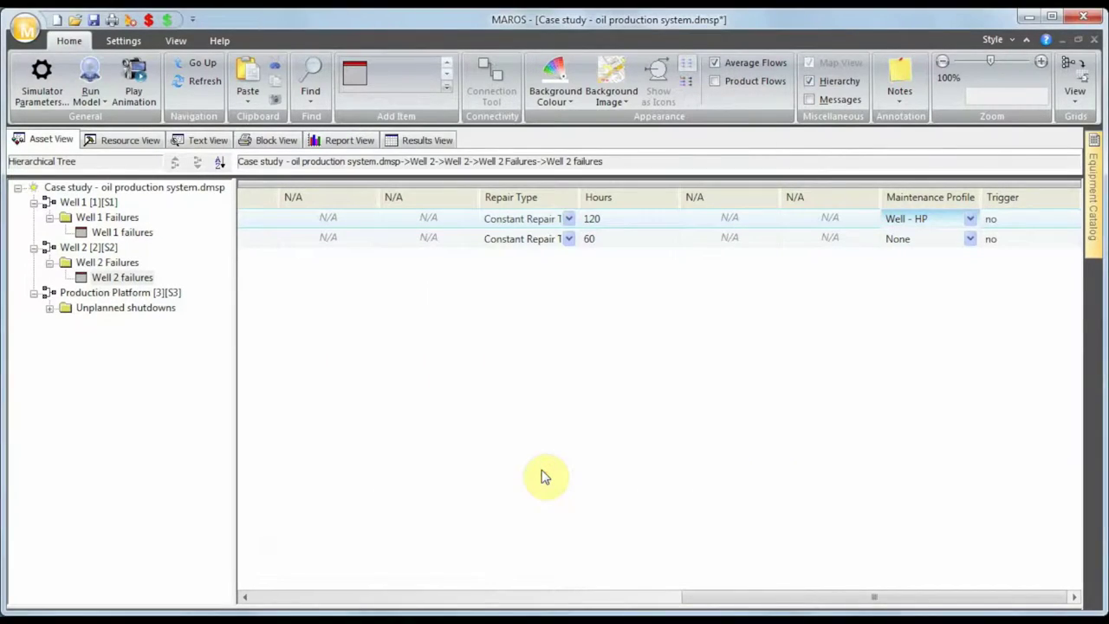
- Assign Well - HP to Well 2's incipient failure and open its maintenance properties
click(970, 240)
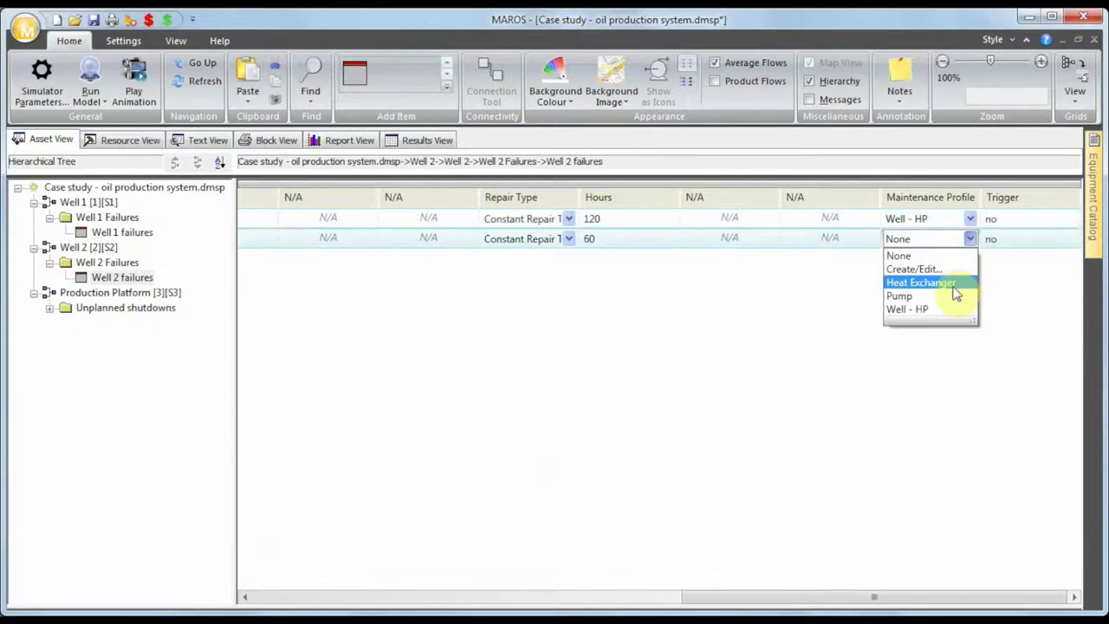
click(945, 309)
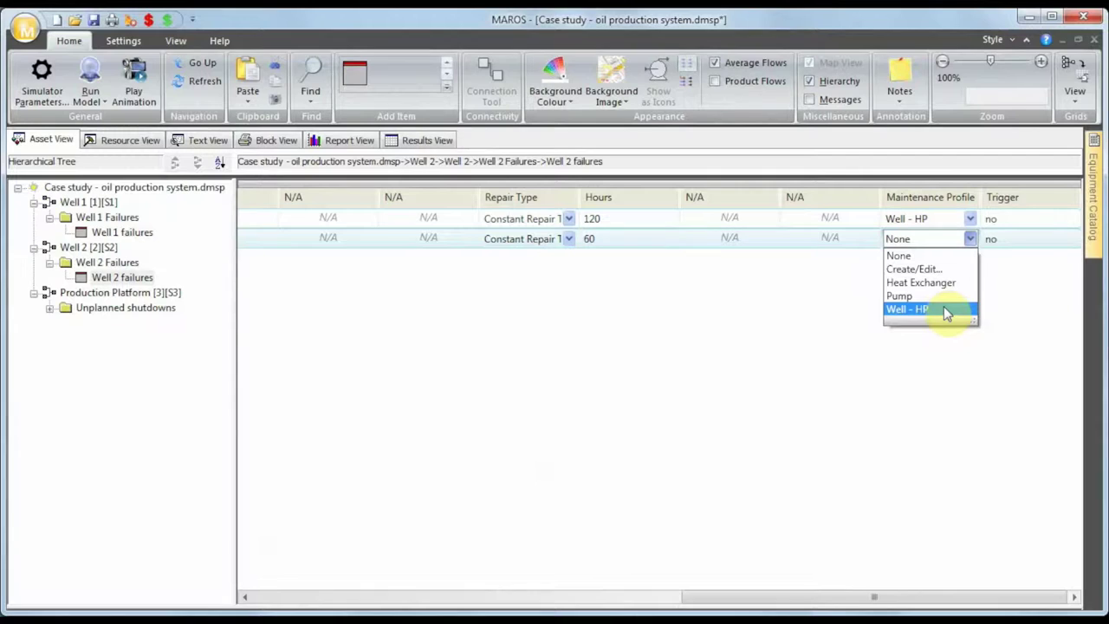
click(943, 308)
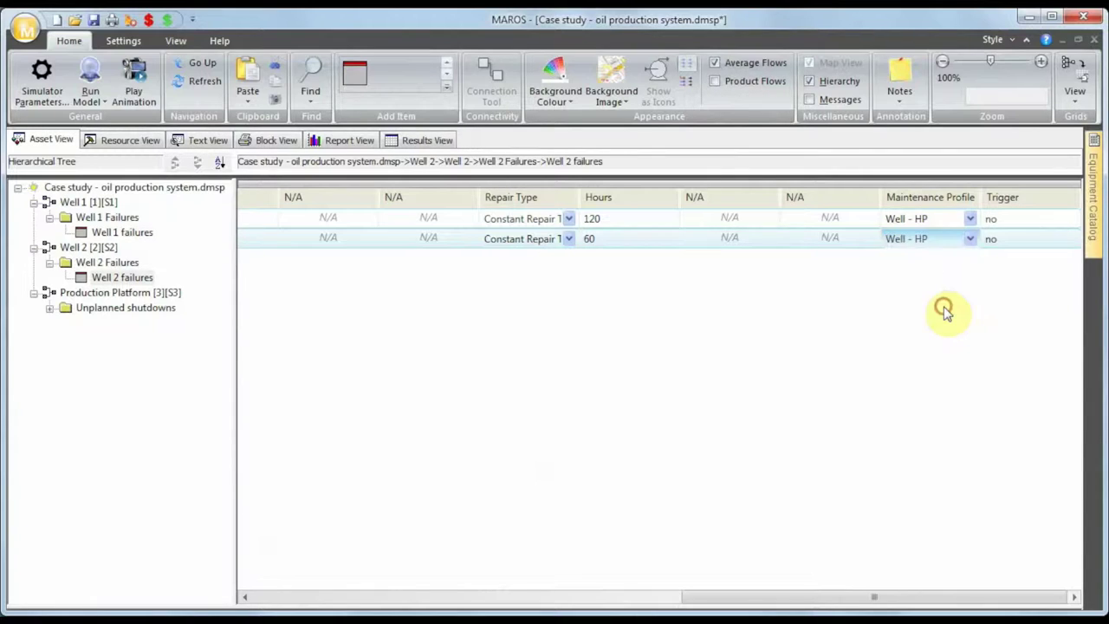
click(968, 240)
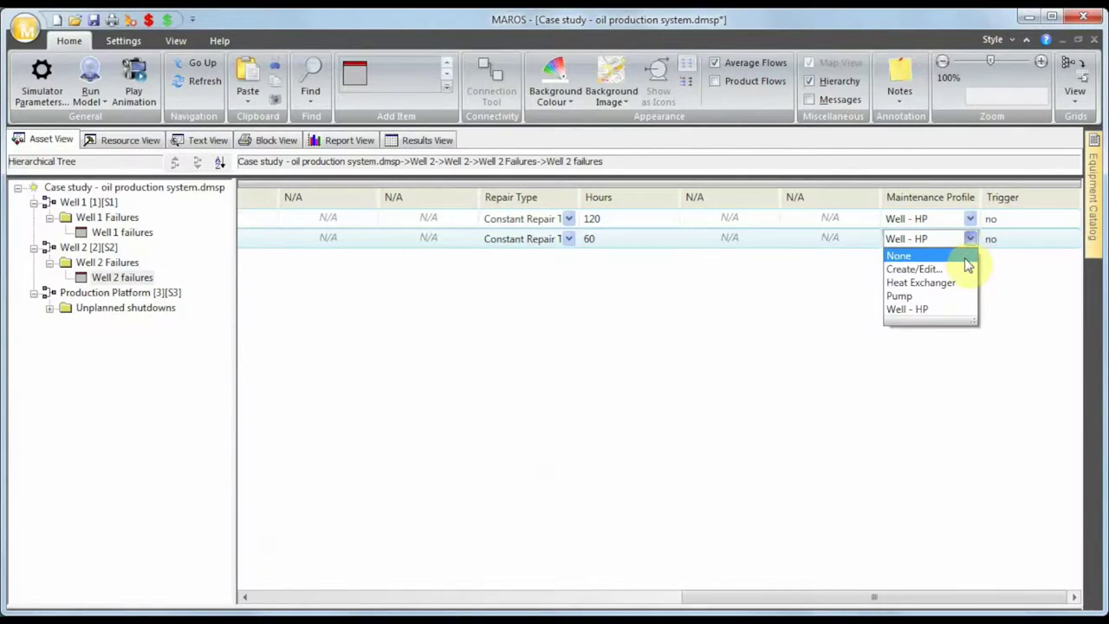
click(960, 269)
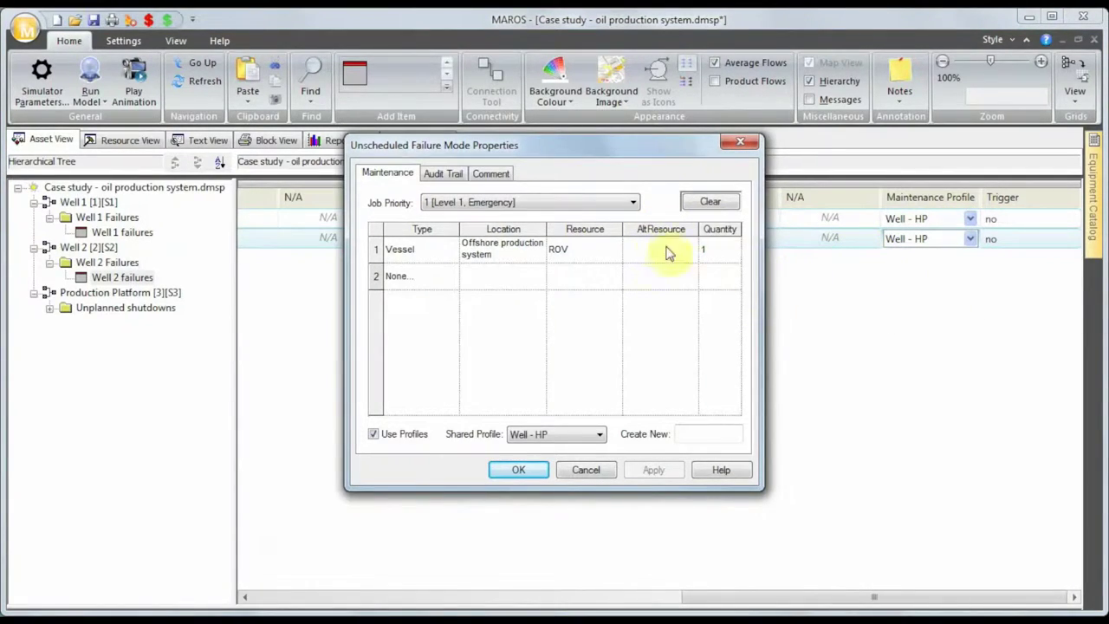
- Set job priority 11 (Level 3, non-critical) and save it as new profile 'Well - LP'
click(590, 201)
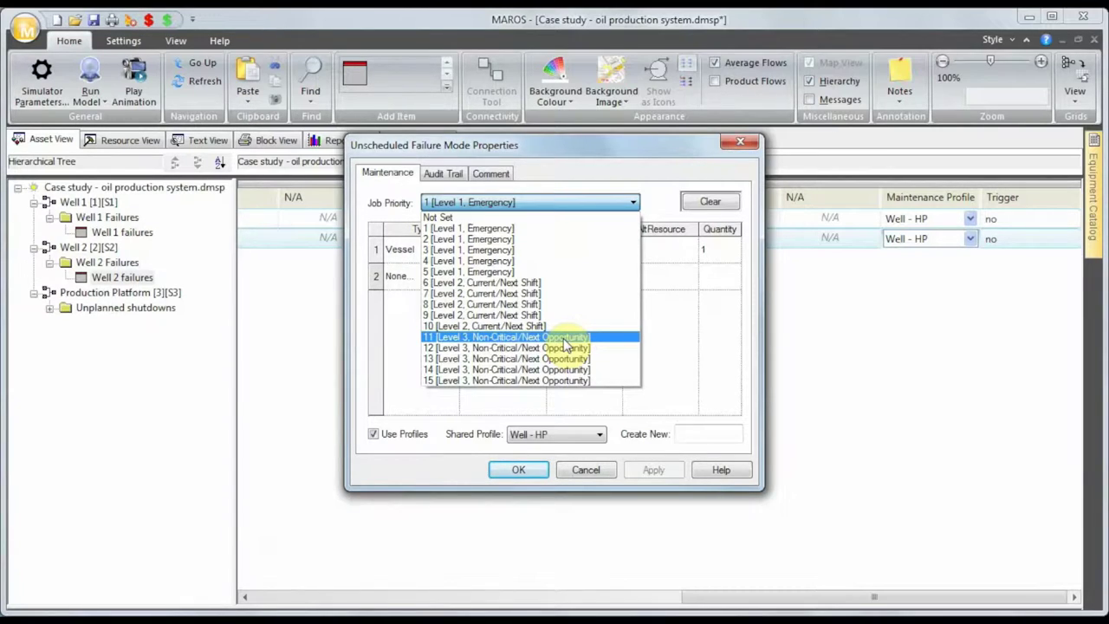
click(503, 341)
click(715, 437)
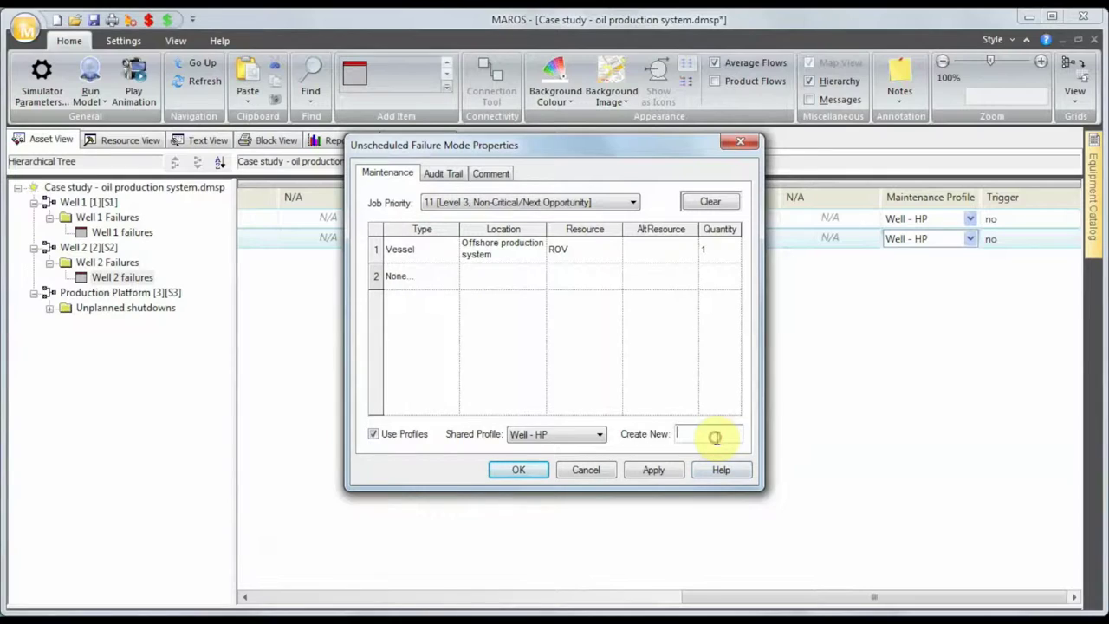
text(Well -)
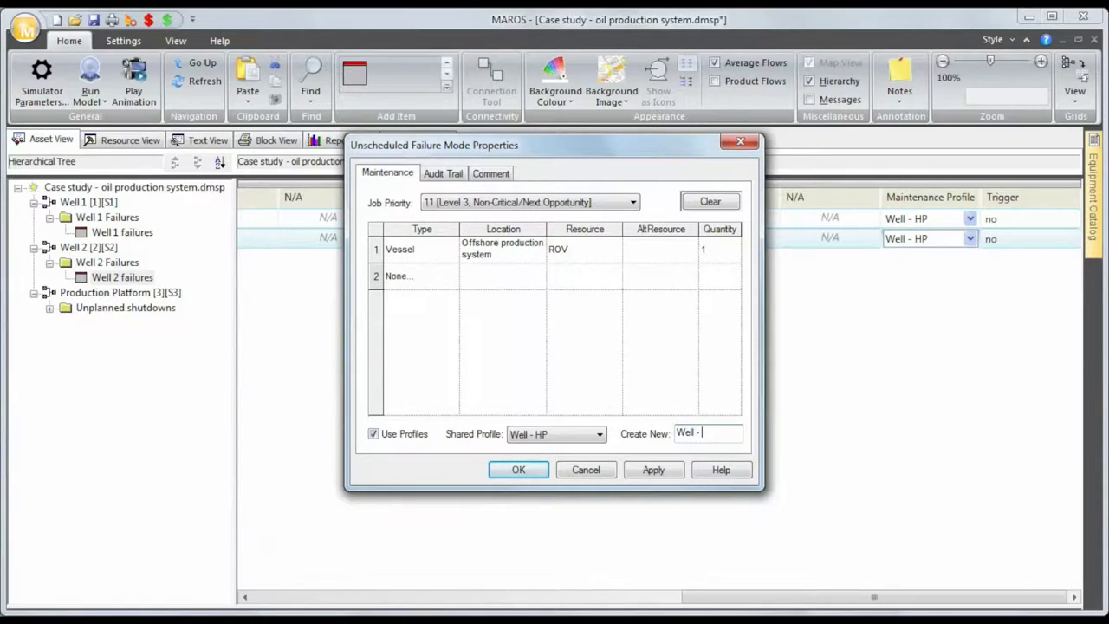
text( LP)
click(656, 470)
click(518, 470)
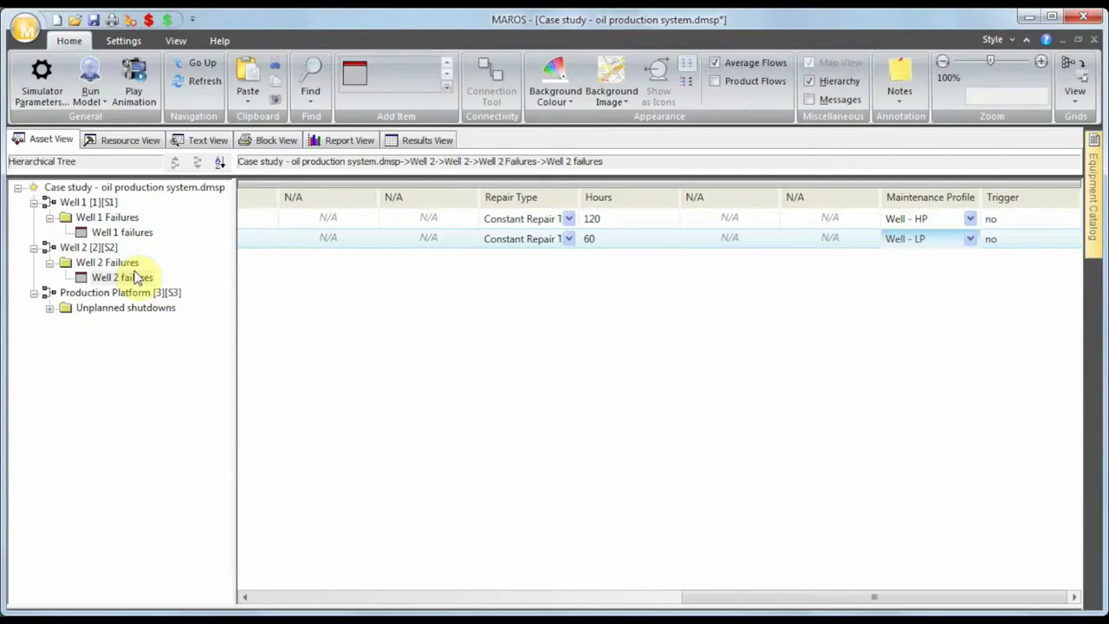
- Give Well 1's critical failure Well - HP and its incipient failure Well - LP
click(948, 218)
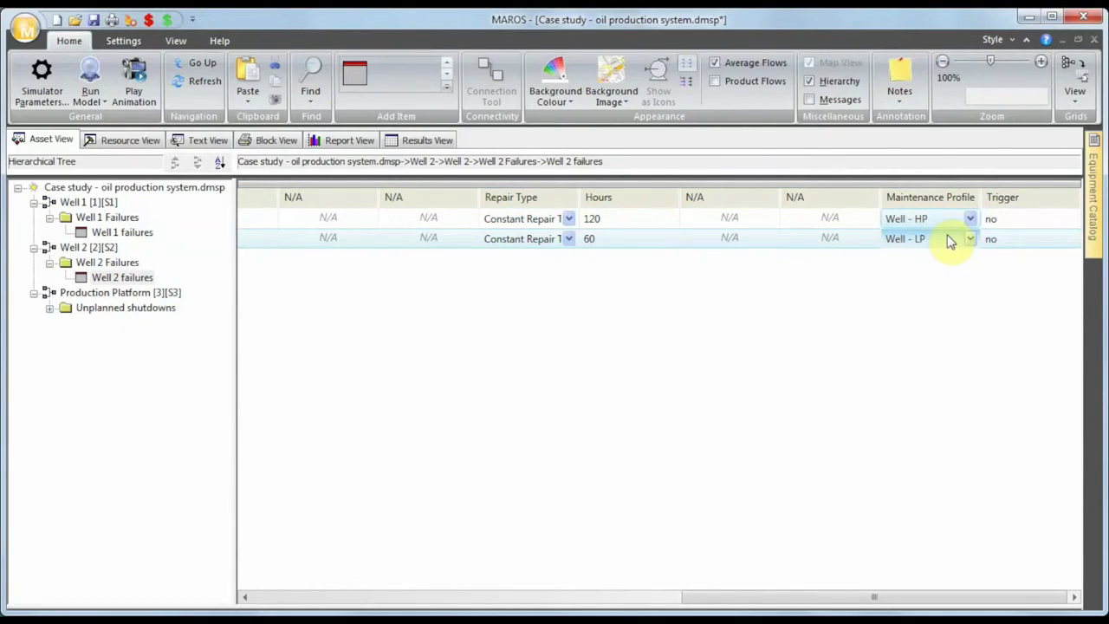
click(139, 234)
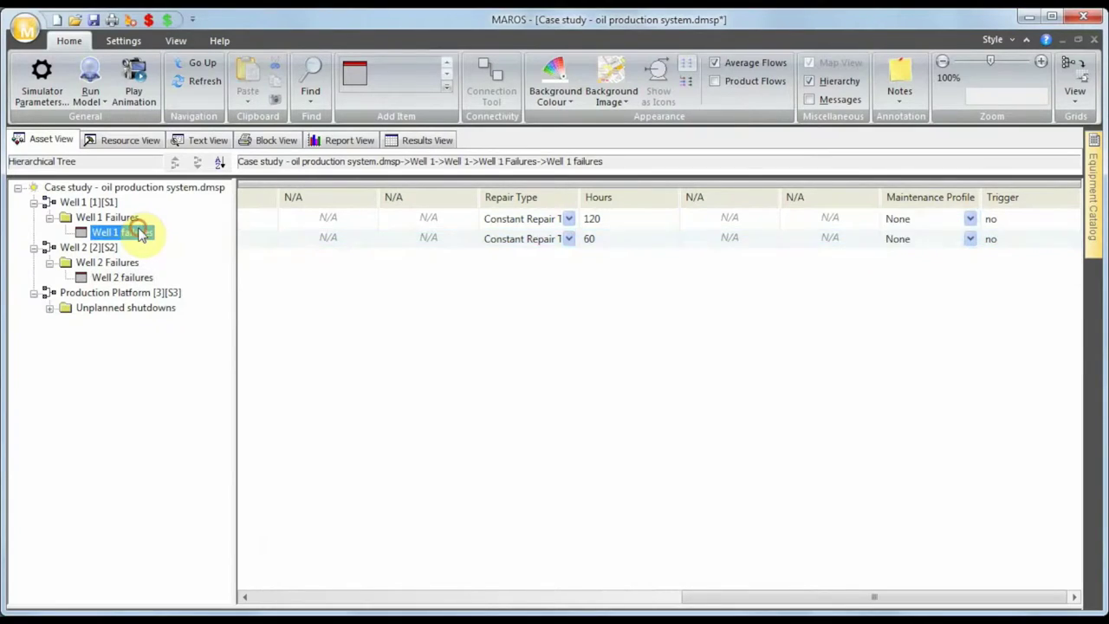
click(893, 217)
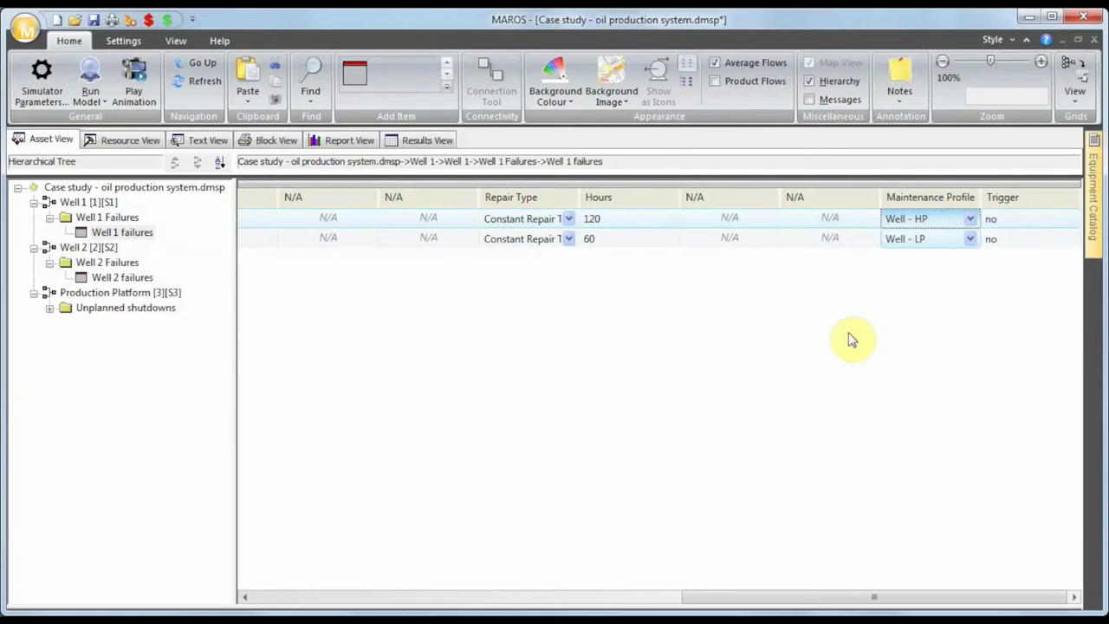
click(699, 395)
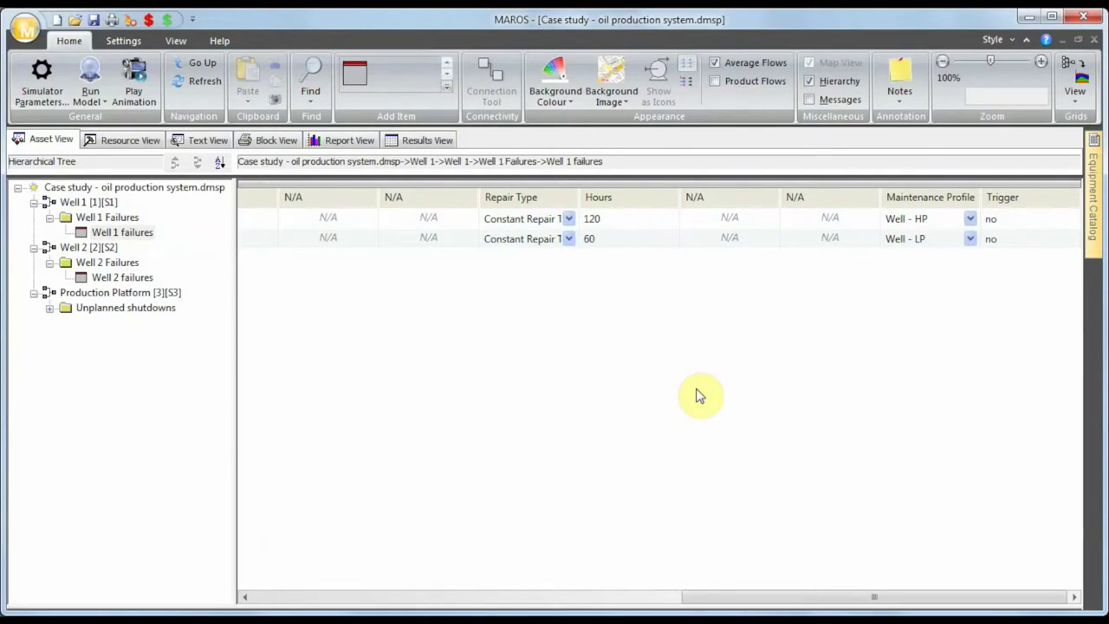
- Enable operations log and production log output in the simulation settings
click(40, 101)
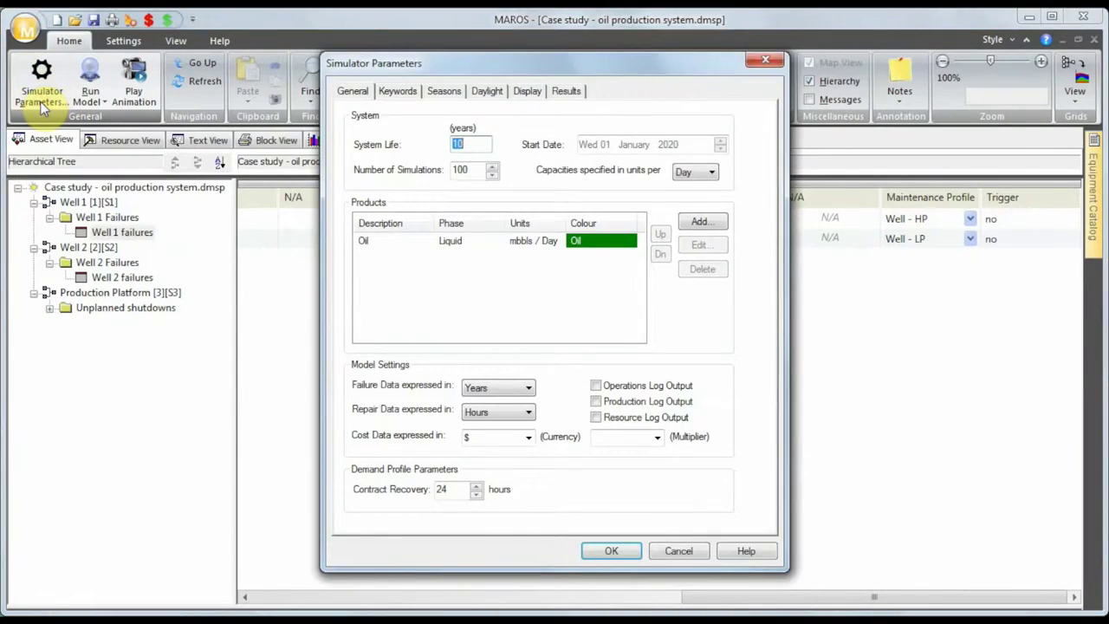
click(596, 385)
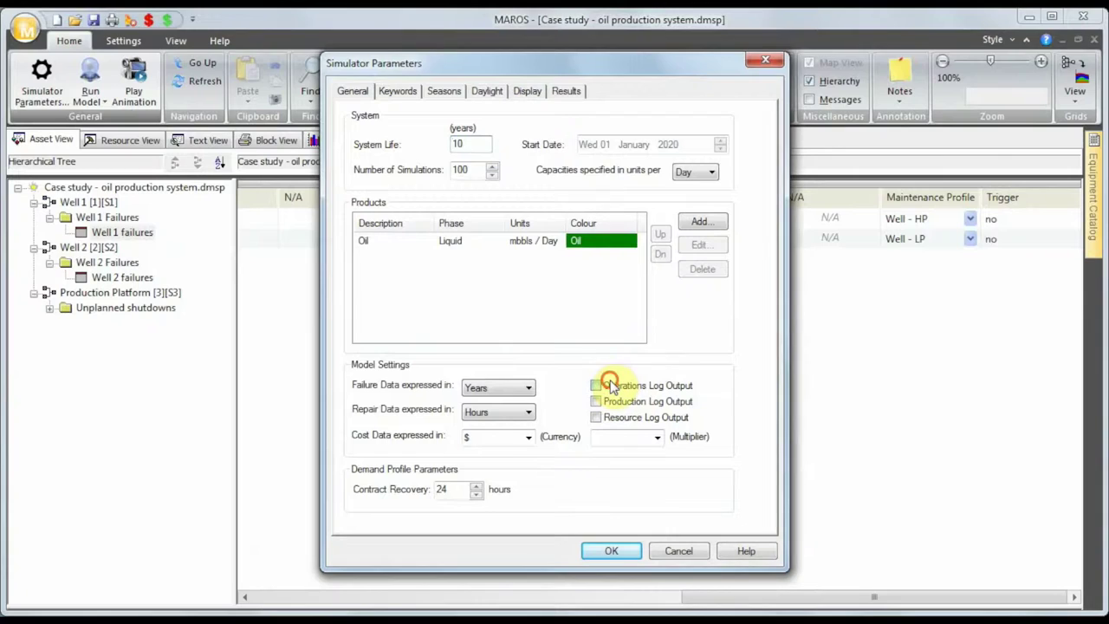
click(612, 404)
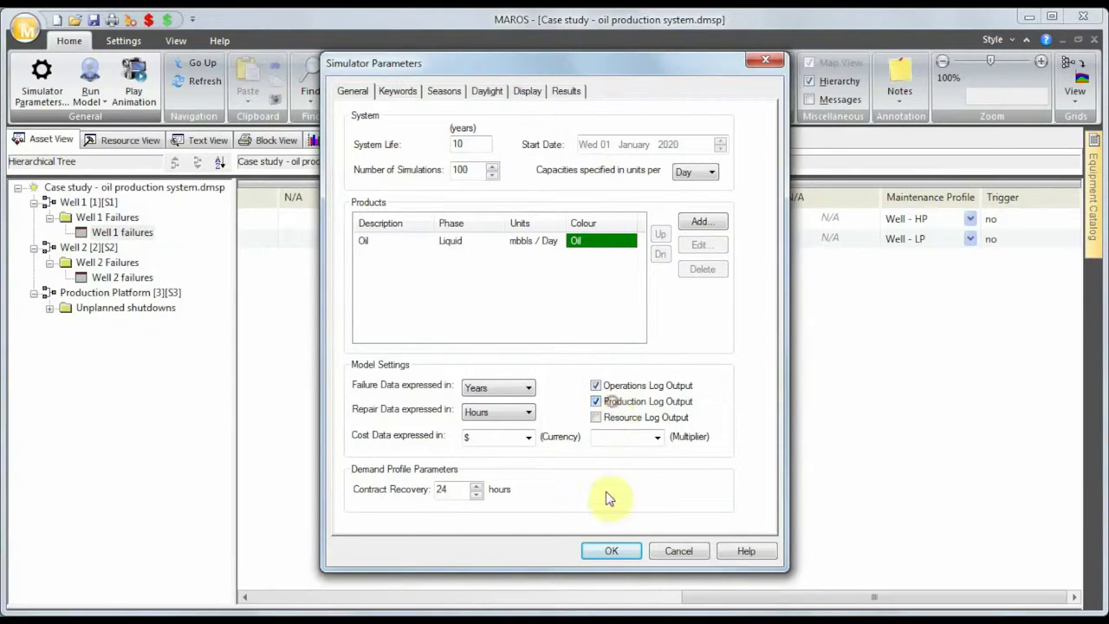
click(614, 553)
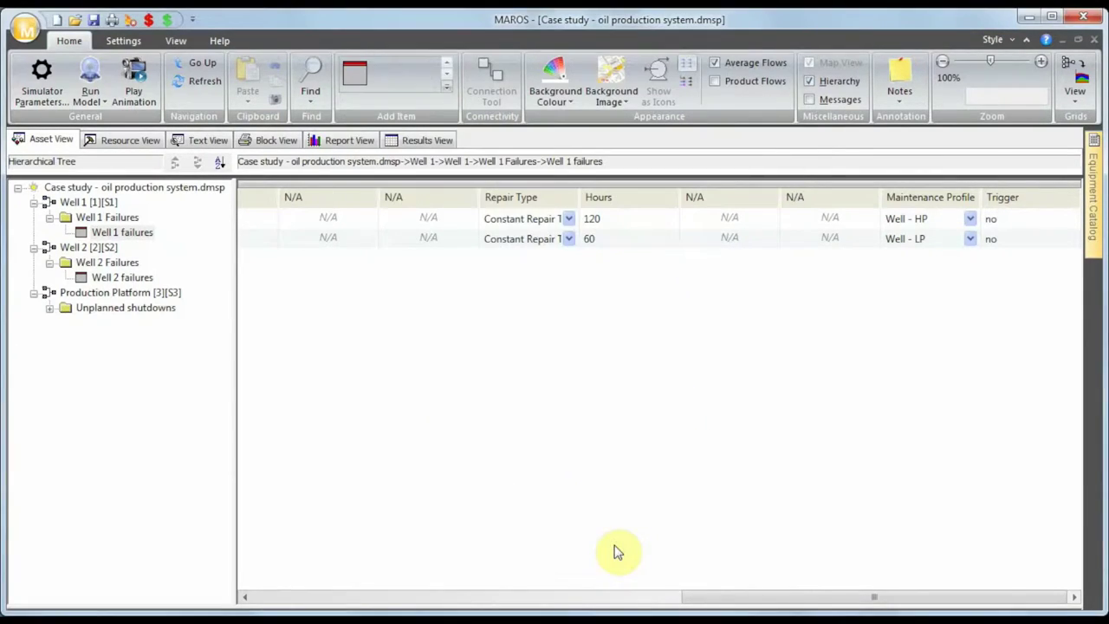
- Save the model and run a Test-resolution simulation with animation data, overwriting previous results
click(94, 73)
click(605, 355)
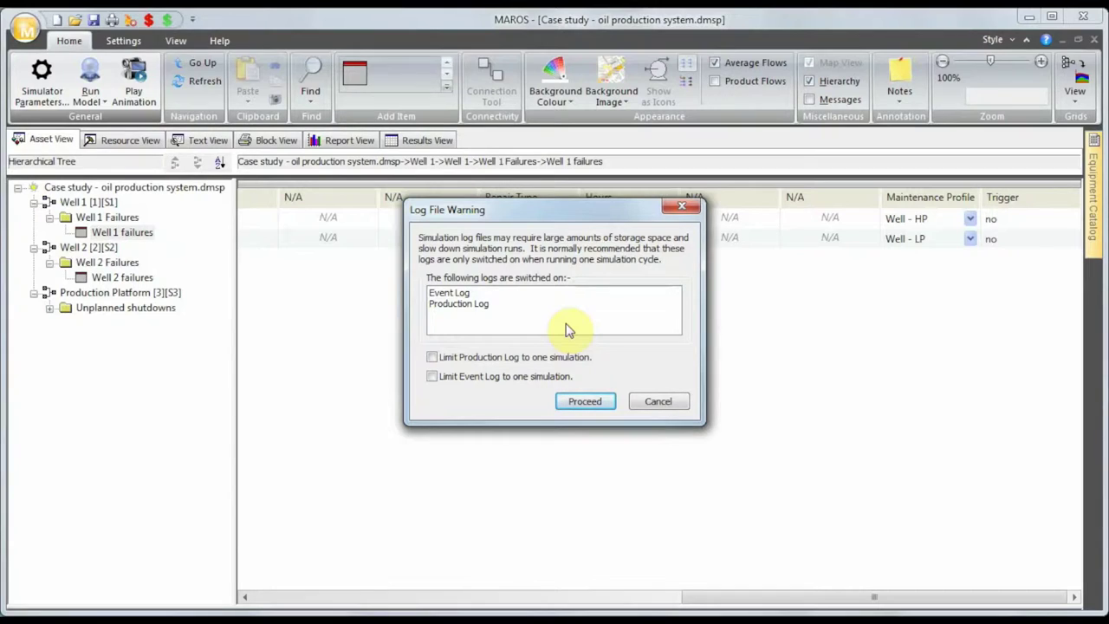
click(584, 402)
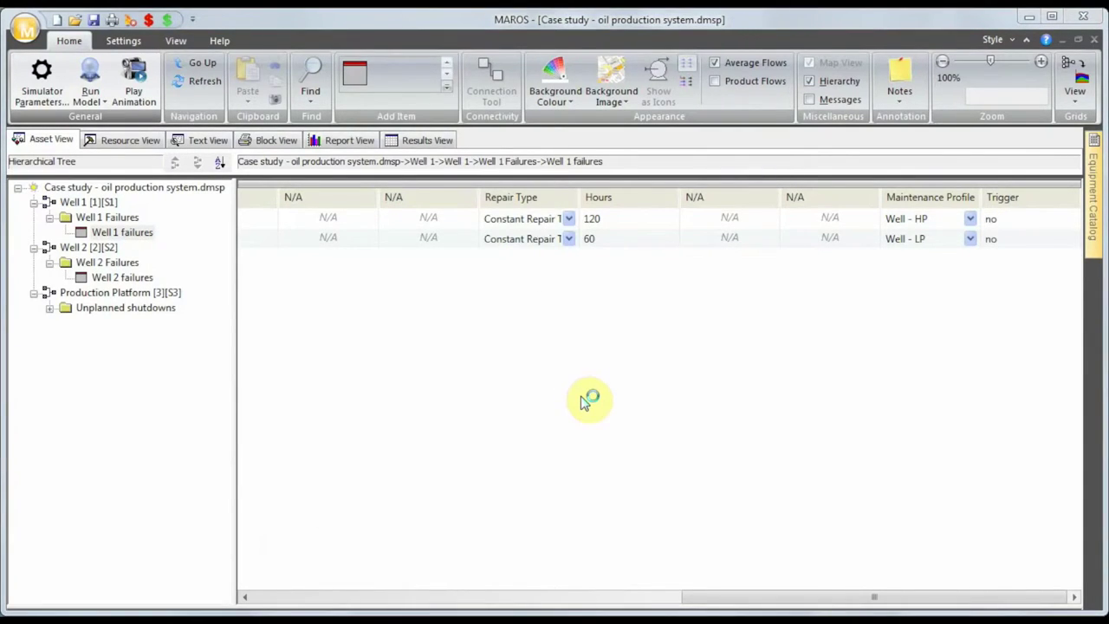
click(653, 277)
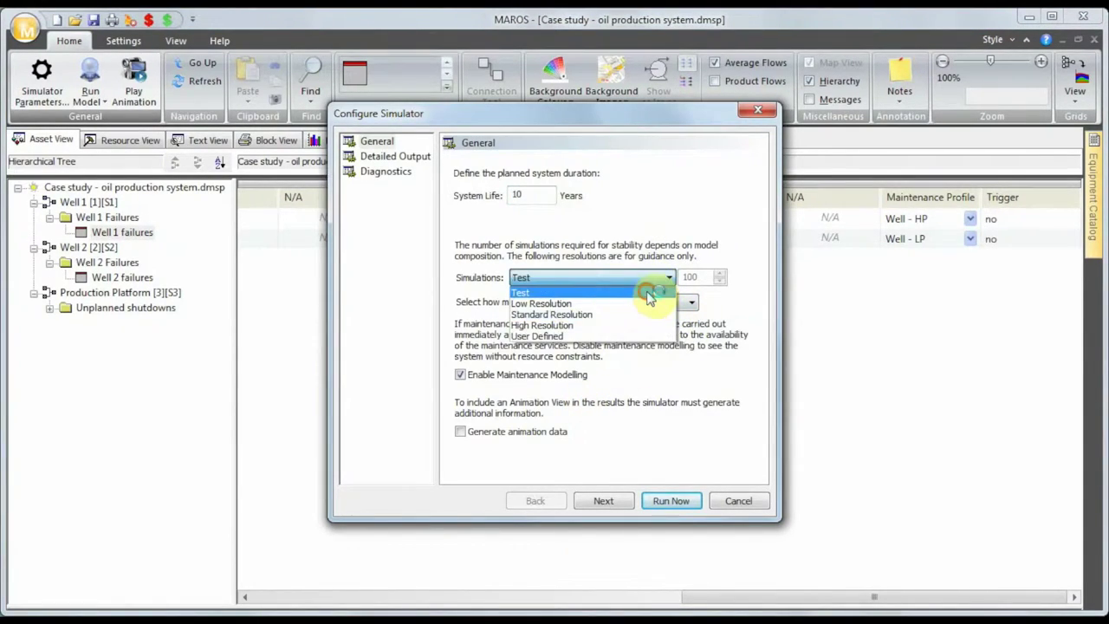
click(650, 294)
click(562, 432)
click(603, 501)
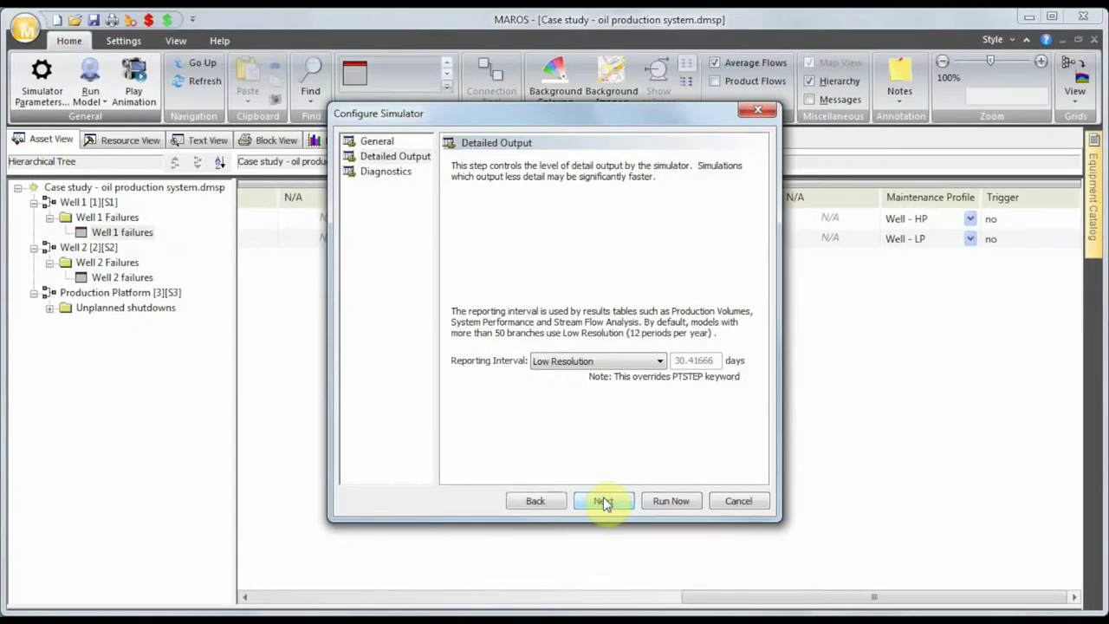
click(603, 501)
click(669, 500)
click(567, 357)
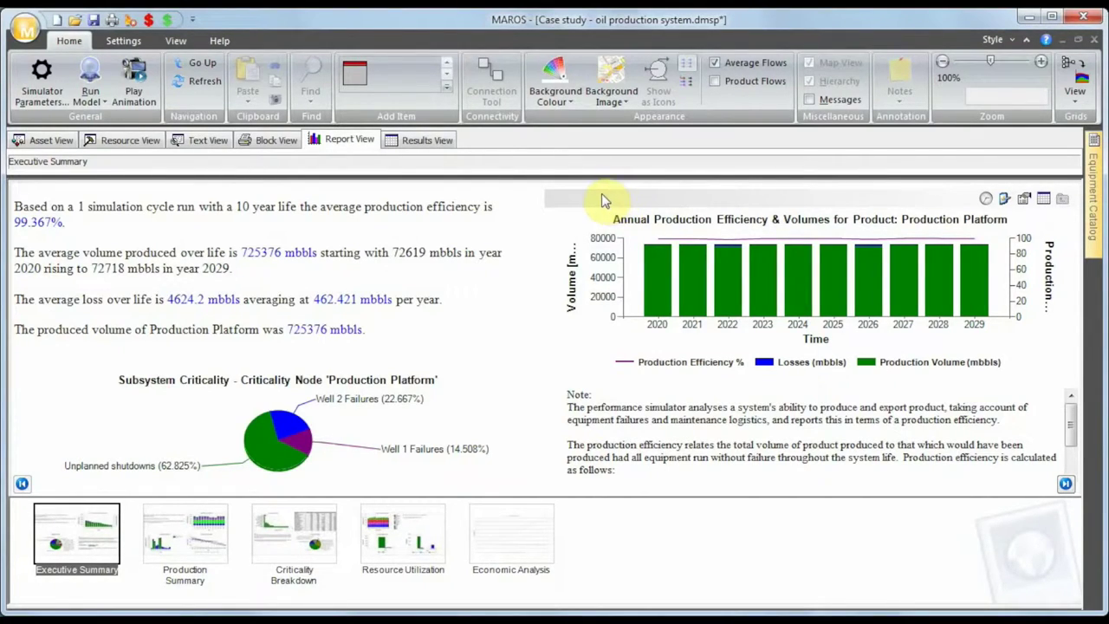
- Switch to the Results View, expand Logs, and open the Event Log
click(438, 141)
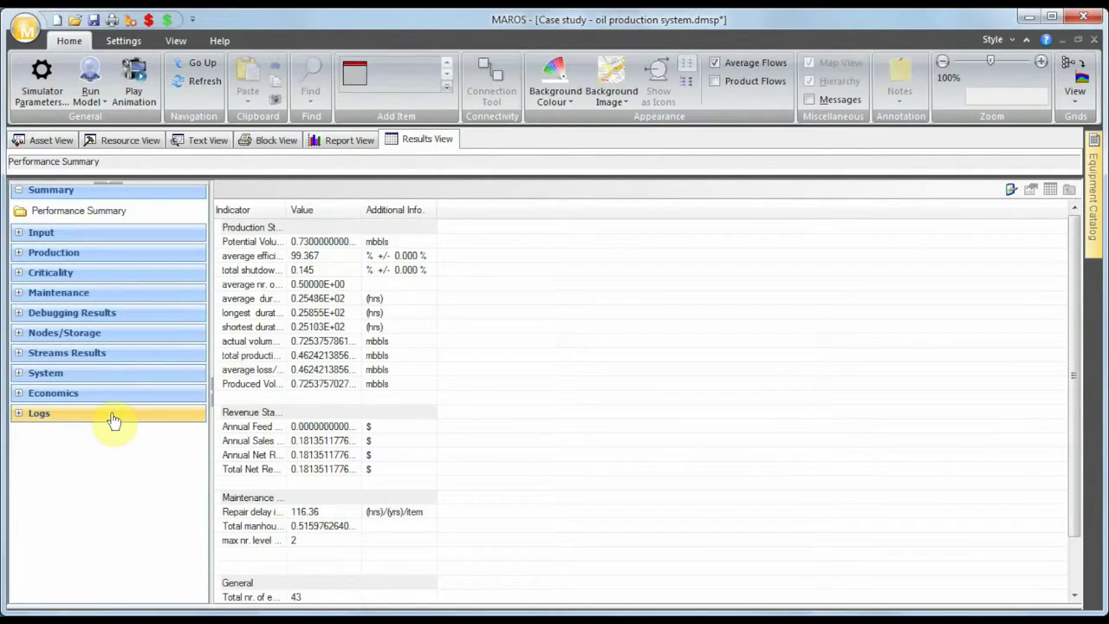
click(114, 420)
click(114, 419)
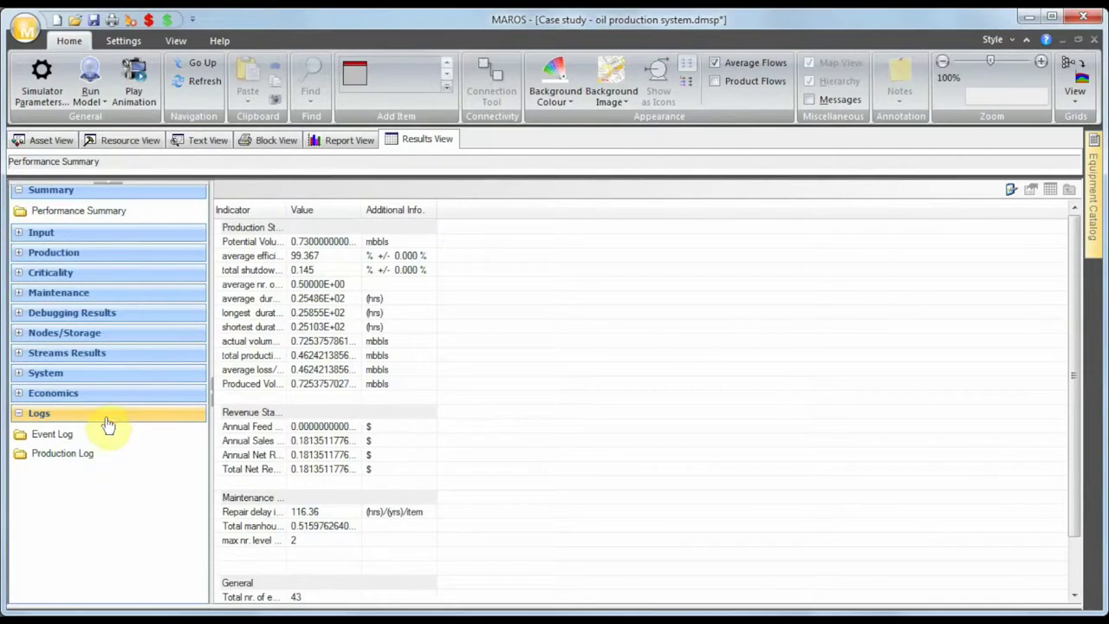
click(73, 437)
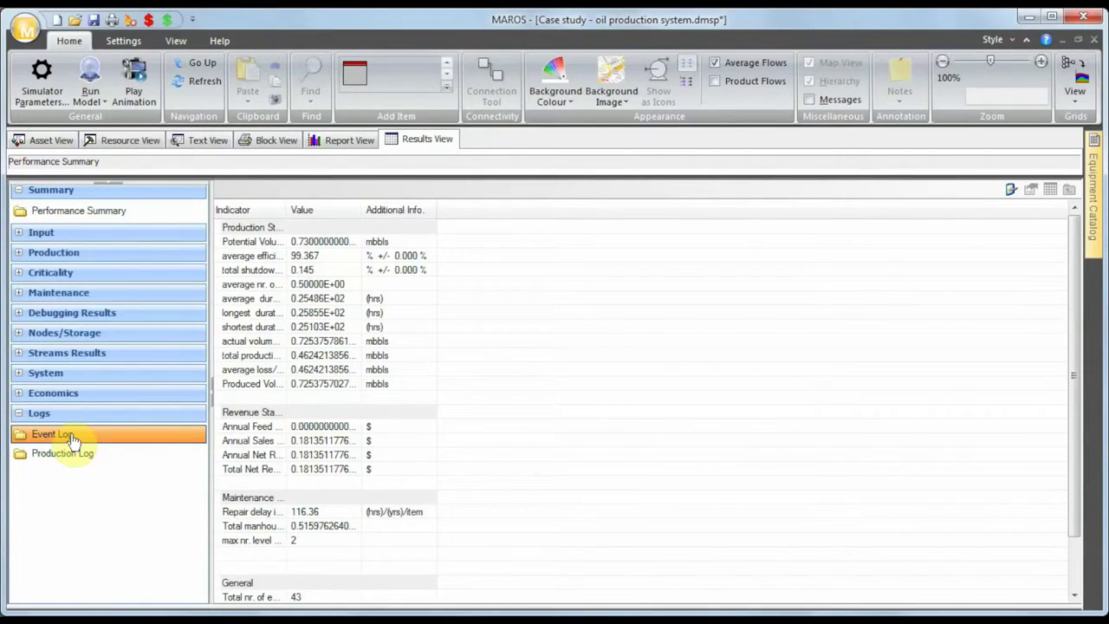
- Open the Production Log and highlight the well 2 failures event at record 20
click(69, 455)
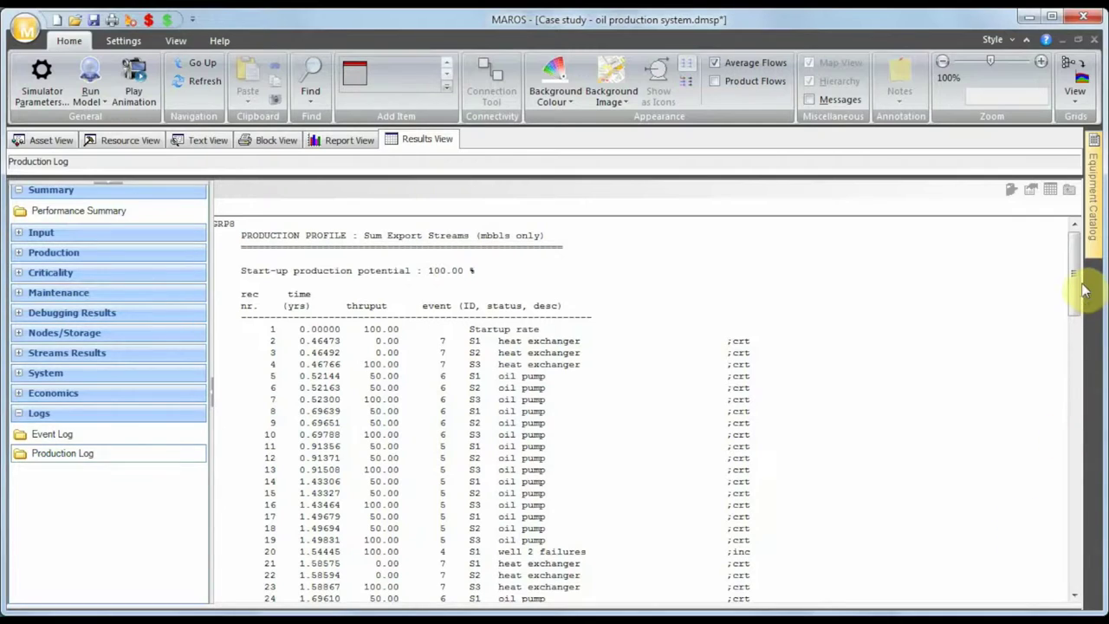
drag(1079, 282, 1080, 339)
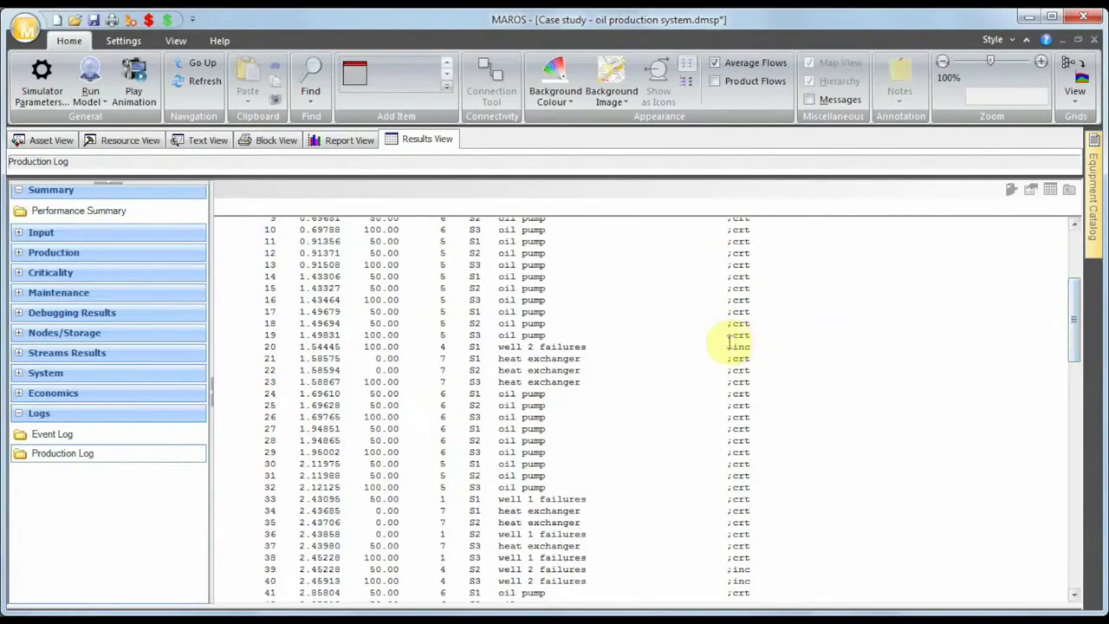
drag(757, 347, 219, 349)
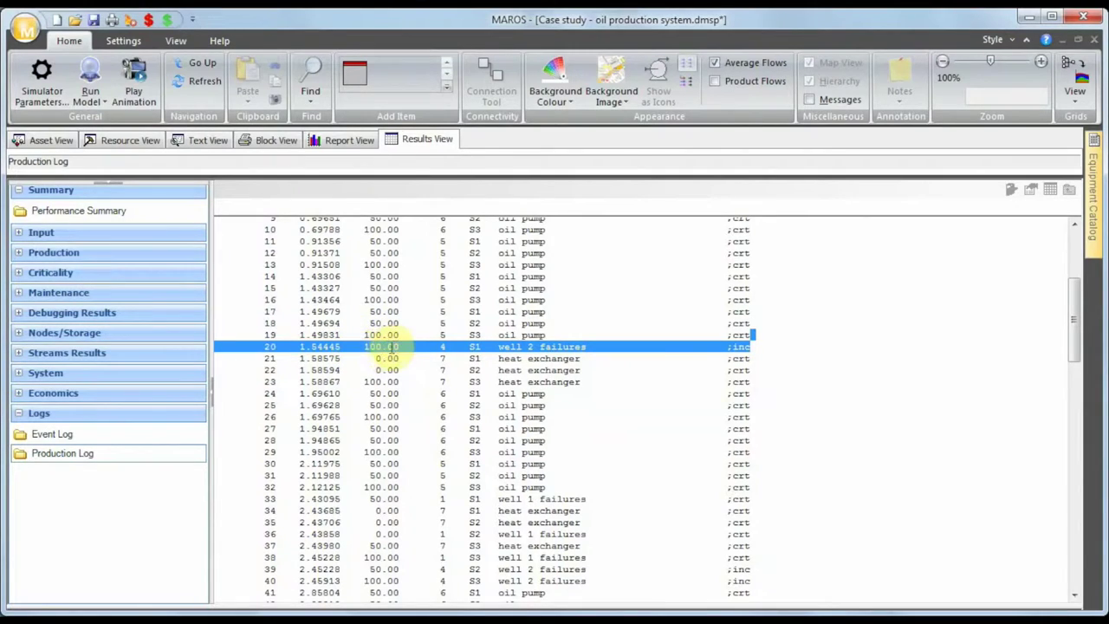
drag(1065, 317, 1073, 269)
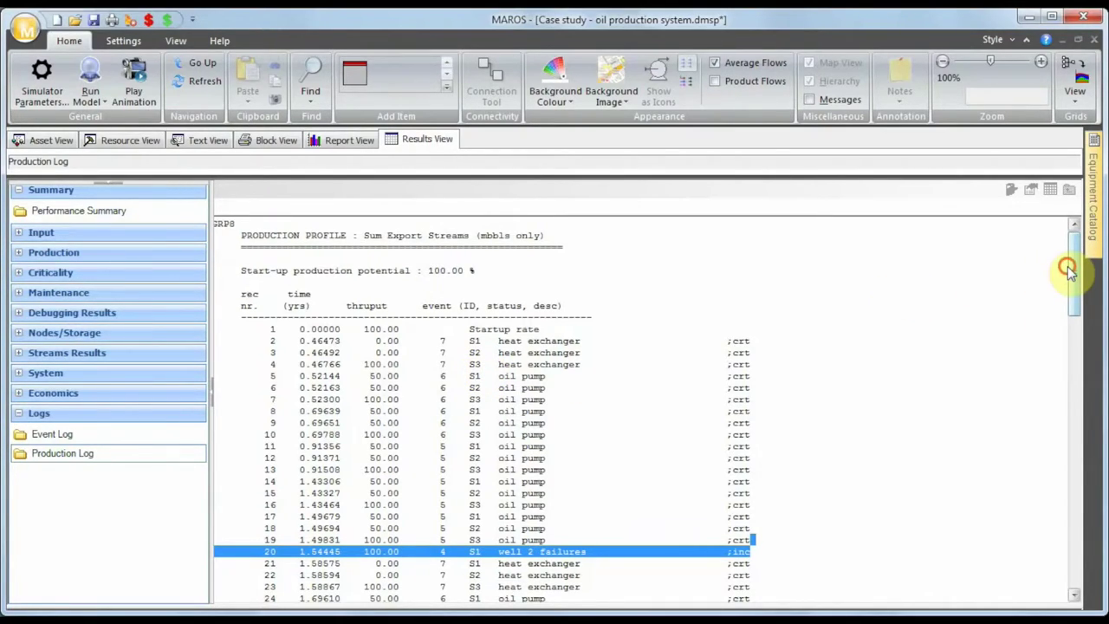
drag(1069, 270, 1073, 282)
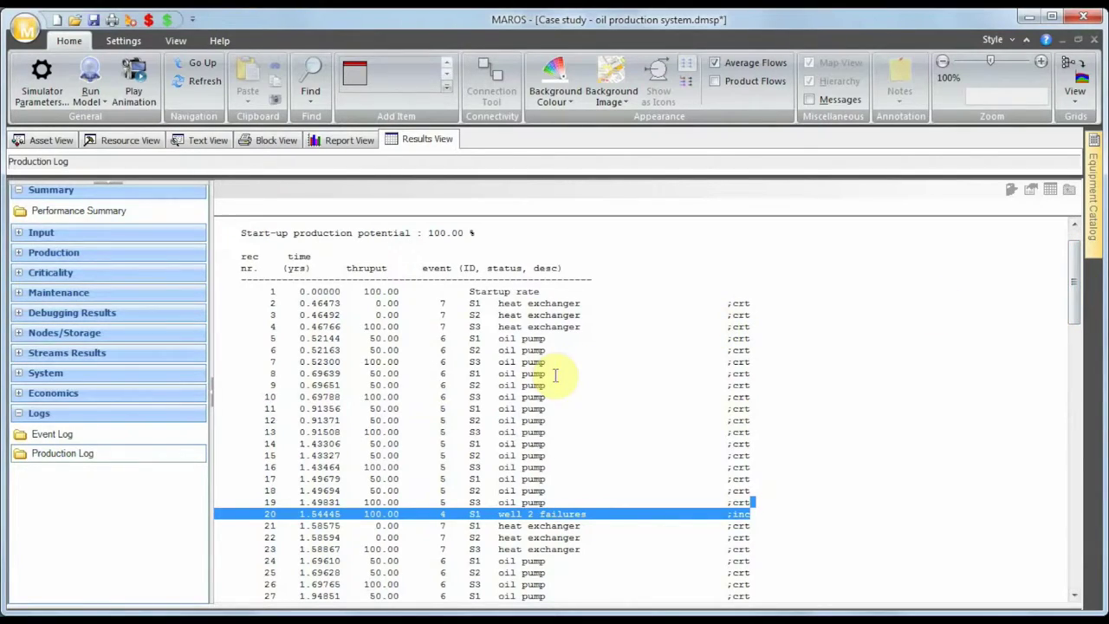
drag(780, 358, 203, 336)
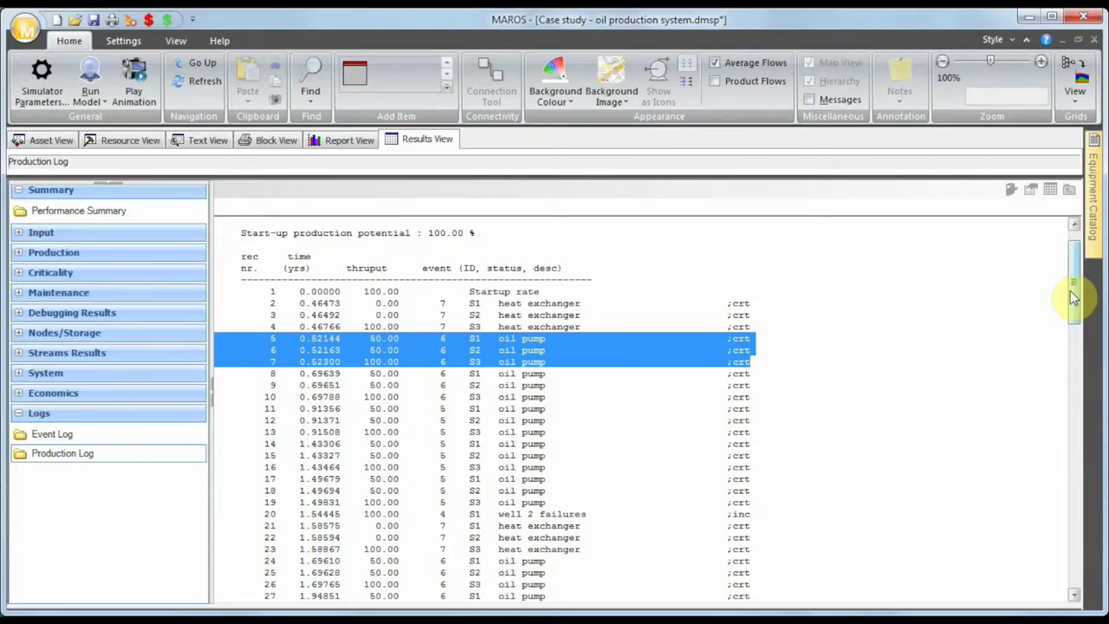
drag(1072, 297, 1072, 322)
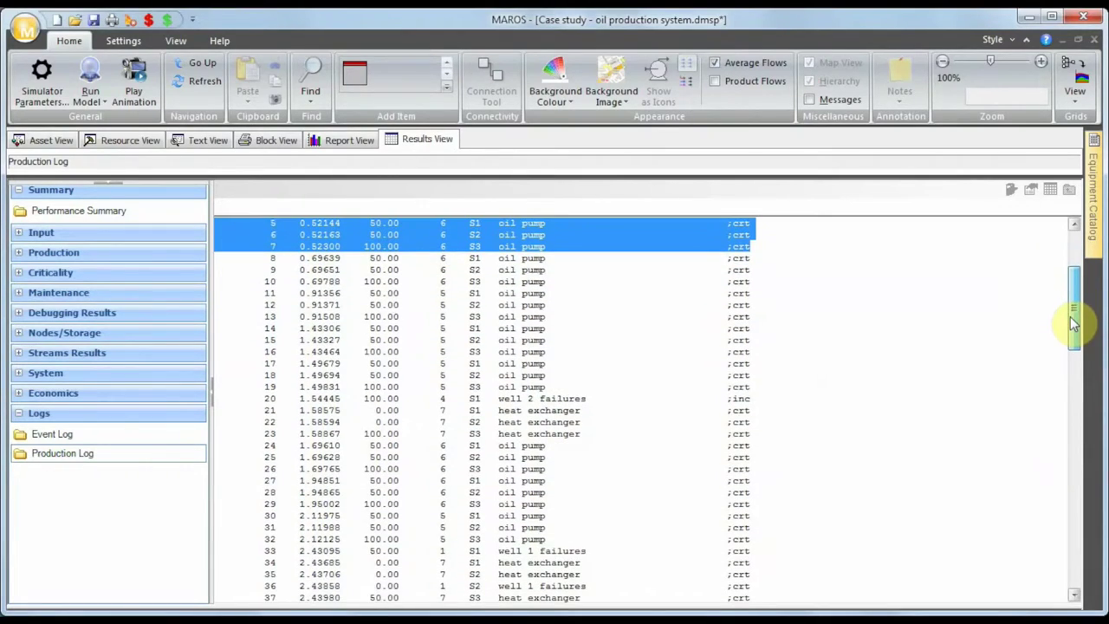
click(754, 397)
drag(754, 397, 221, 398)
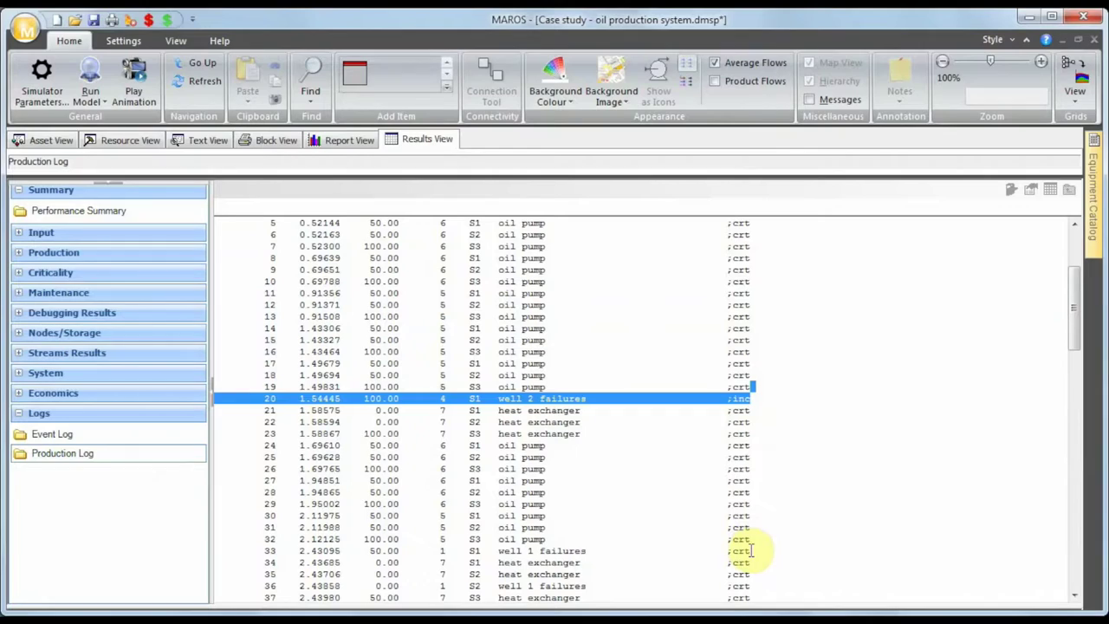
drag(751, 551, 232, 551)
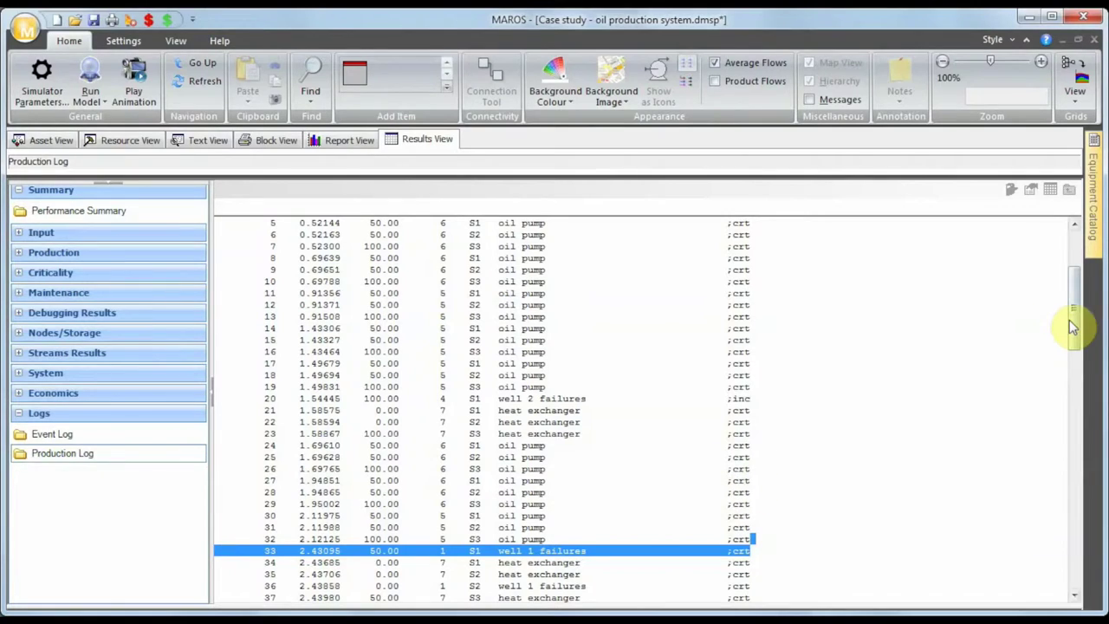
drag(1070, 317, 1073, 351)
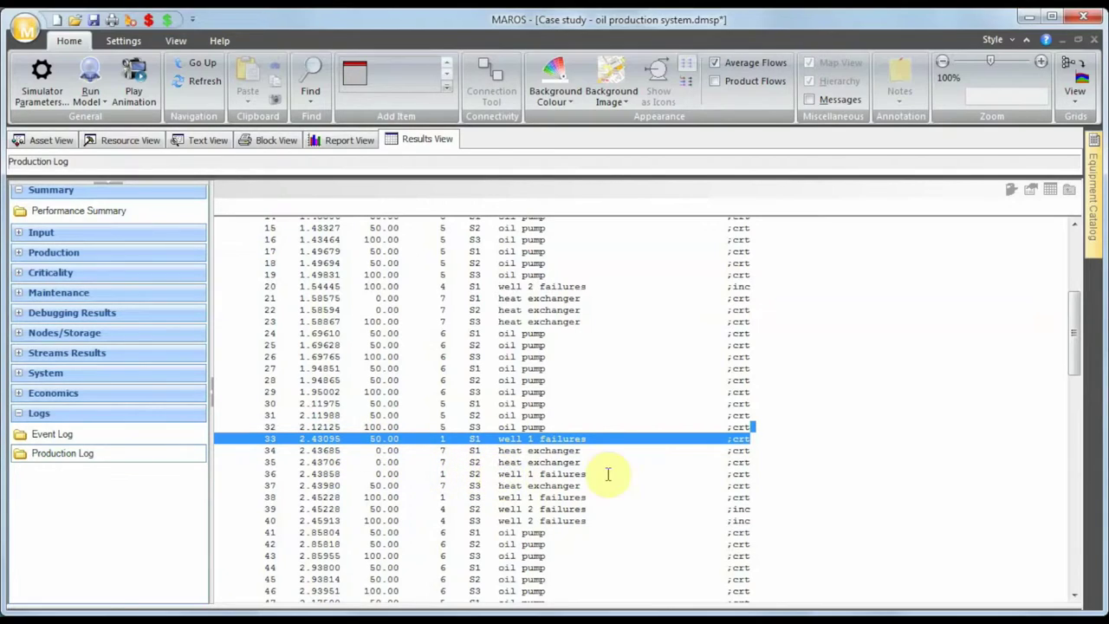
drag(747, 475, 224, 474)
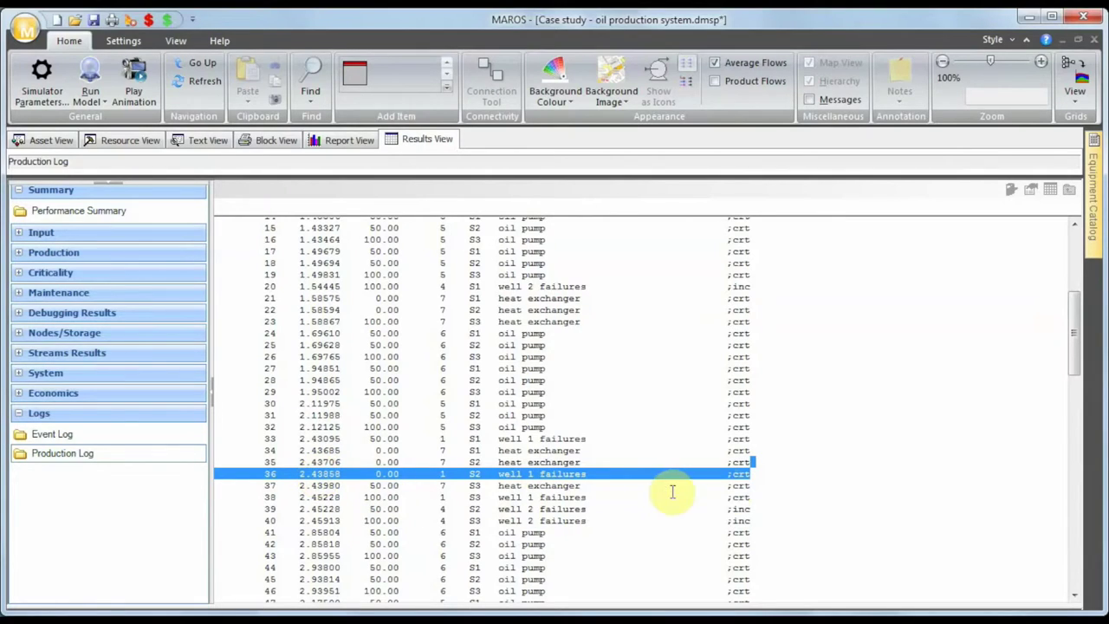
click(763, 497)
drag(313, 497, 238, 496)
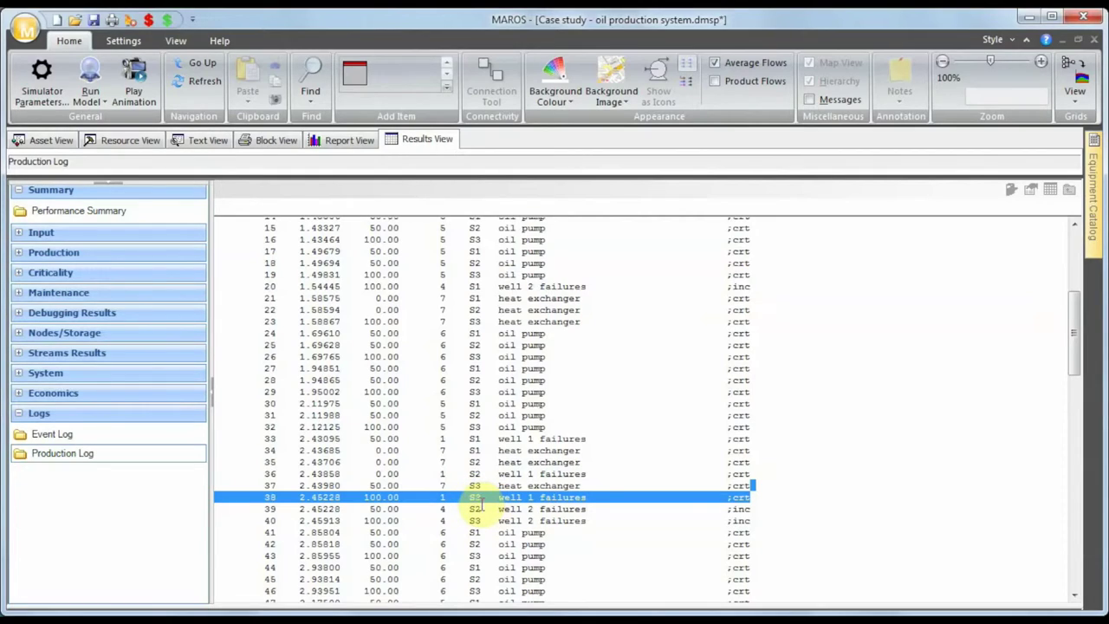
click(755, 508)
drag(755, 508, 186, 512)
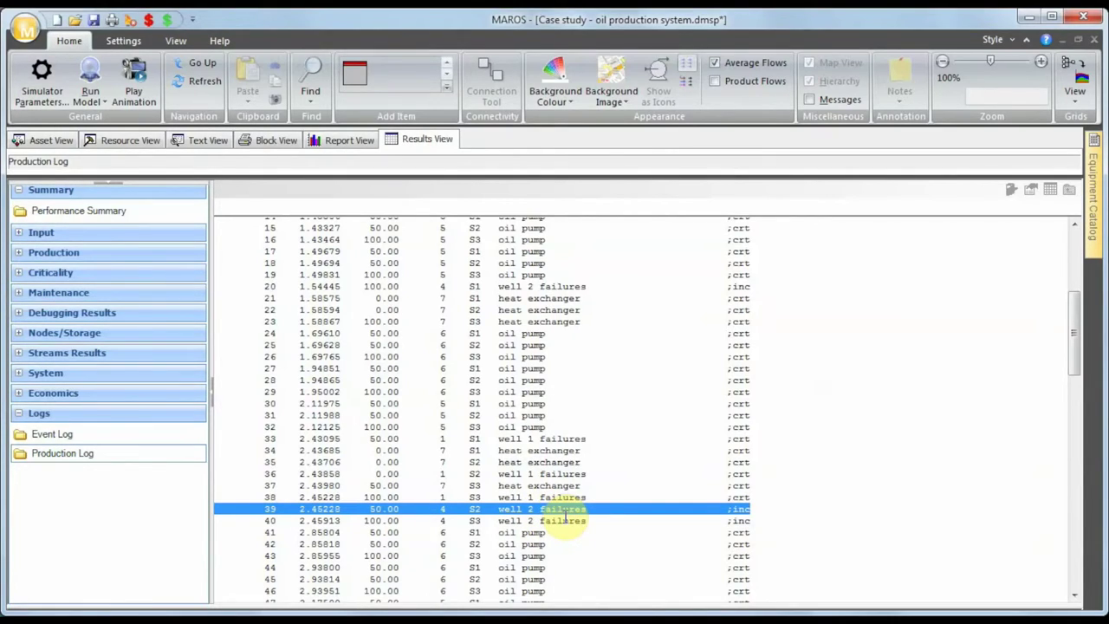
click(376, 515)
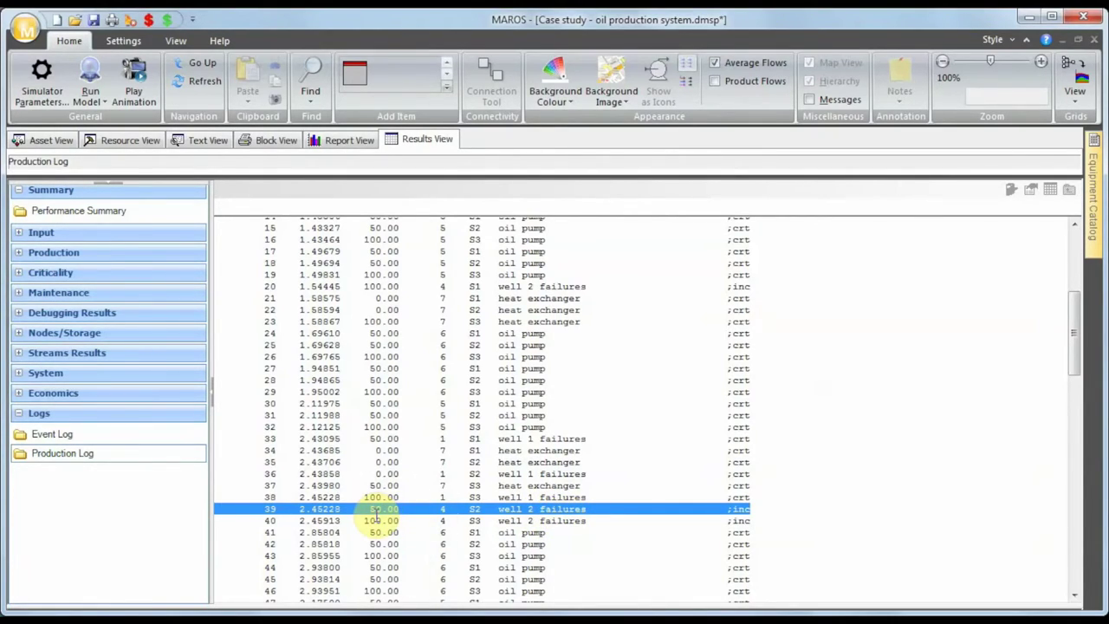
click(377, 514)
drag(764, 518, 223, 518)
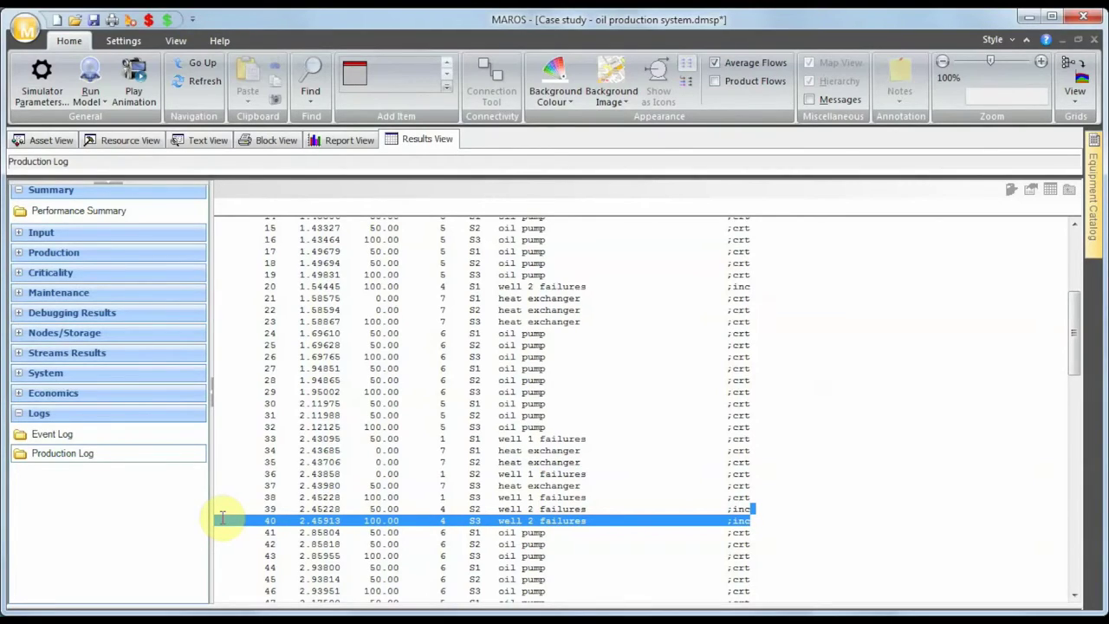